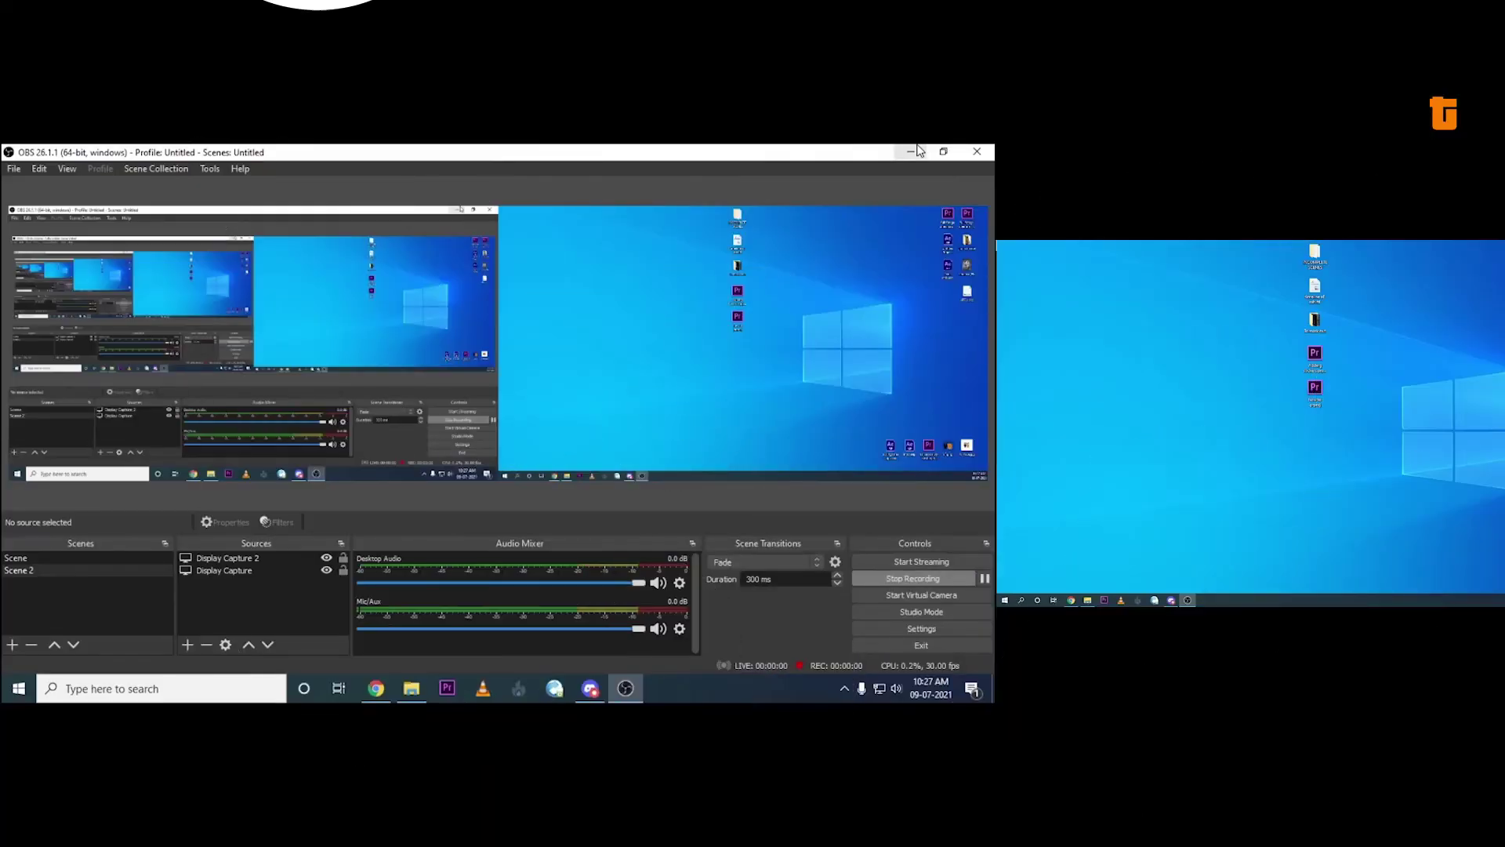
Search Windows for 'after' to find Adobe After Effects CC 2019
key(super)
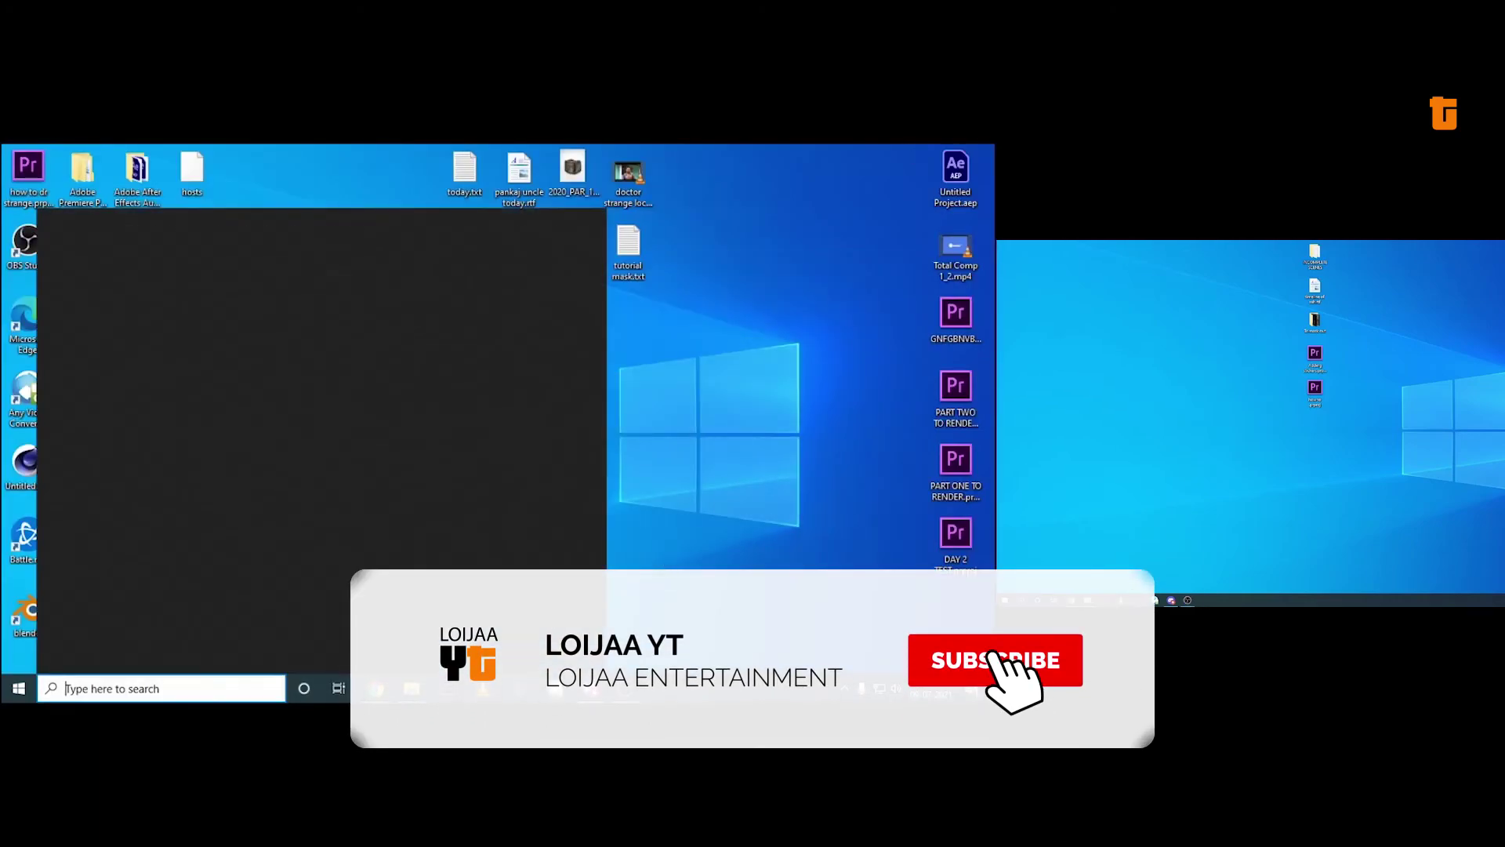
text(afgter)
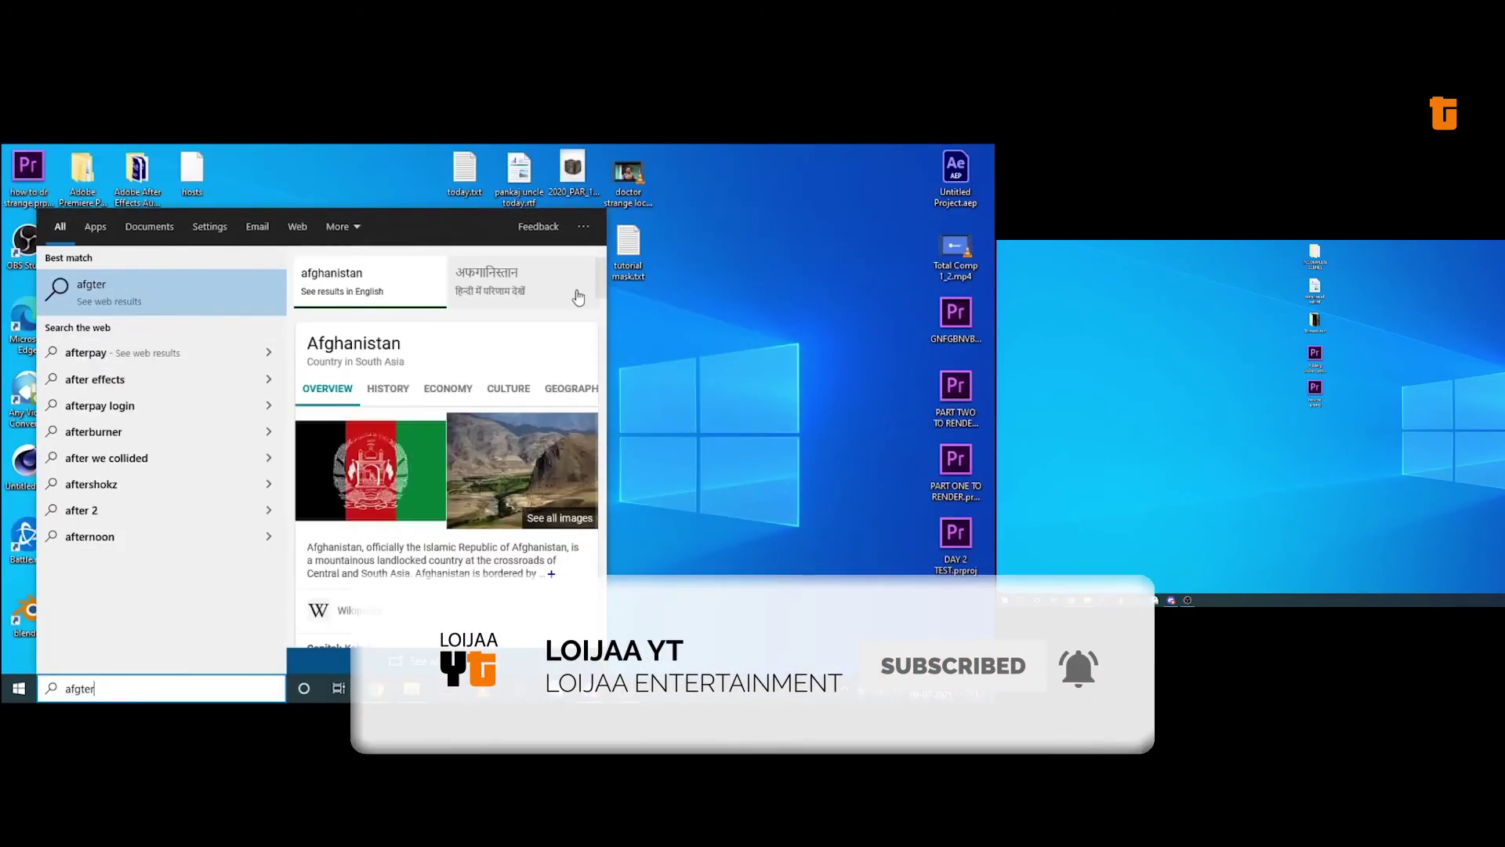
key(Escape)
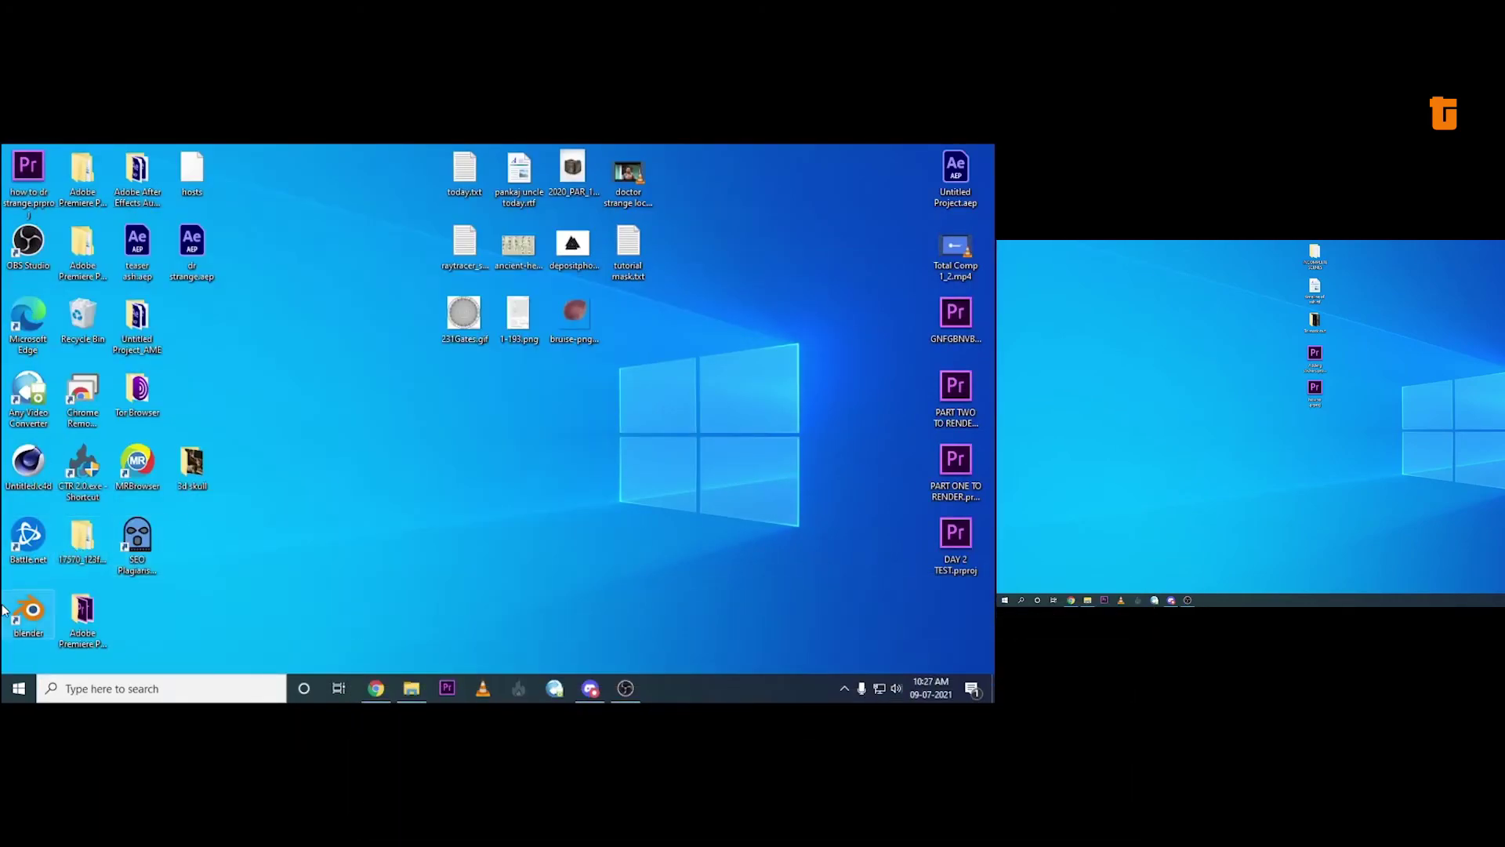
click(165, 687)
text(after)
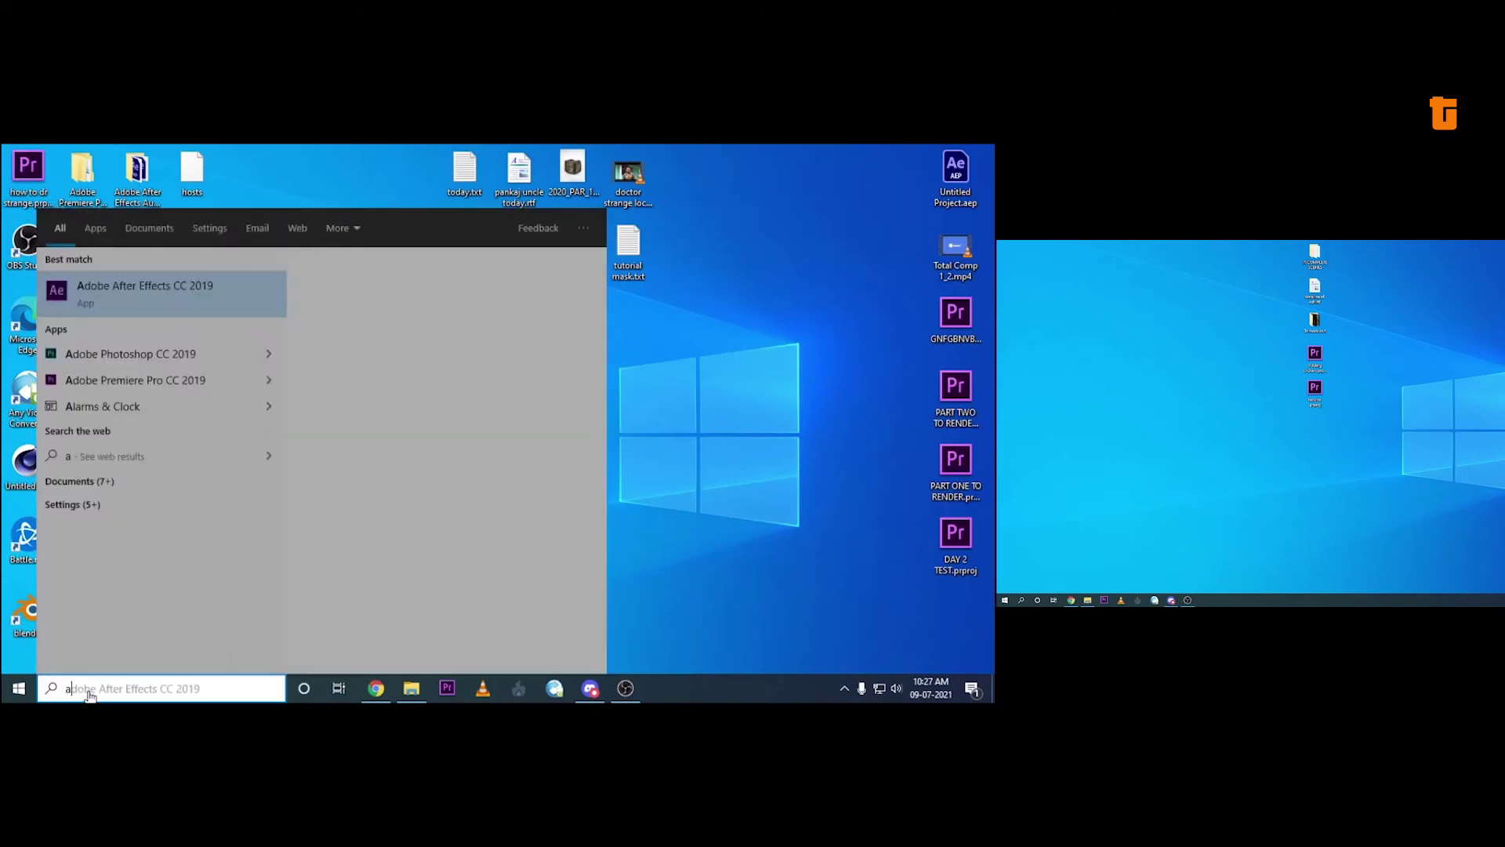
Launch After Effects CC 2019 and create a new empty project from the Home screen
click(157, 295)
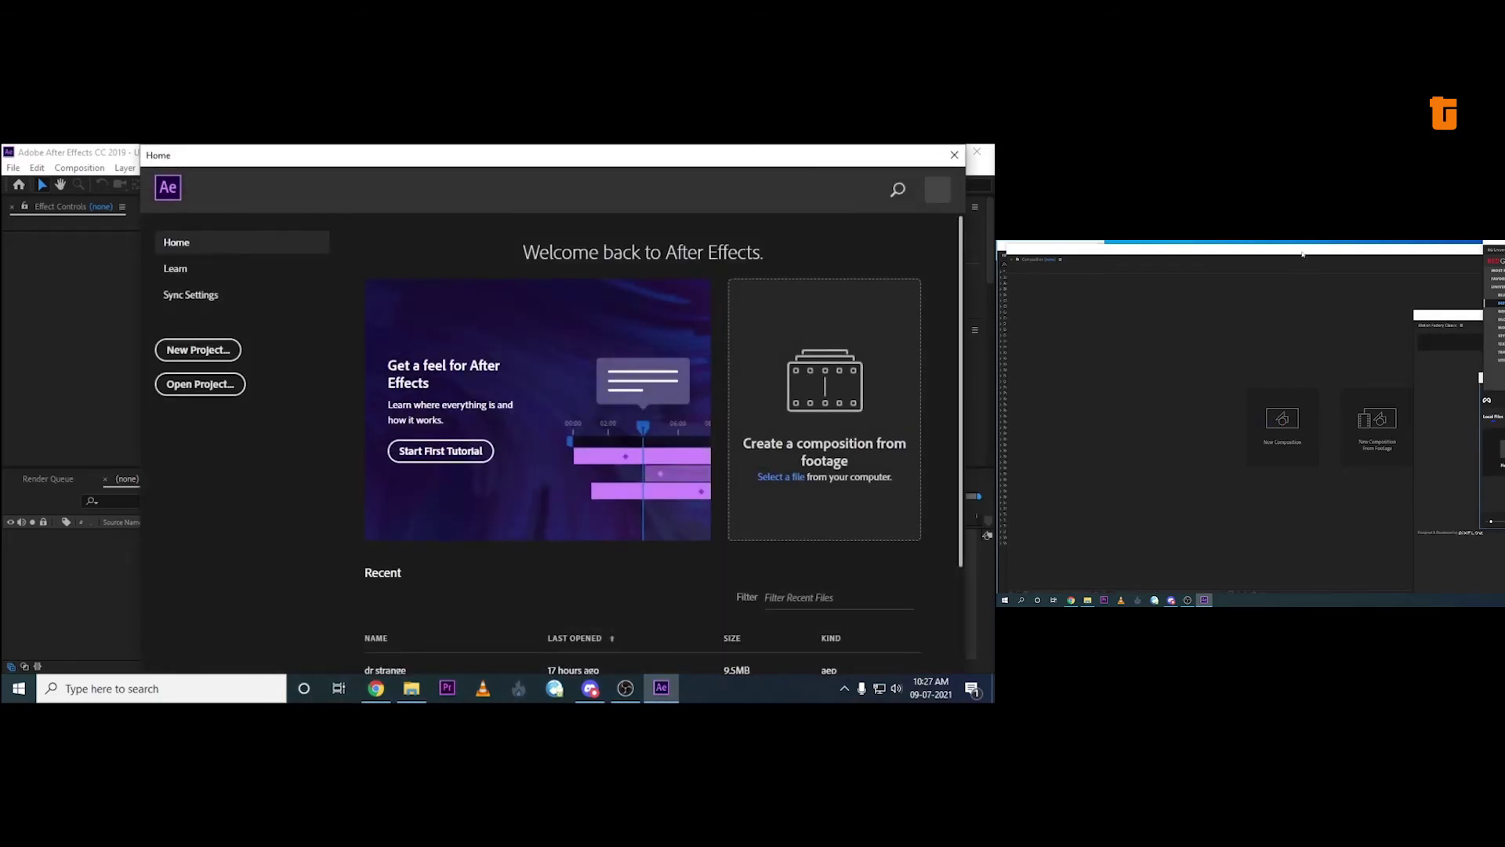
click(197, 348)
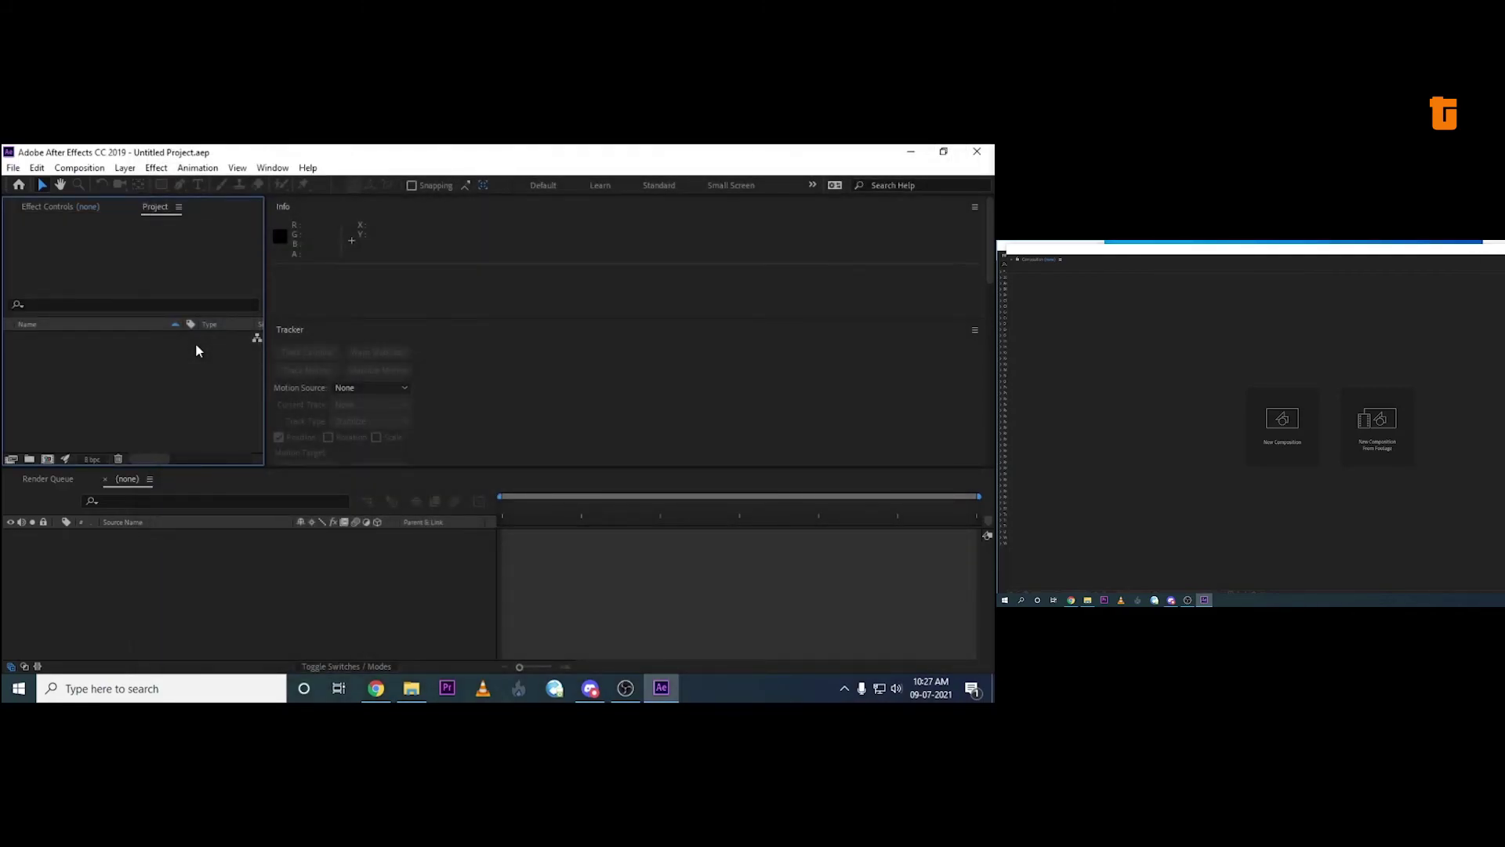
Start a 1920x1080, 50 fps composition named 'Adding 3d Model In After effects'
key(ctrl+n)
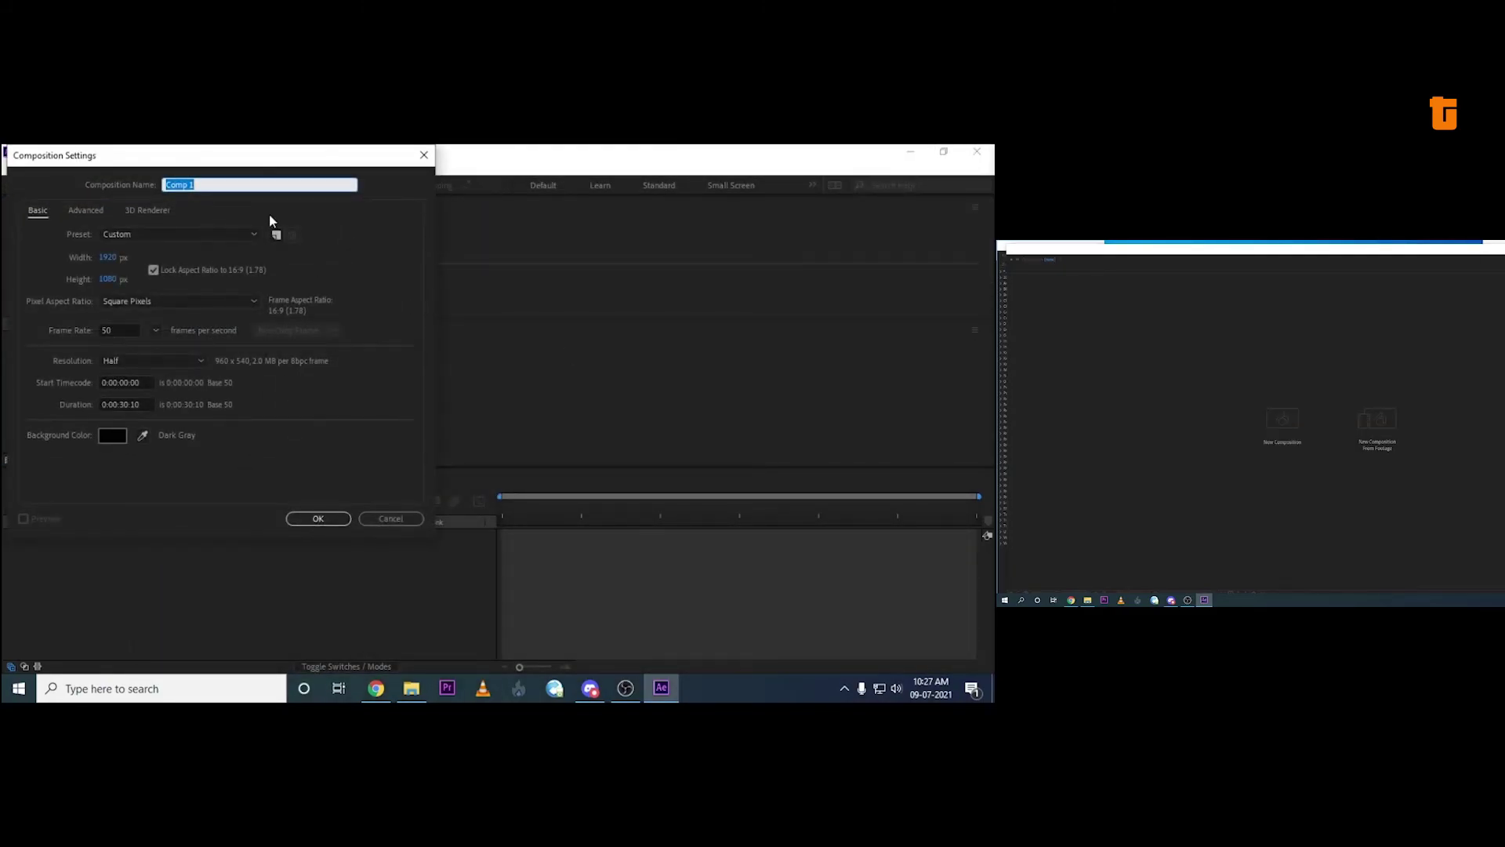
text(T)
text(3d)
text( Model)
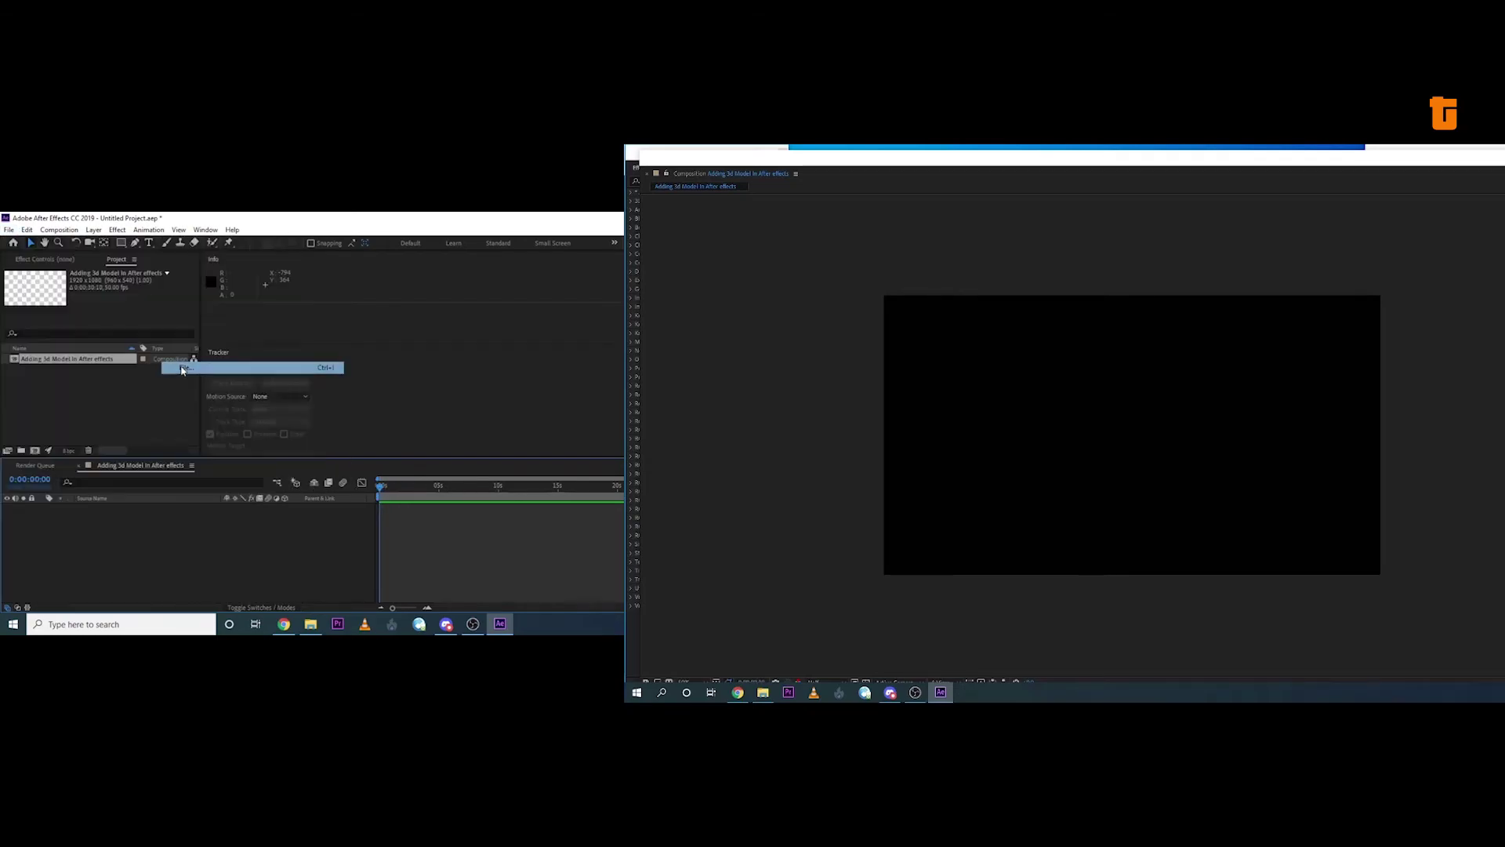
Import video (1).mp4 and add it to the composition as a layer
click(212, 366)
double_click(192, 333)
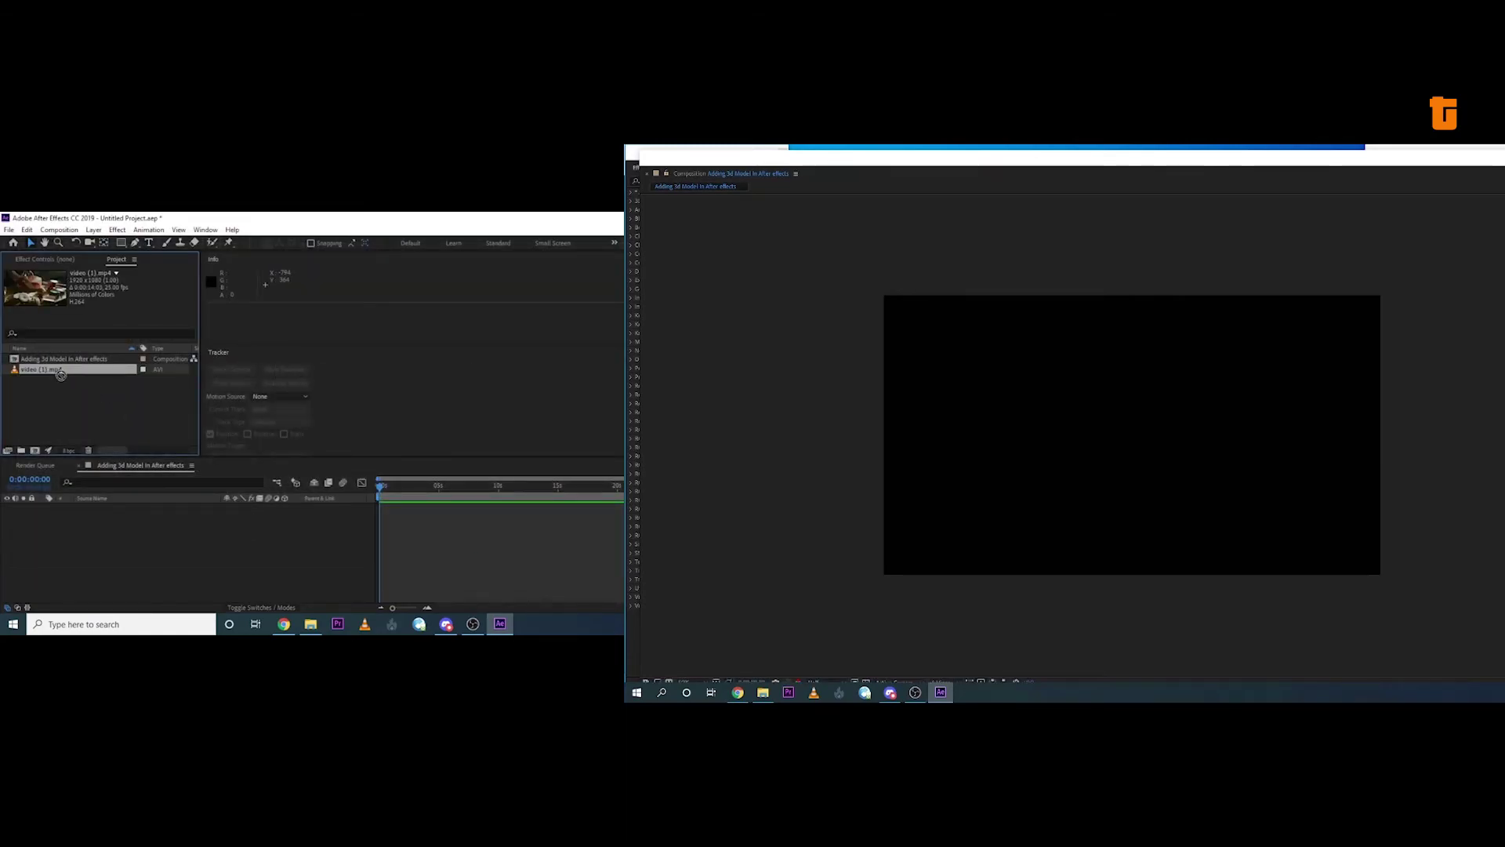
drag(59, 373, 130, 520)
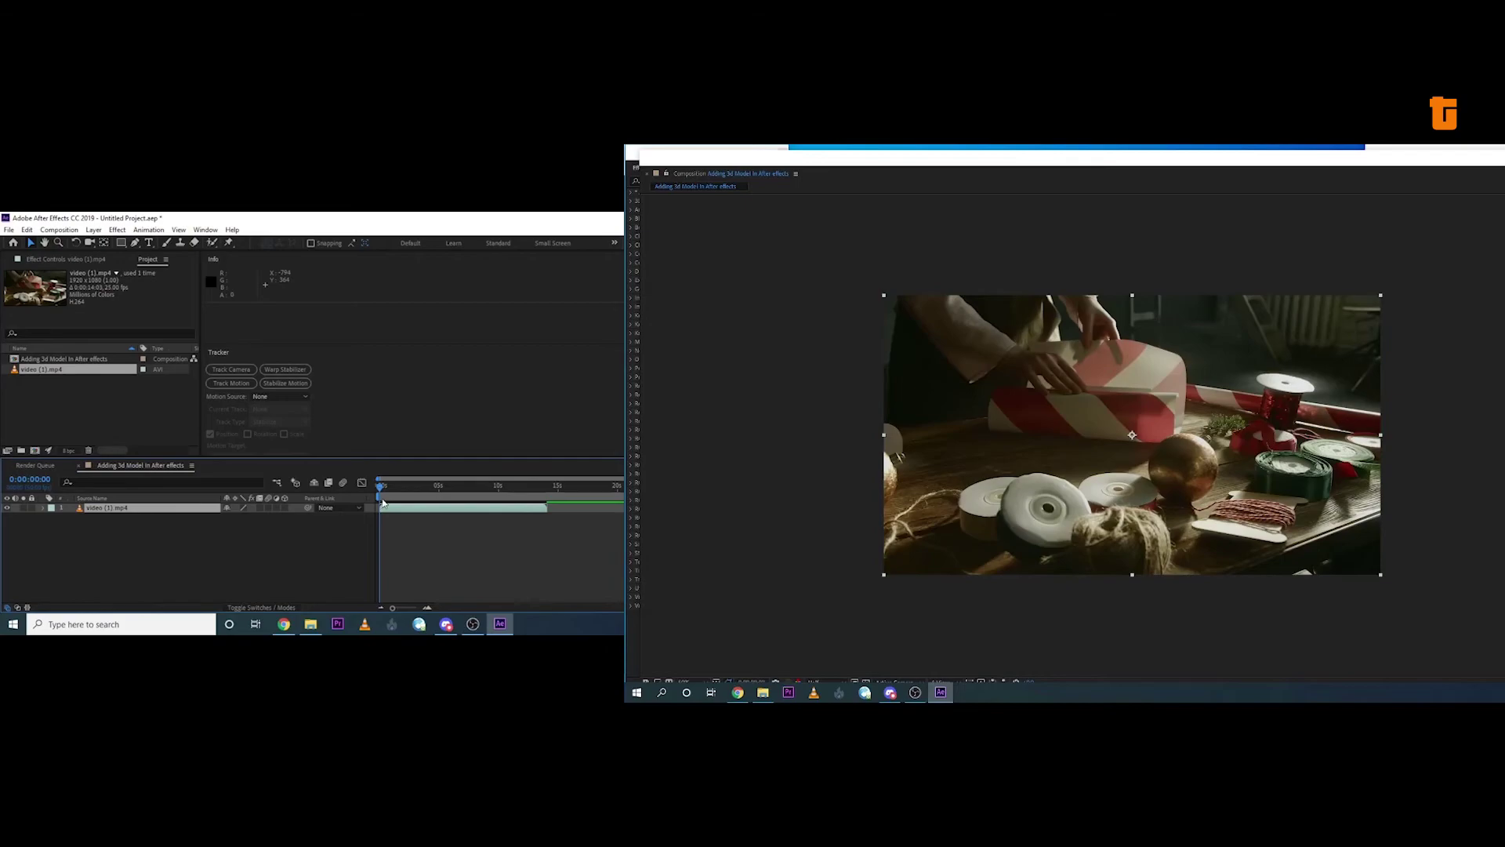
Shorten the clip, splitting it where playback stops and deleting the unwanted part
drag(383, 487, 445, 492)
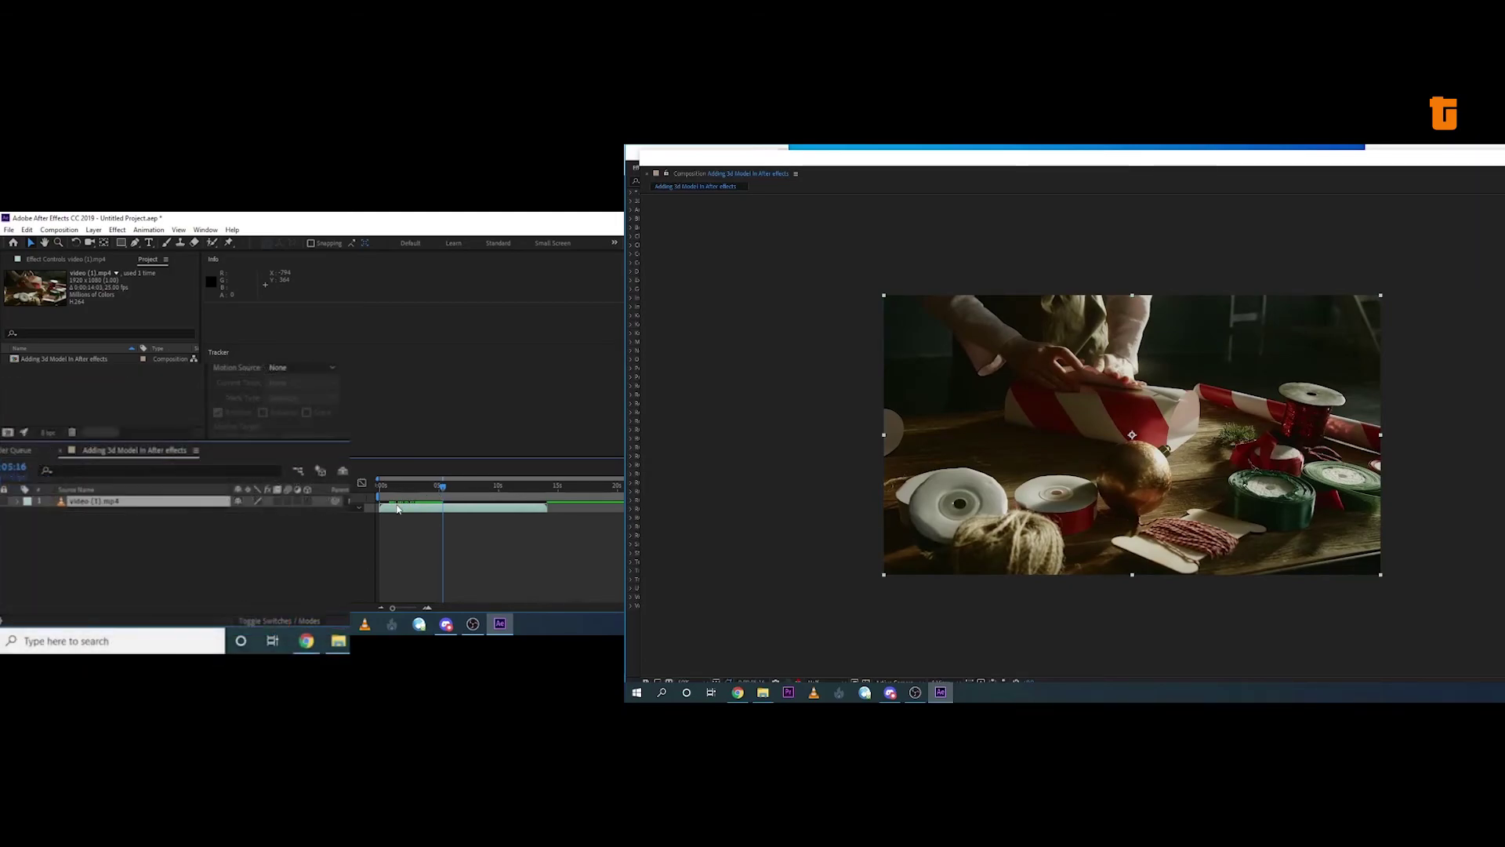
drag(398, 508, 382, 524)
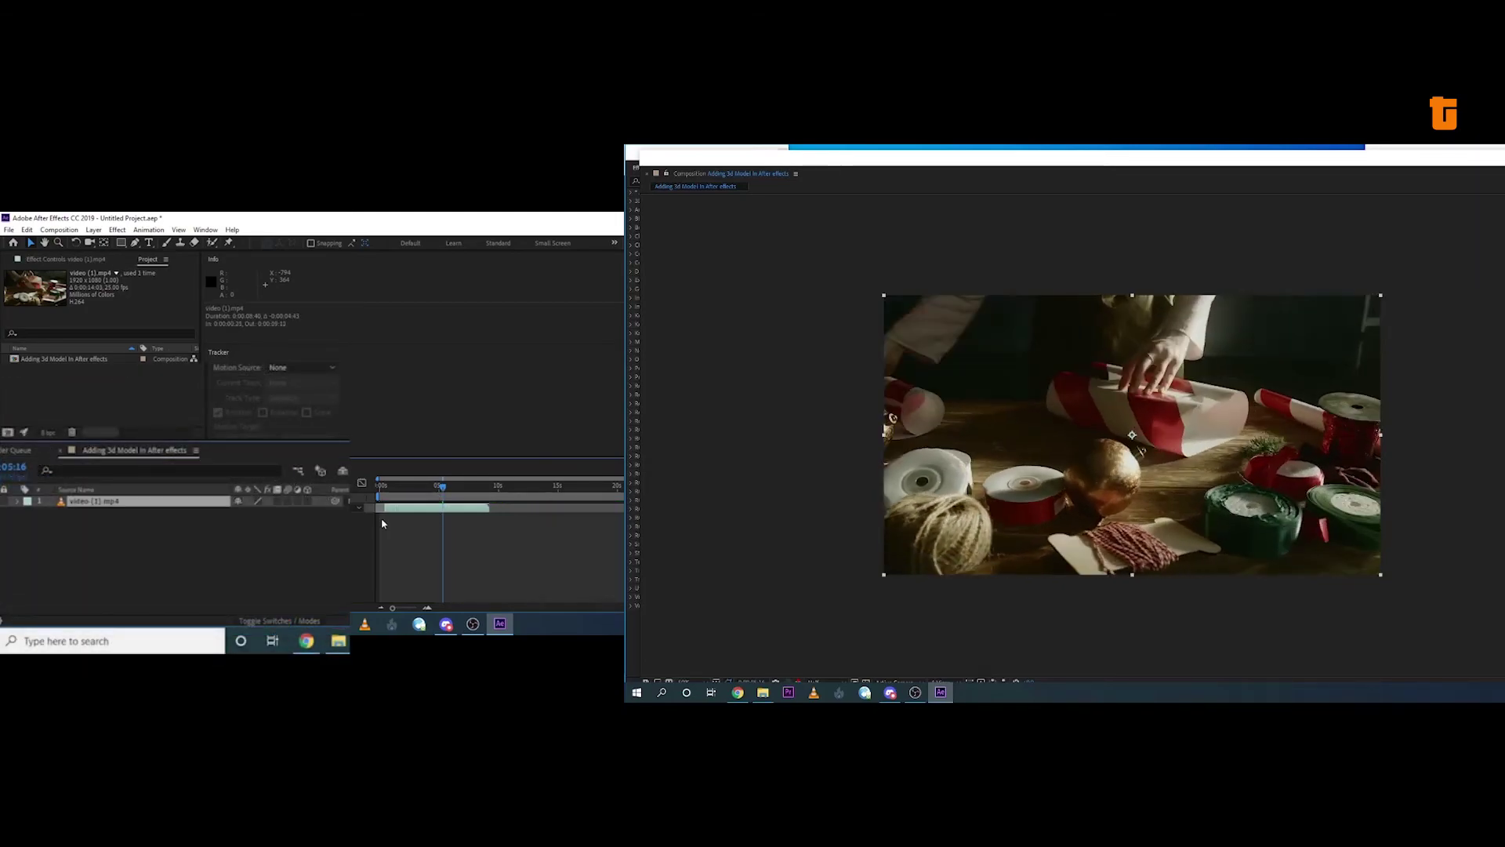
click(376, 489)
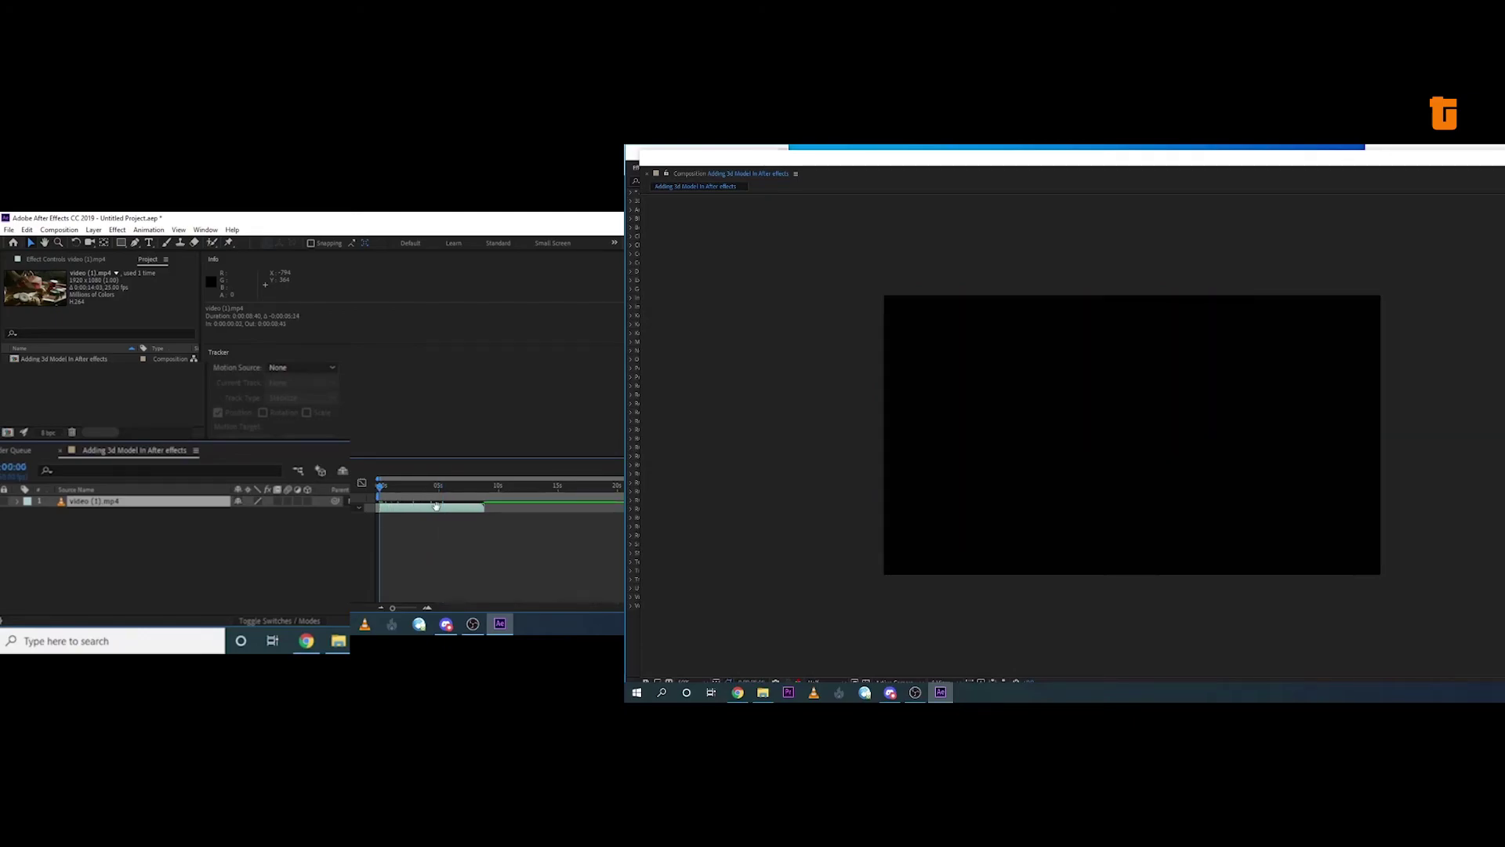
key(space)
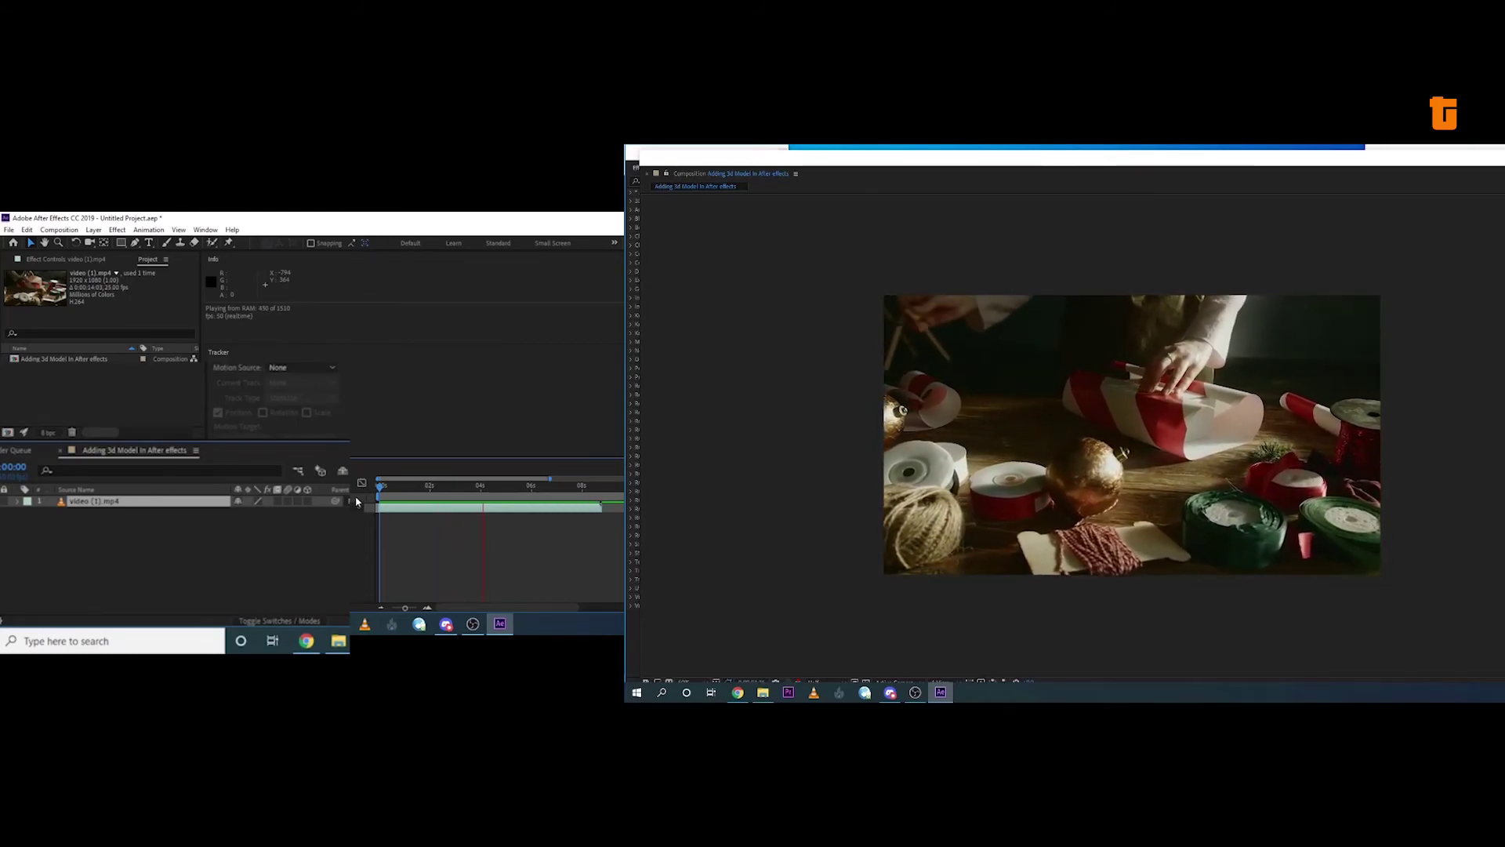
click(504, 485)
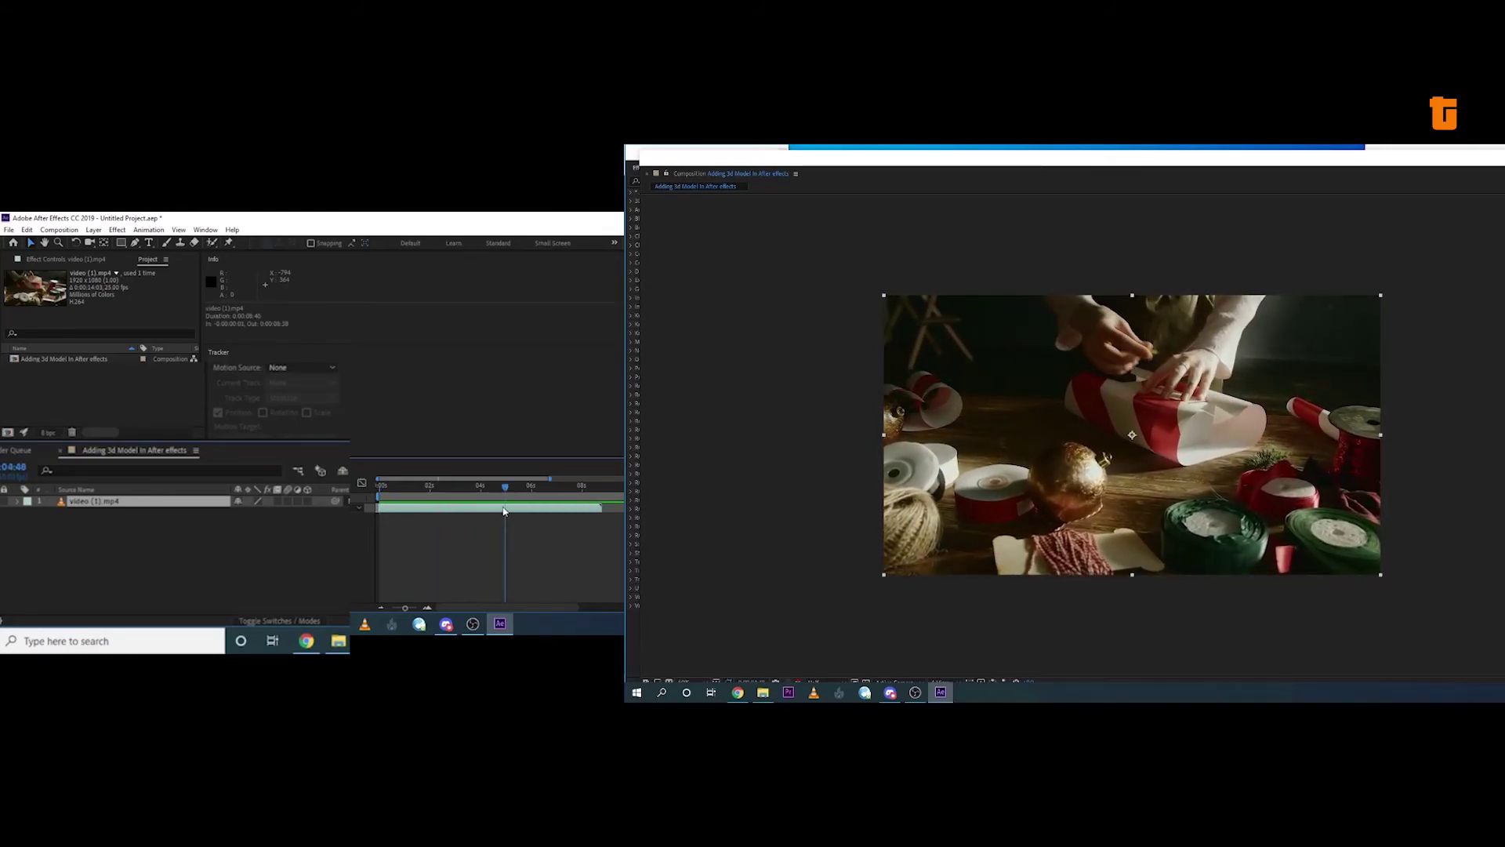
key(ctrl+shift+d)
key(Delete)
Review the trimmed video layer's frames around the two-second mark
click(430, 486)
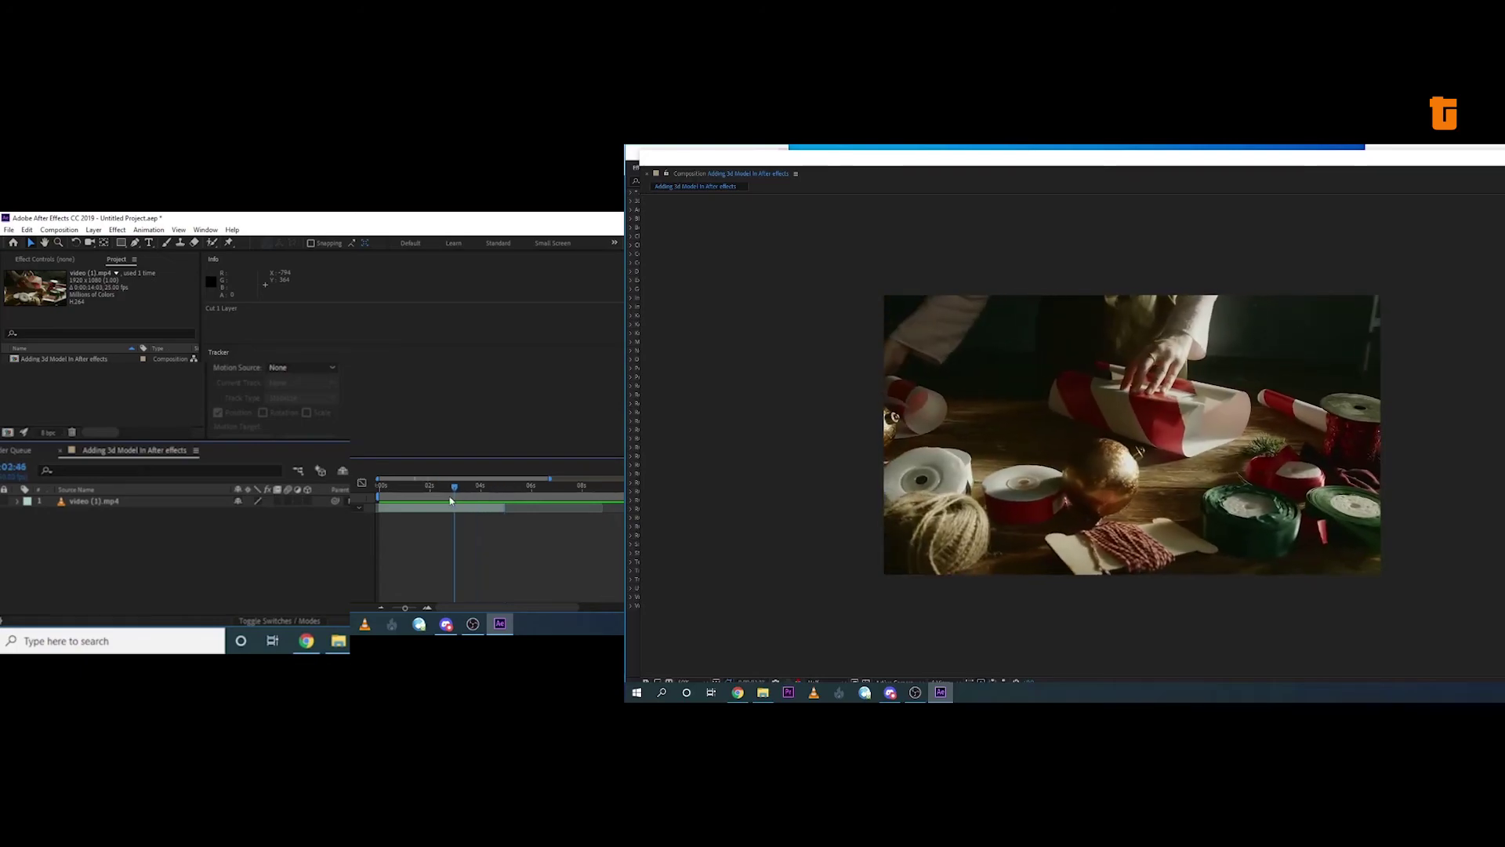
click(441, 486)
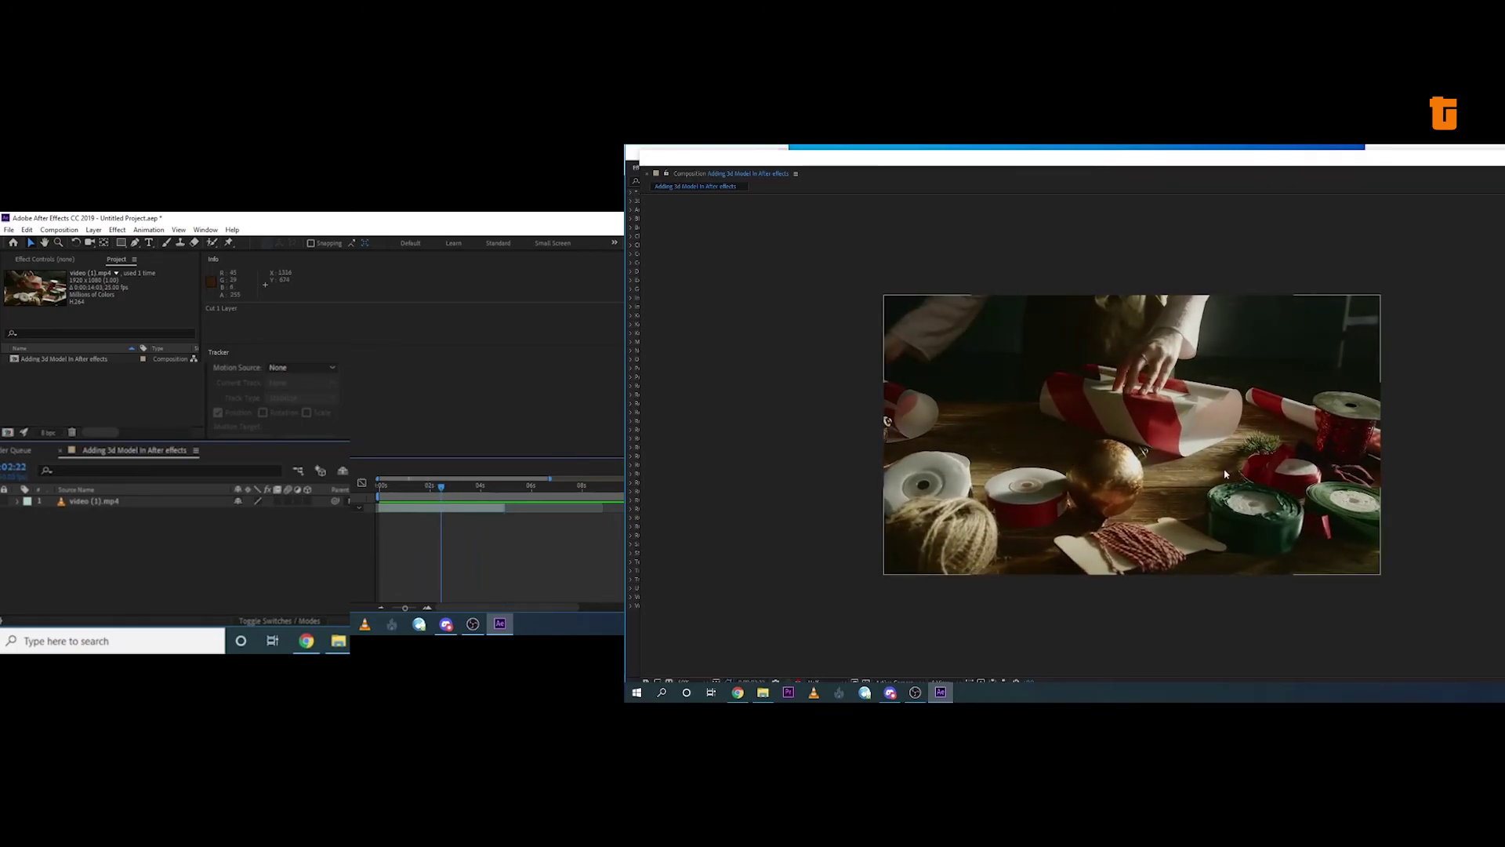
click(370, 505)
drag(440, 485, 426, 488)
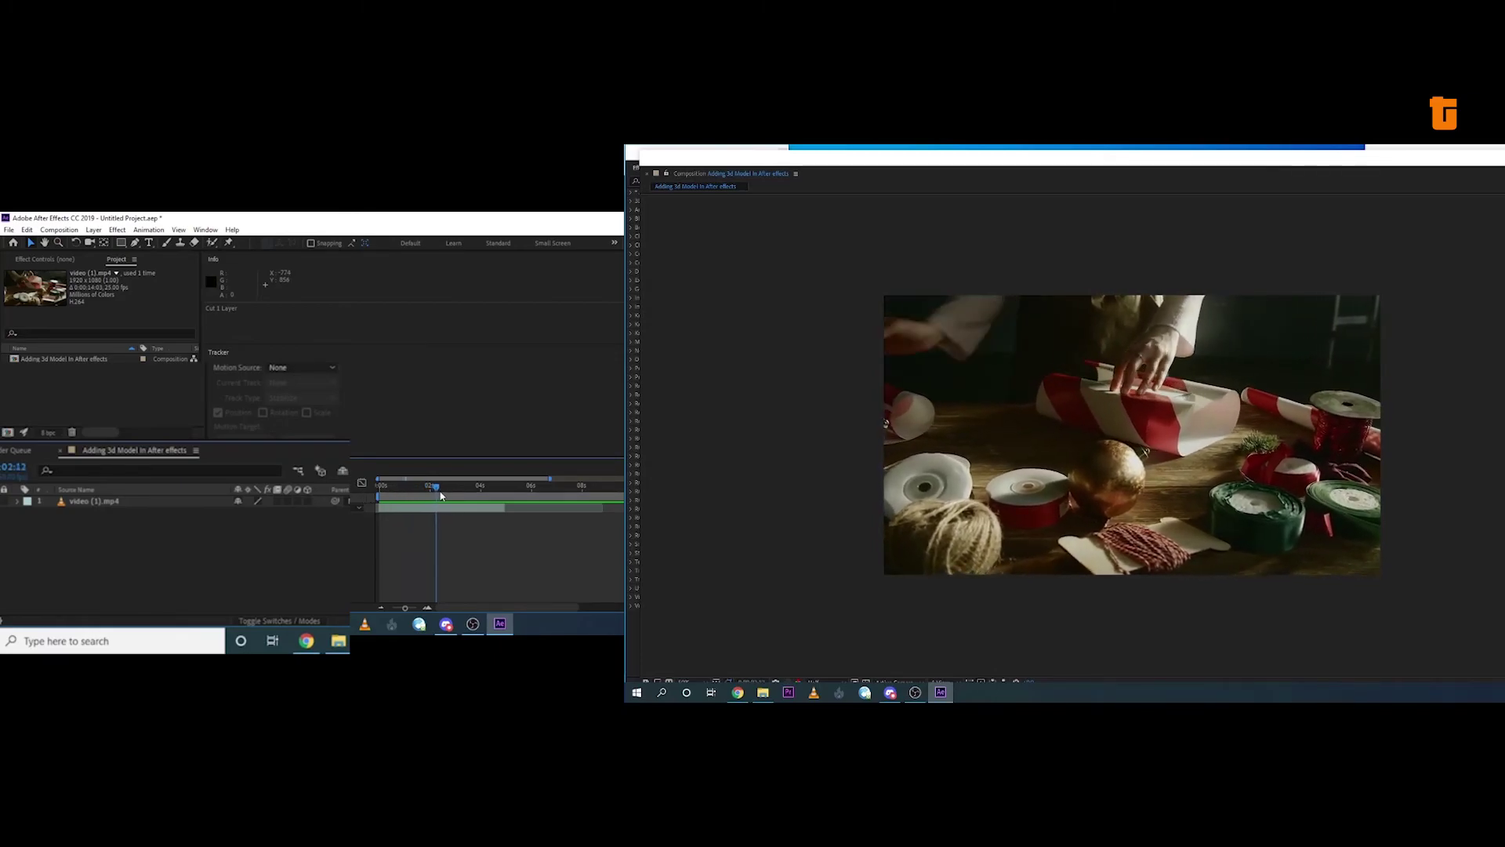
right_click(444, 508)
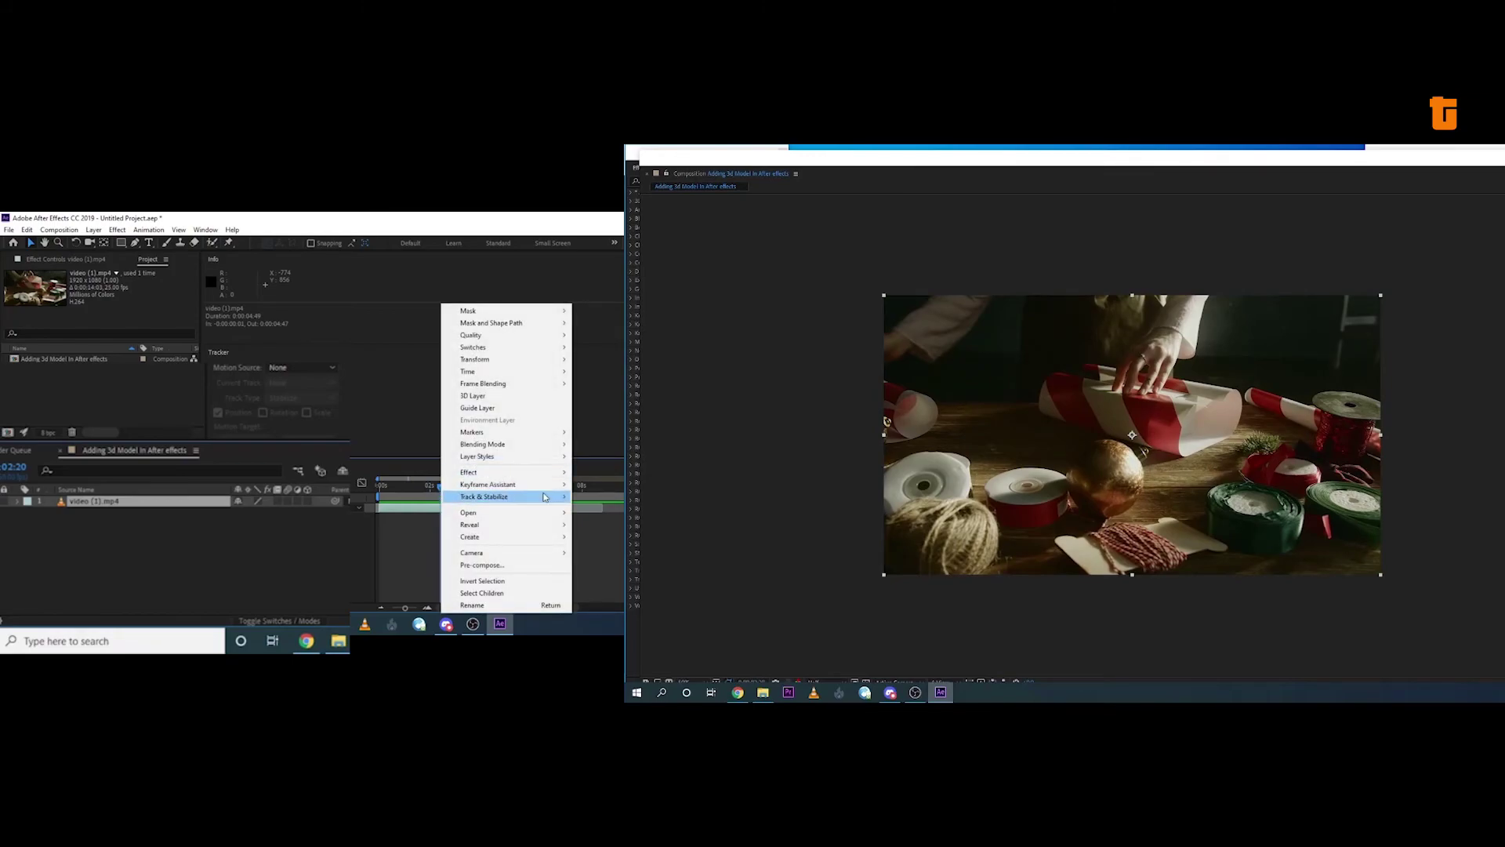
mouse_move(506, 497)
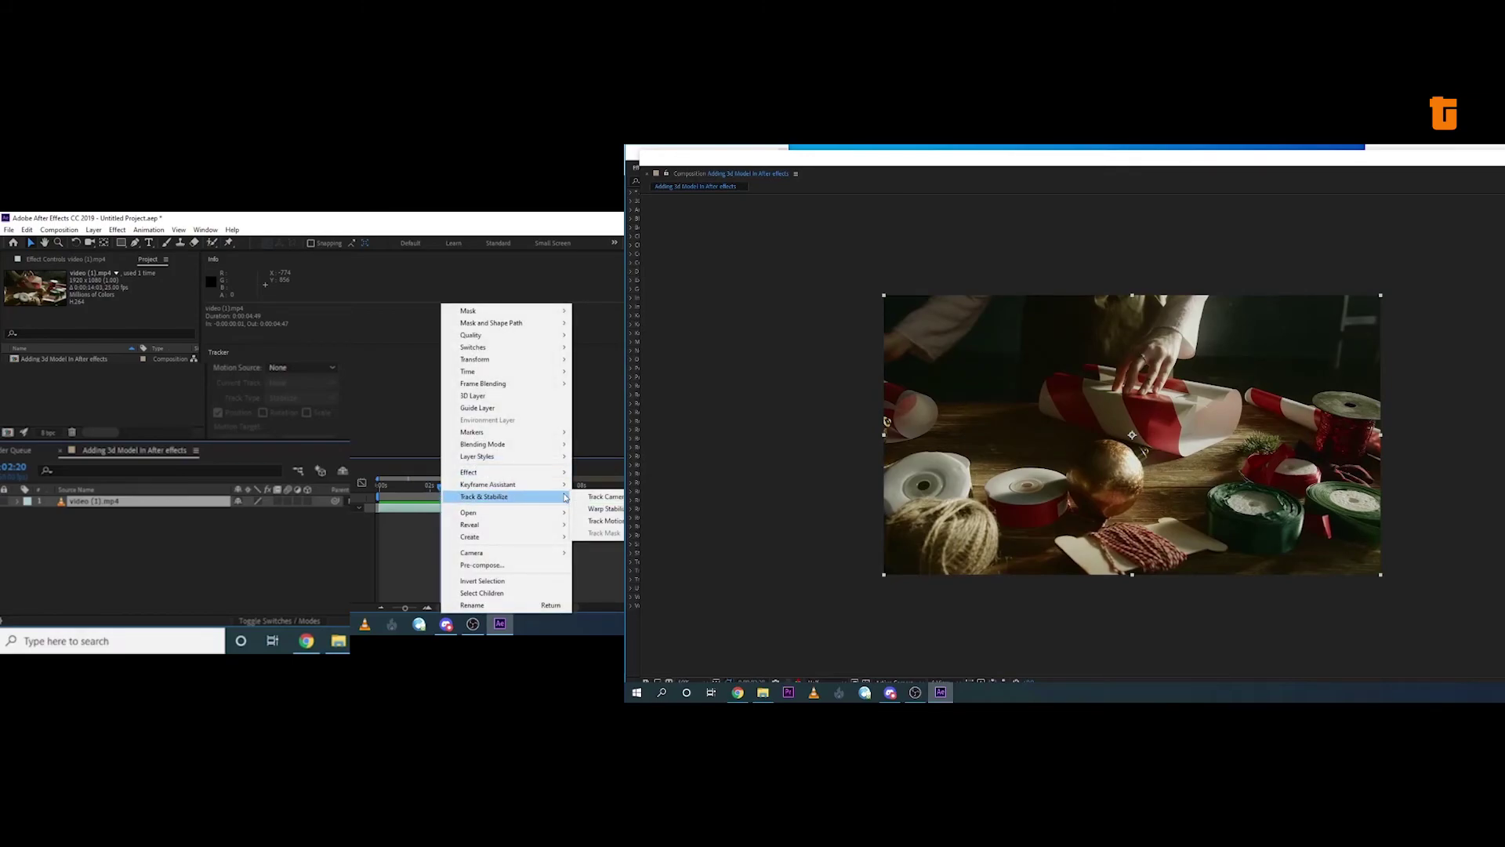
Apply Track Camera to the video layer and let the 3D Camera Tracker finish solving
click(618, 497)
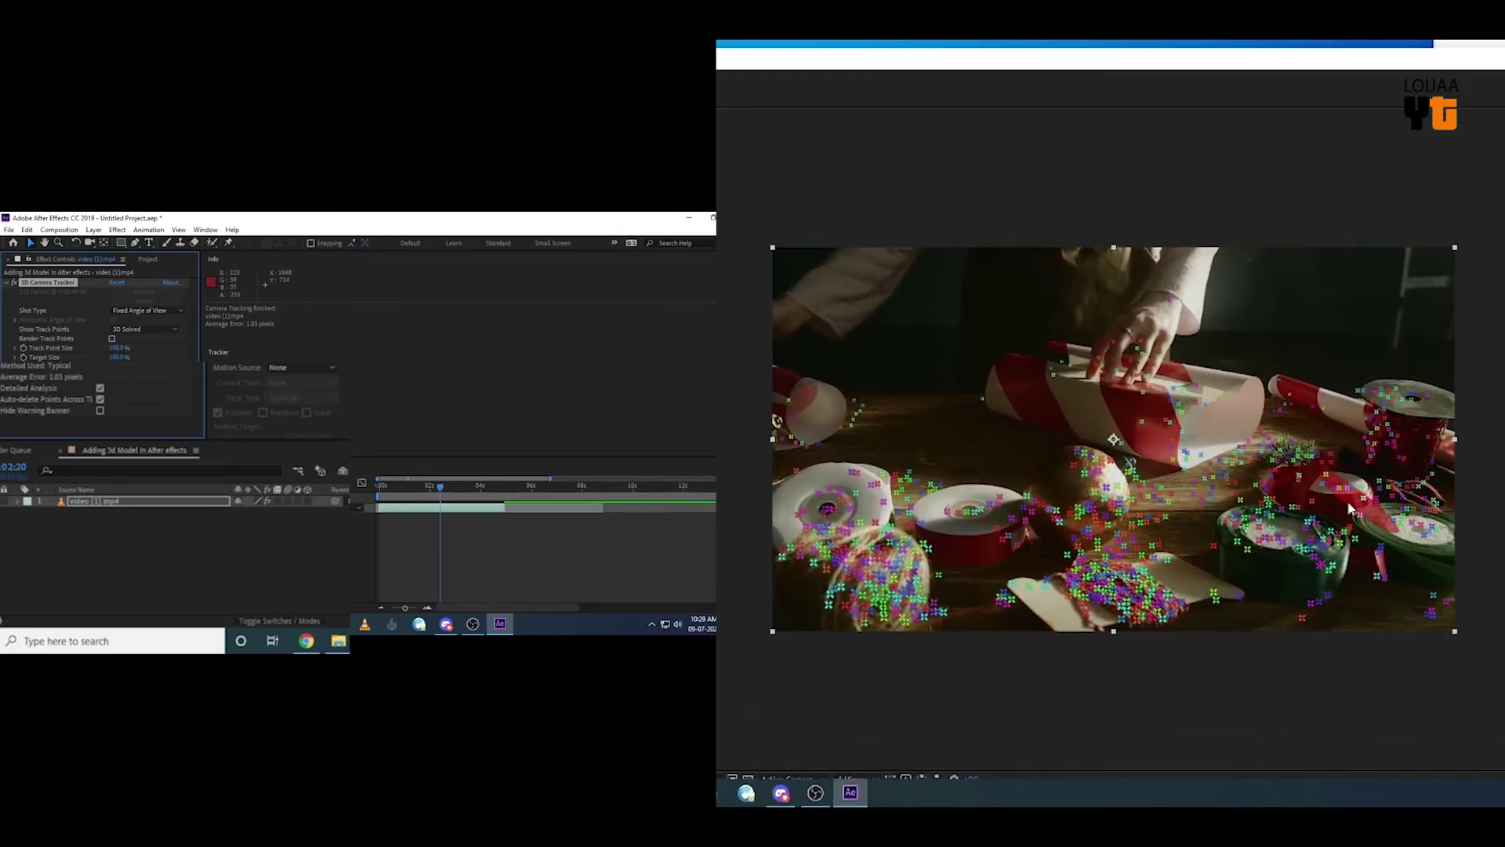
mouse_move(443, 488)
mouse_down()
mouse_move(377, 515)
mouse_move(498, 486)
mouse_up()
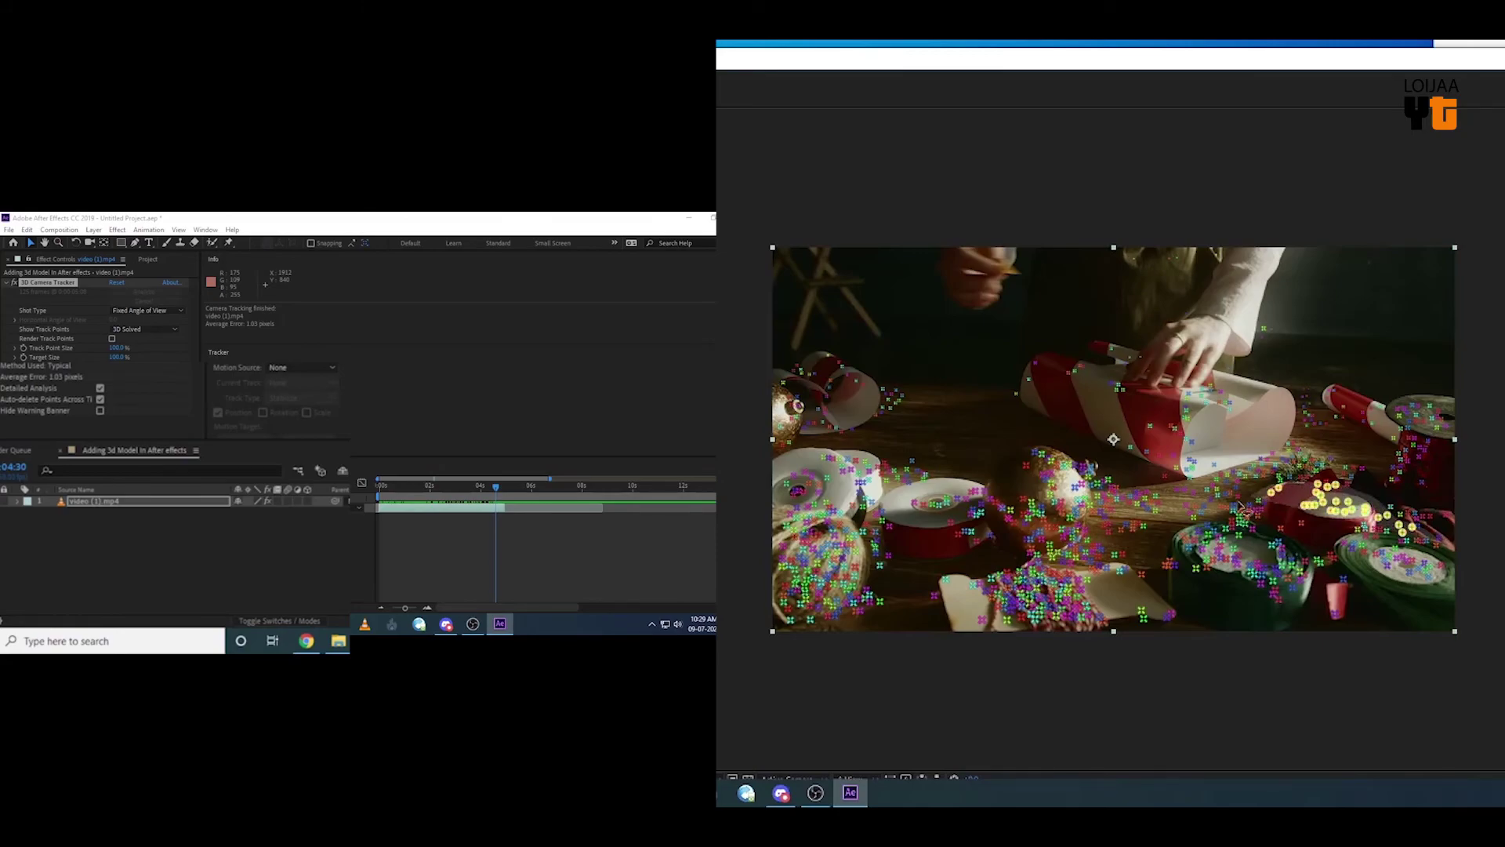
Create a solid and camera from the green ribbon spool track points, then preview the tracking
drag(1158, 583, 1426, 588)
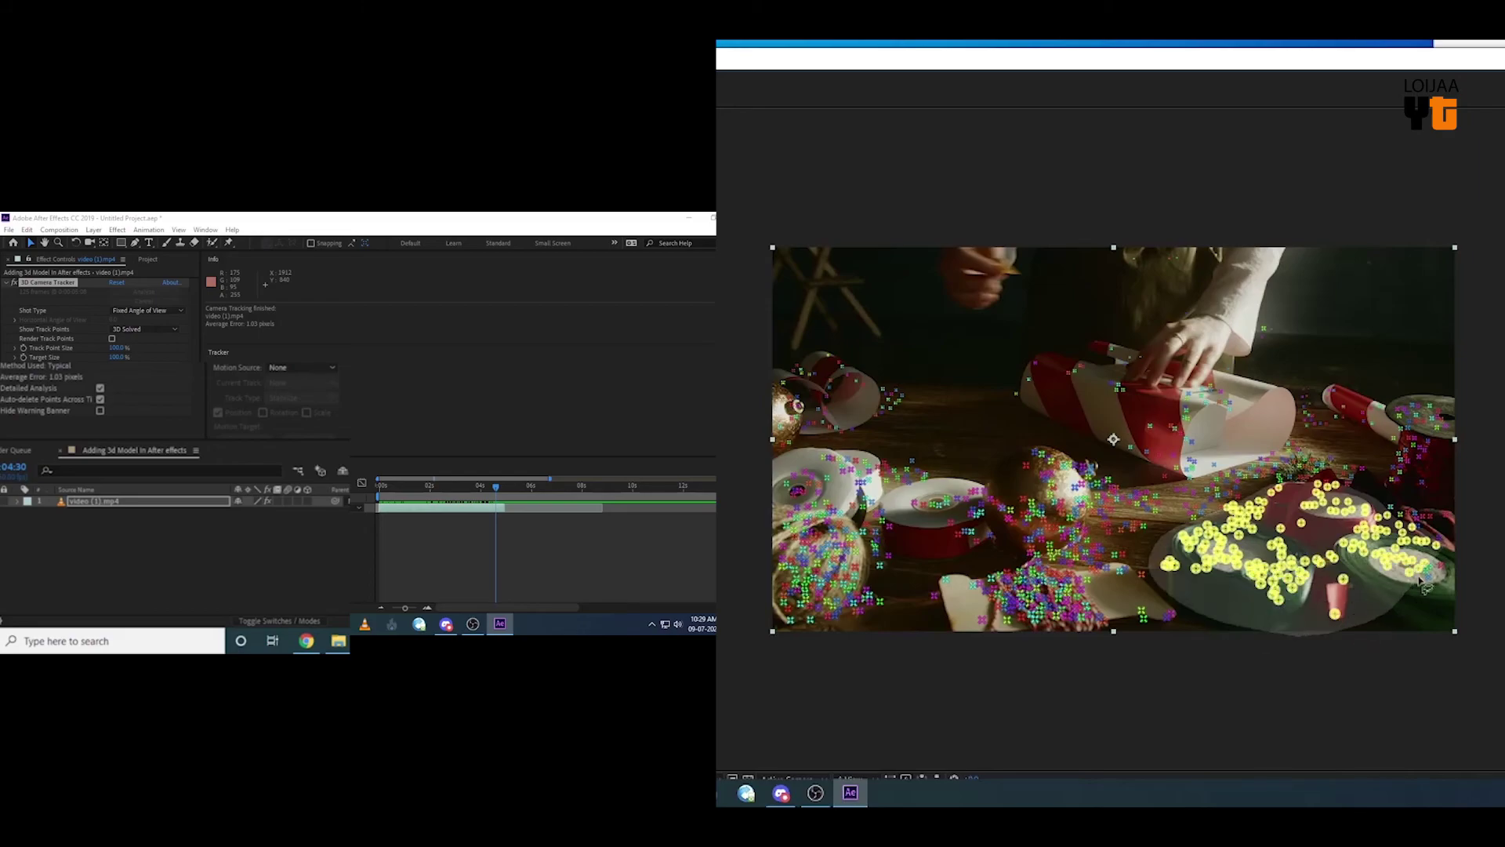
right_click(1302, 543)
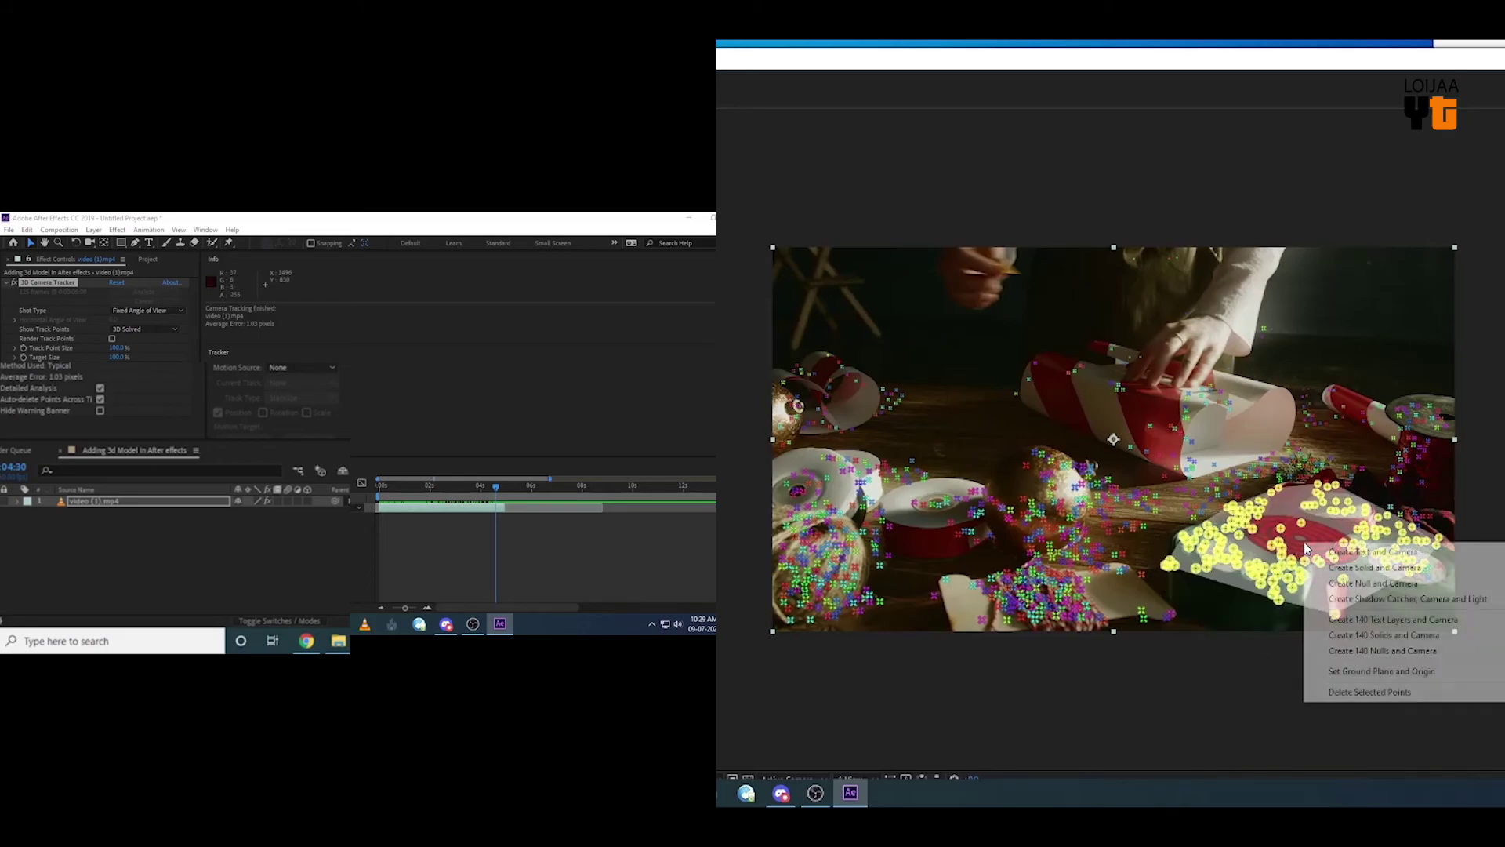
click(1352, 569)
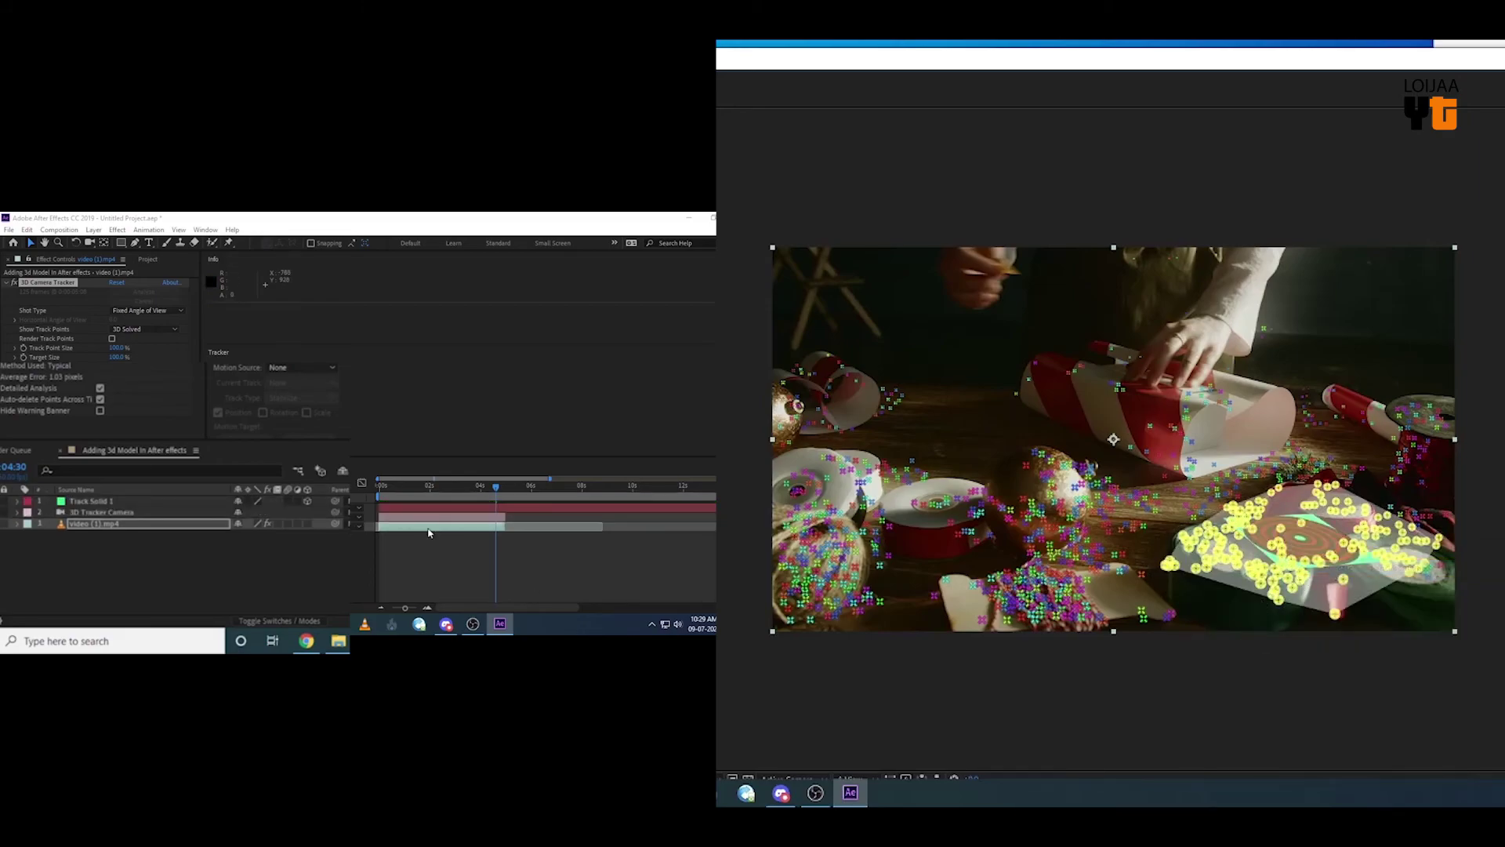
click(429, 552)
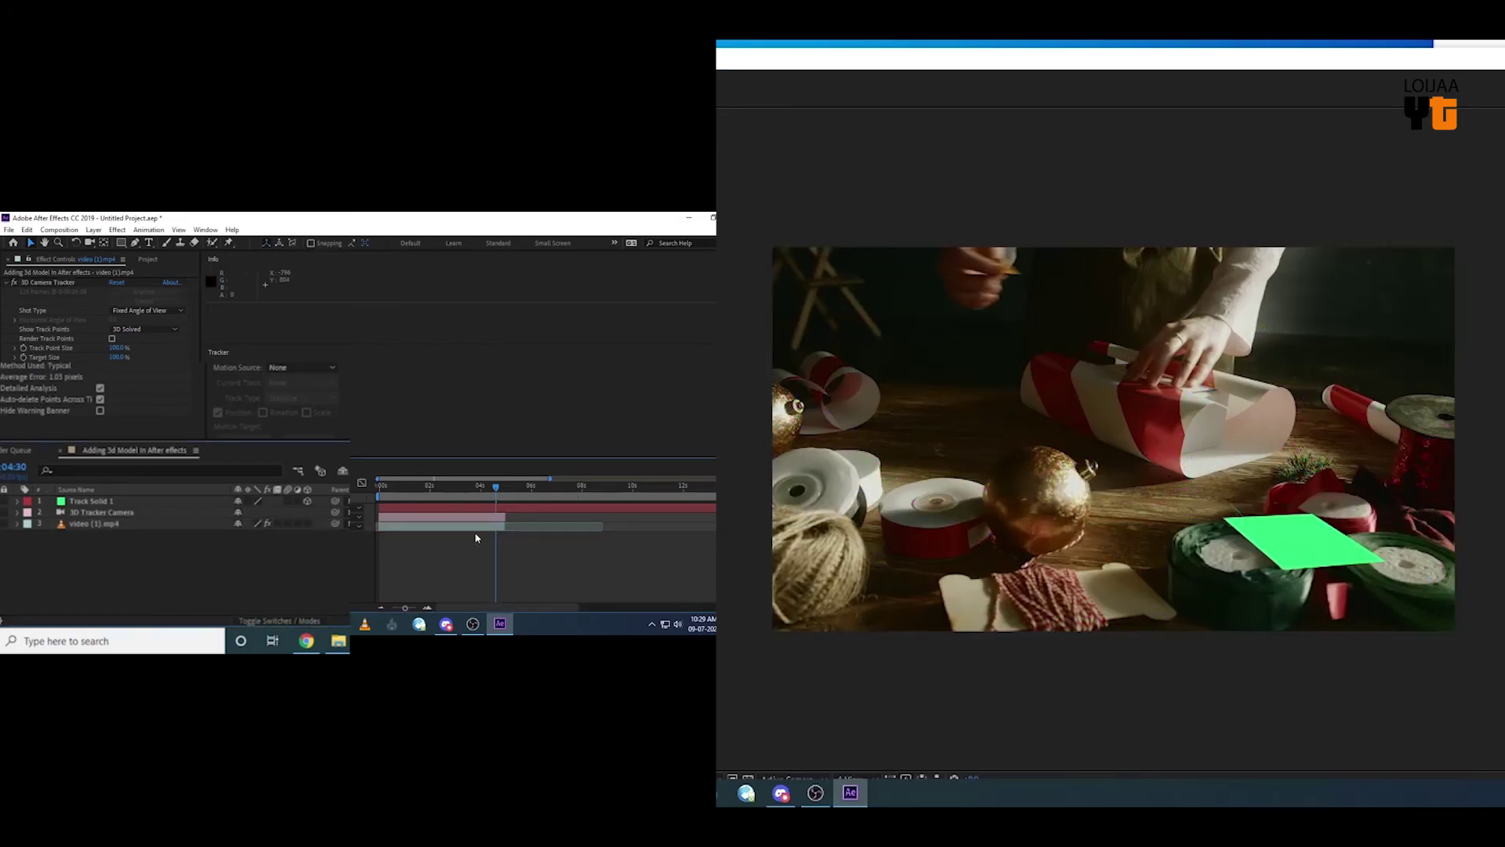
drag(492, 488, 380, 488)
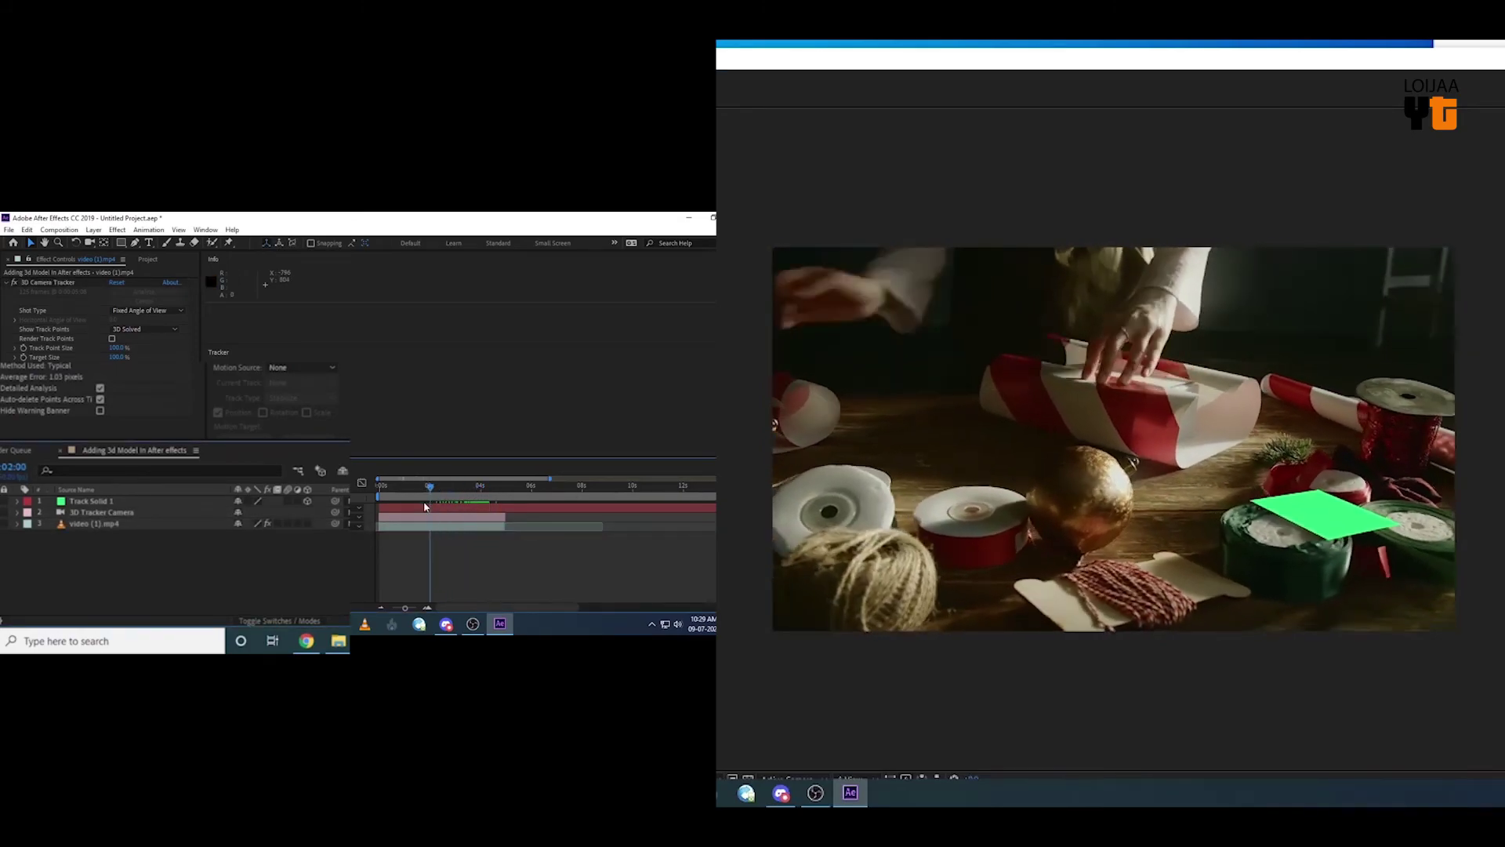
key(space)
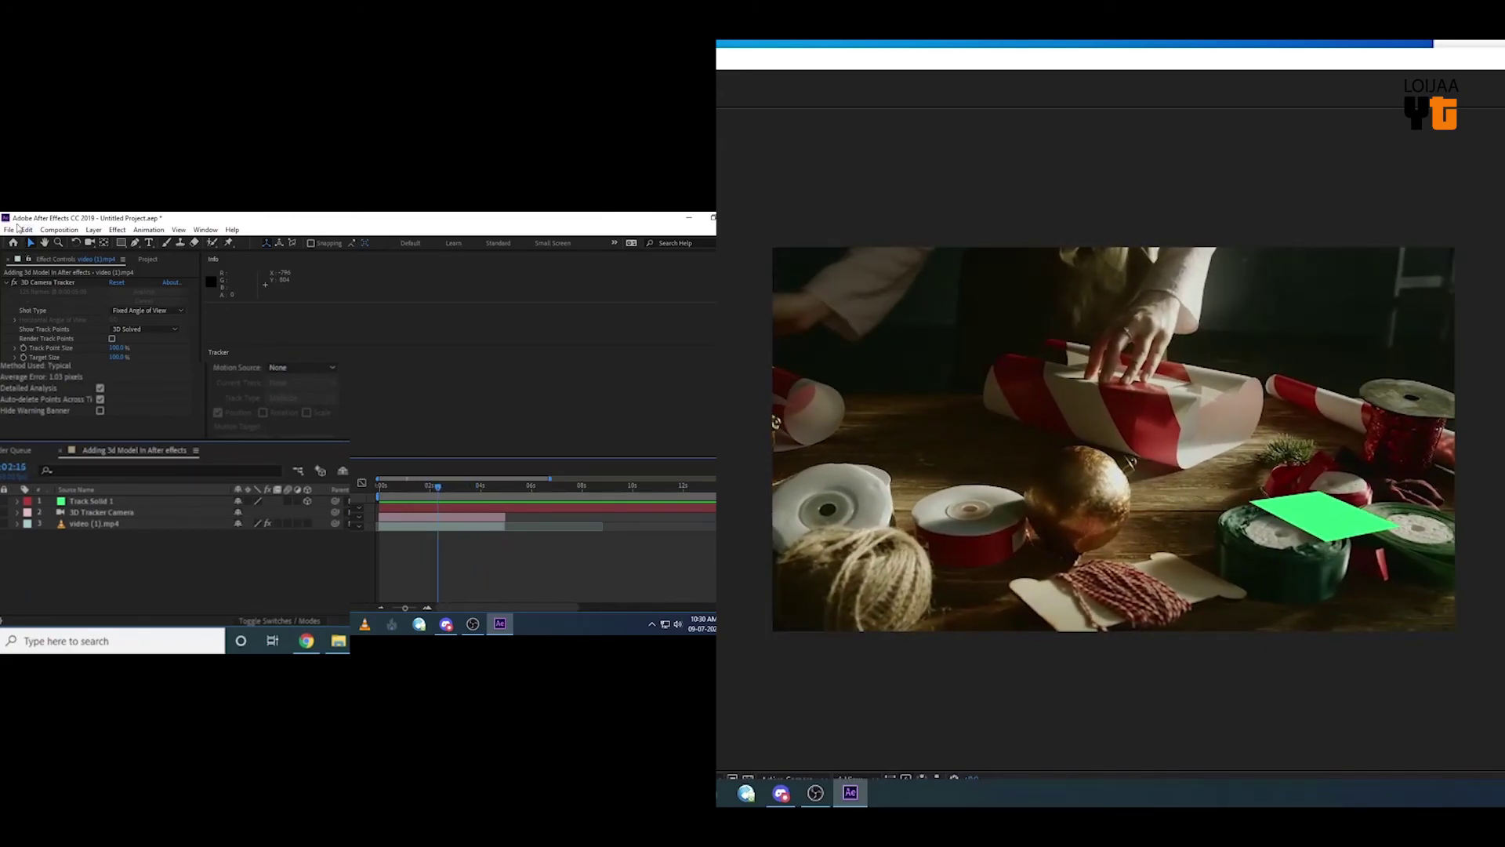
Create a solid named Skull and apply the Element 3D effect to it
click(93, 229)
mouse_move(164, 242)
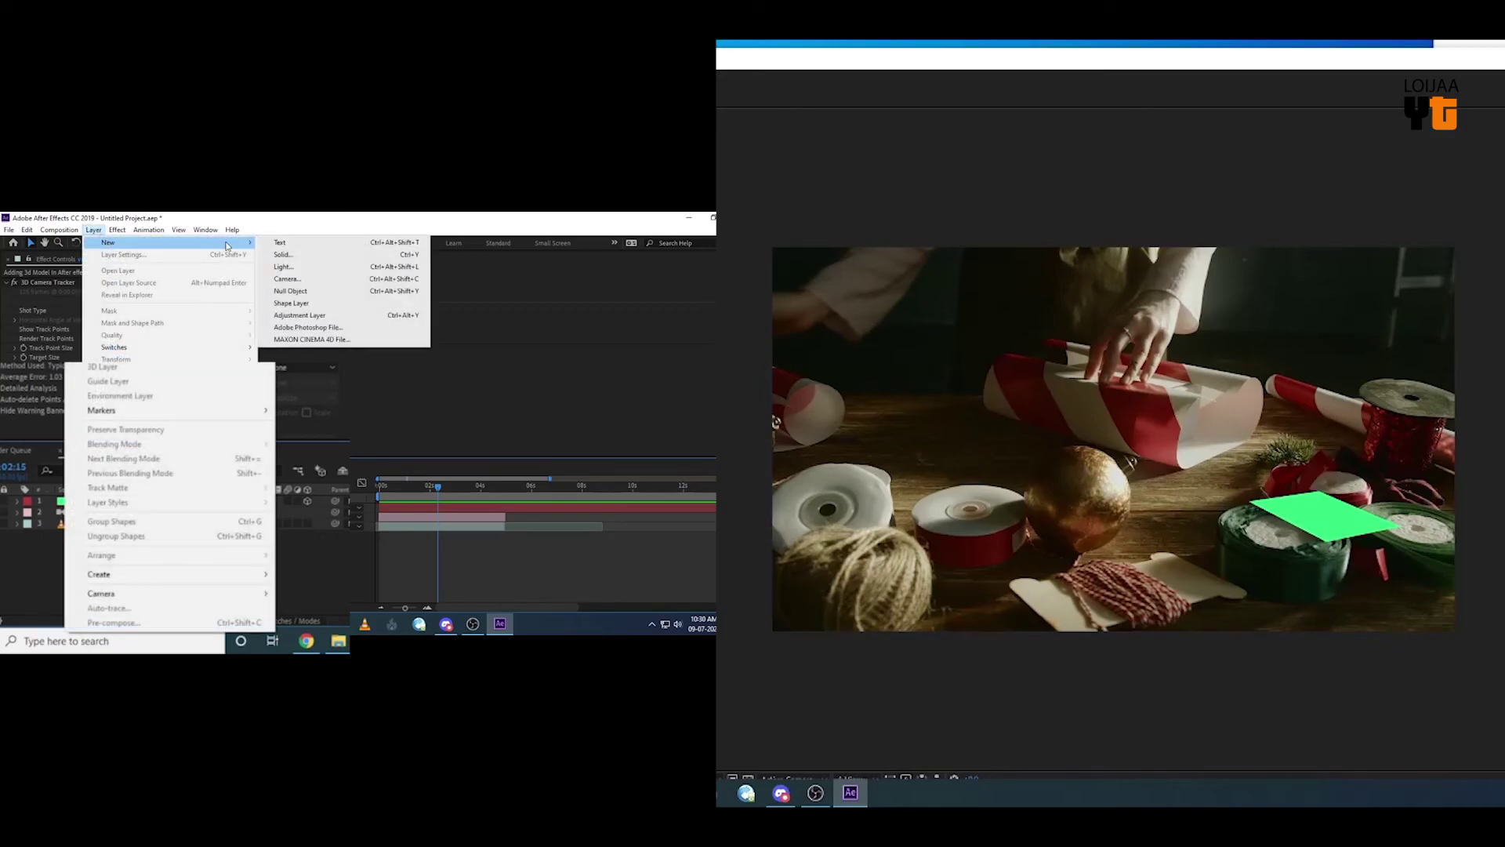
click(284, 256)
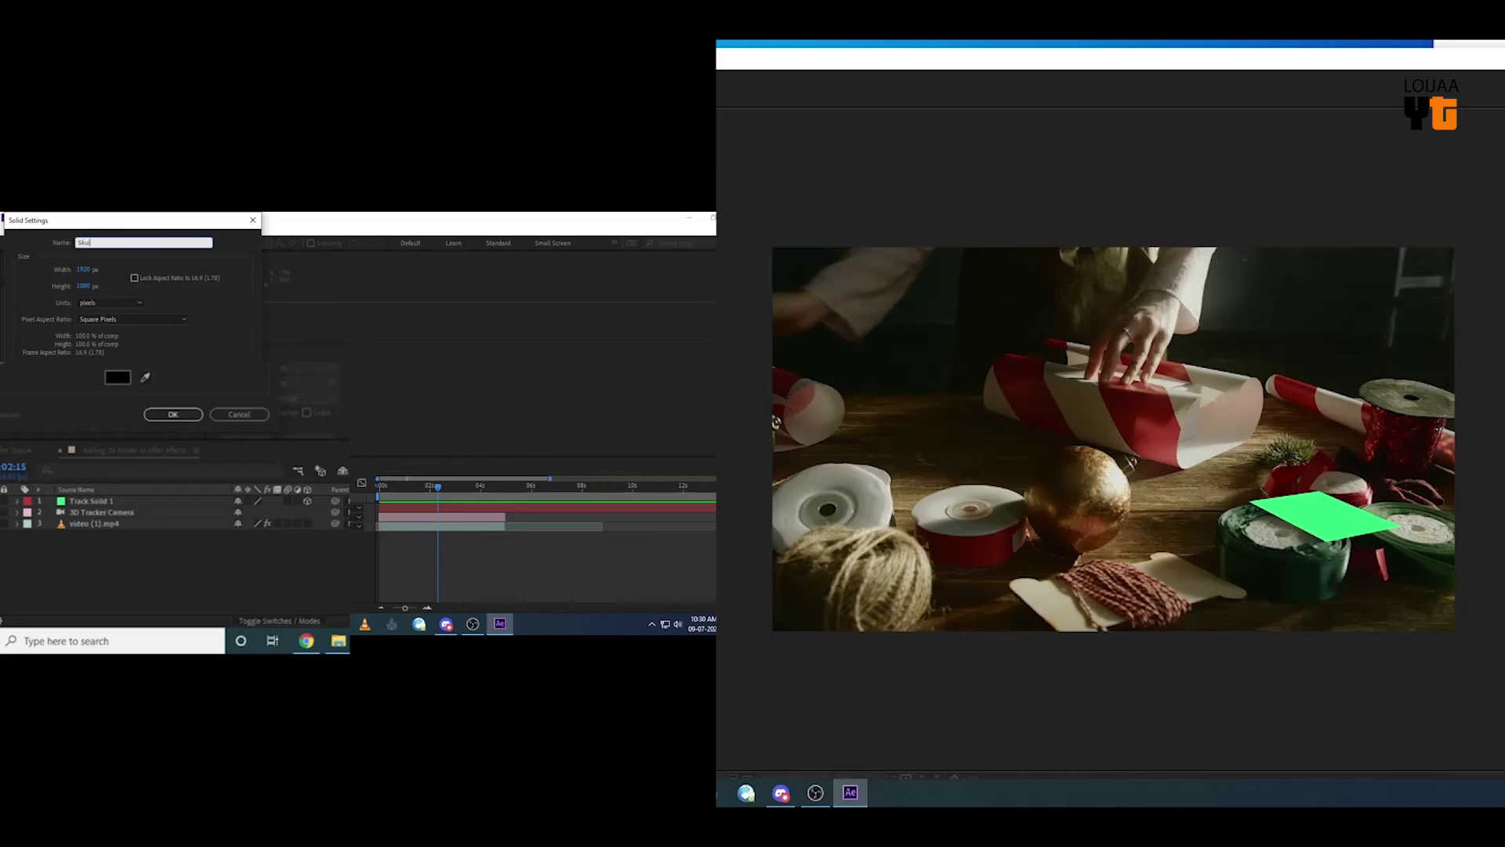
click(173, 414)
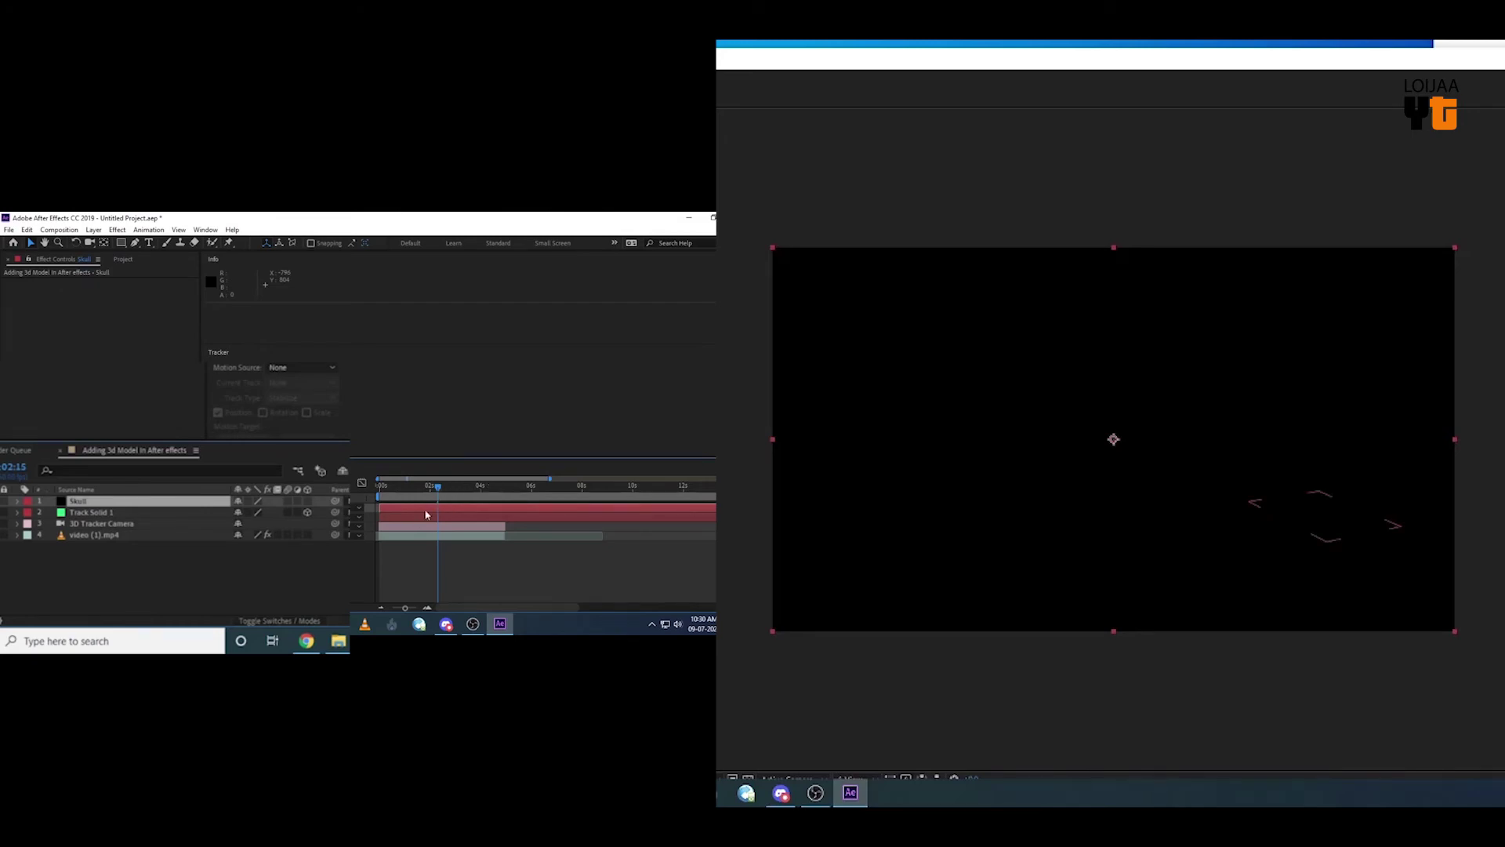
mouse_move(397, 501)
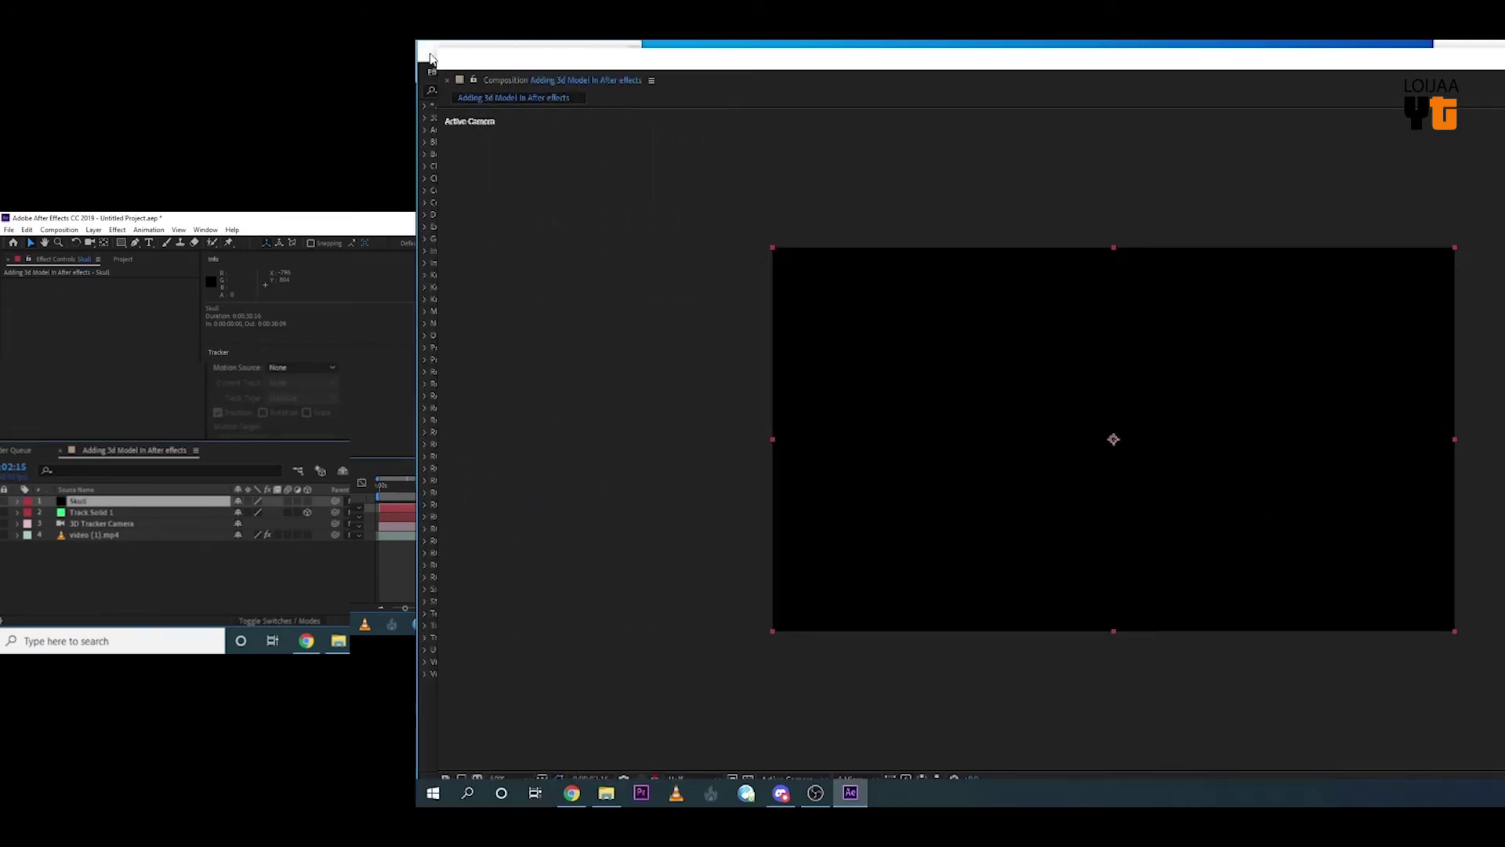
click(460, 89)
text(element)
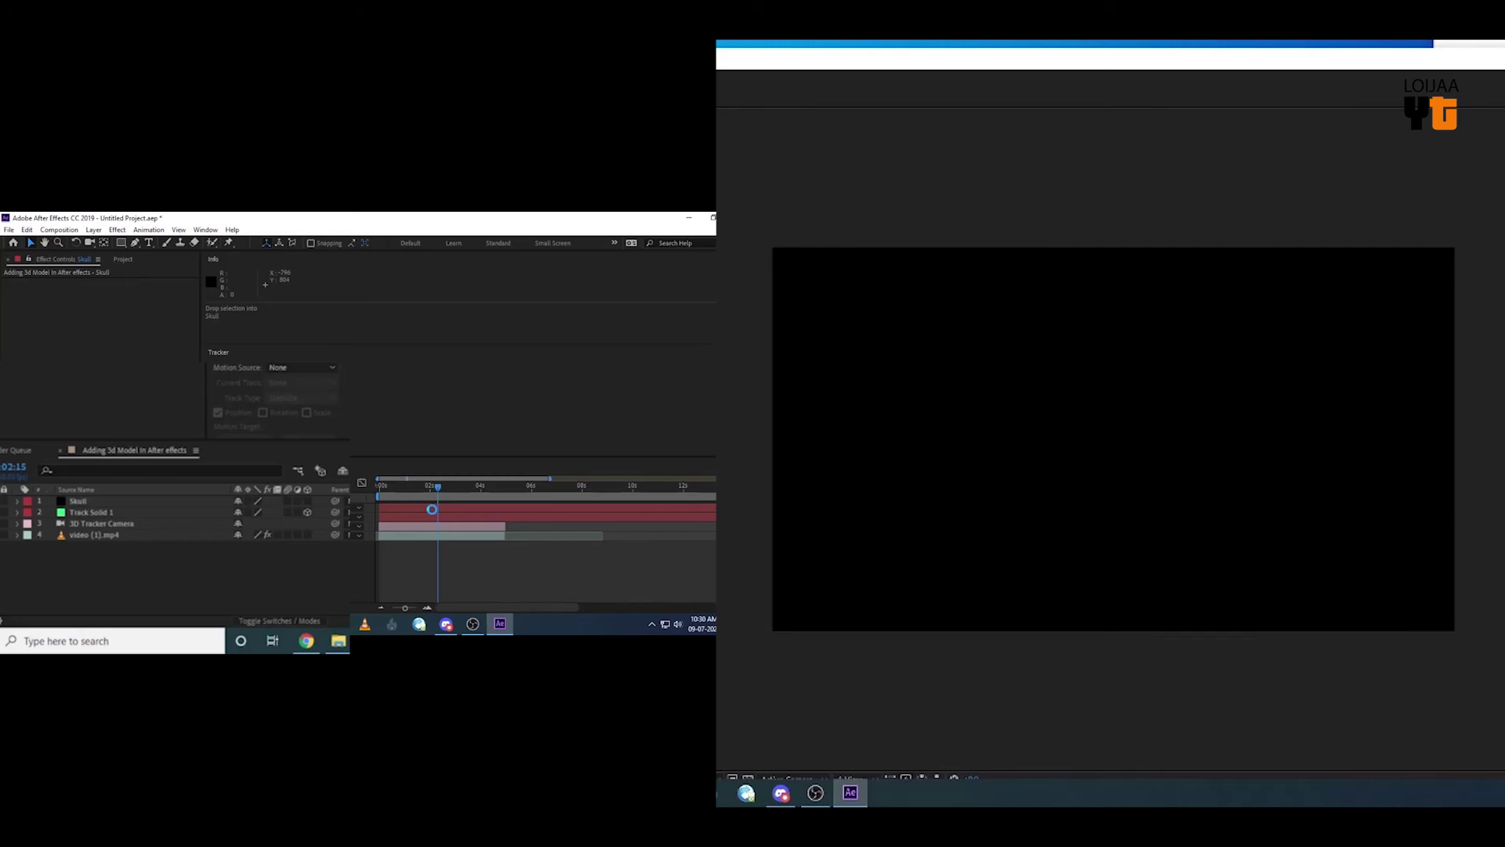
click(431, 509)
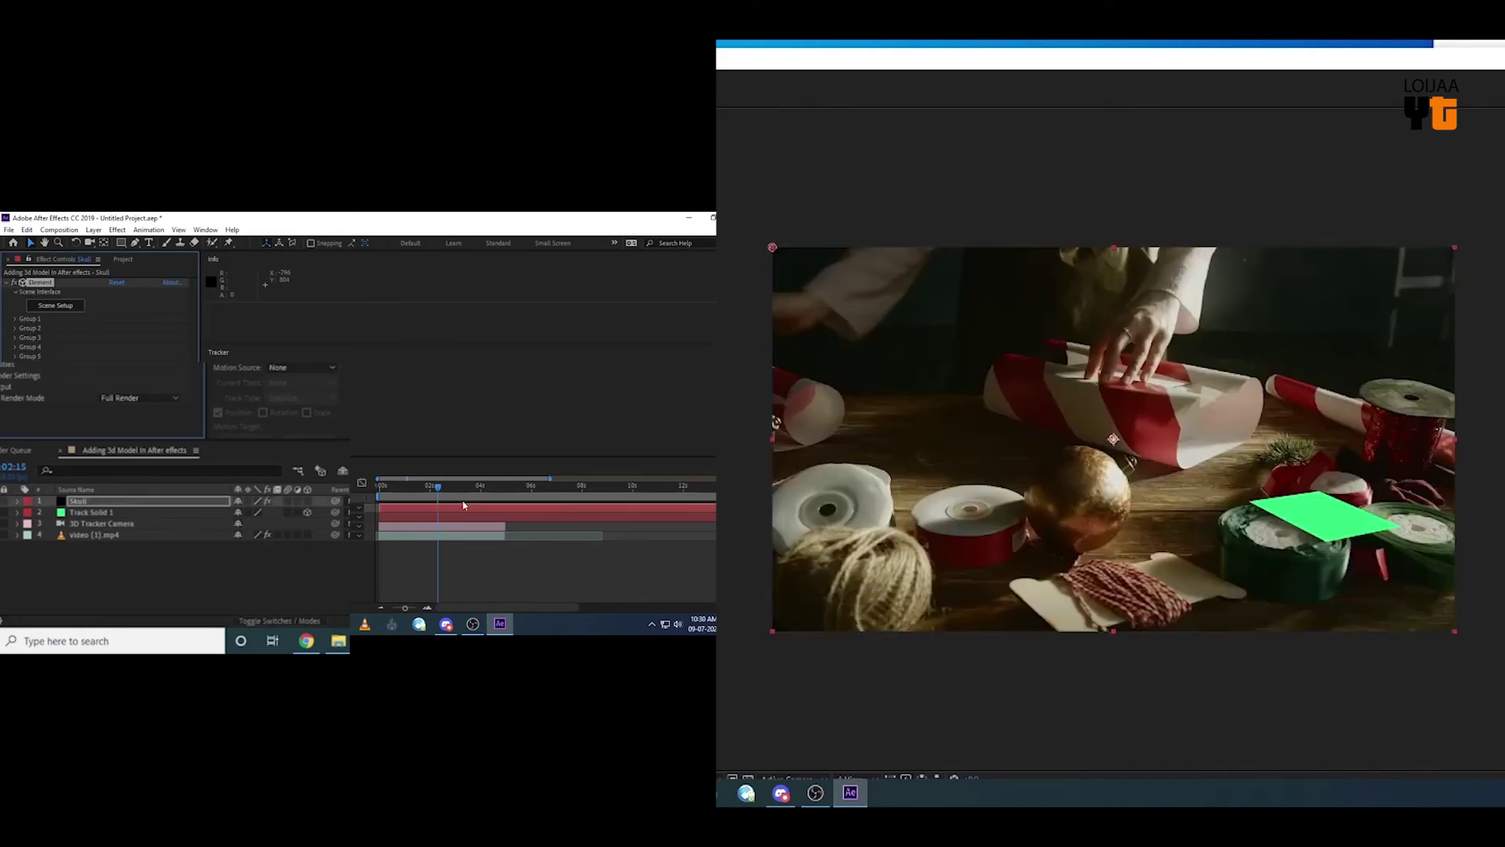
Open Scene Setup from the Skull layer's Element 3D effect controls
click(58, 306)
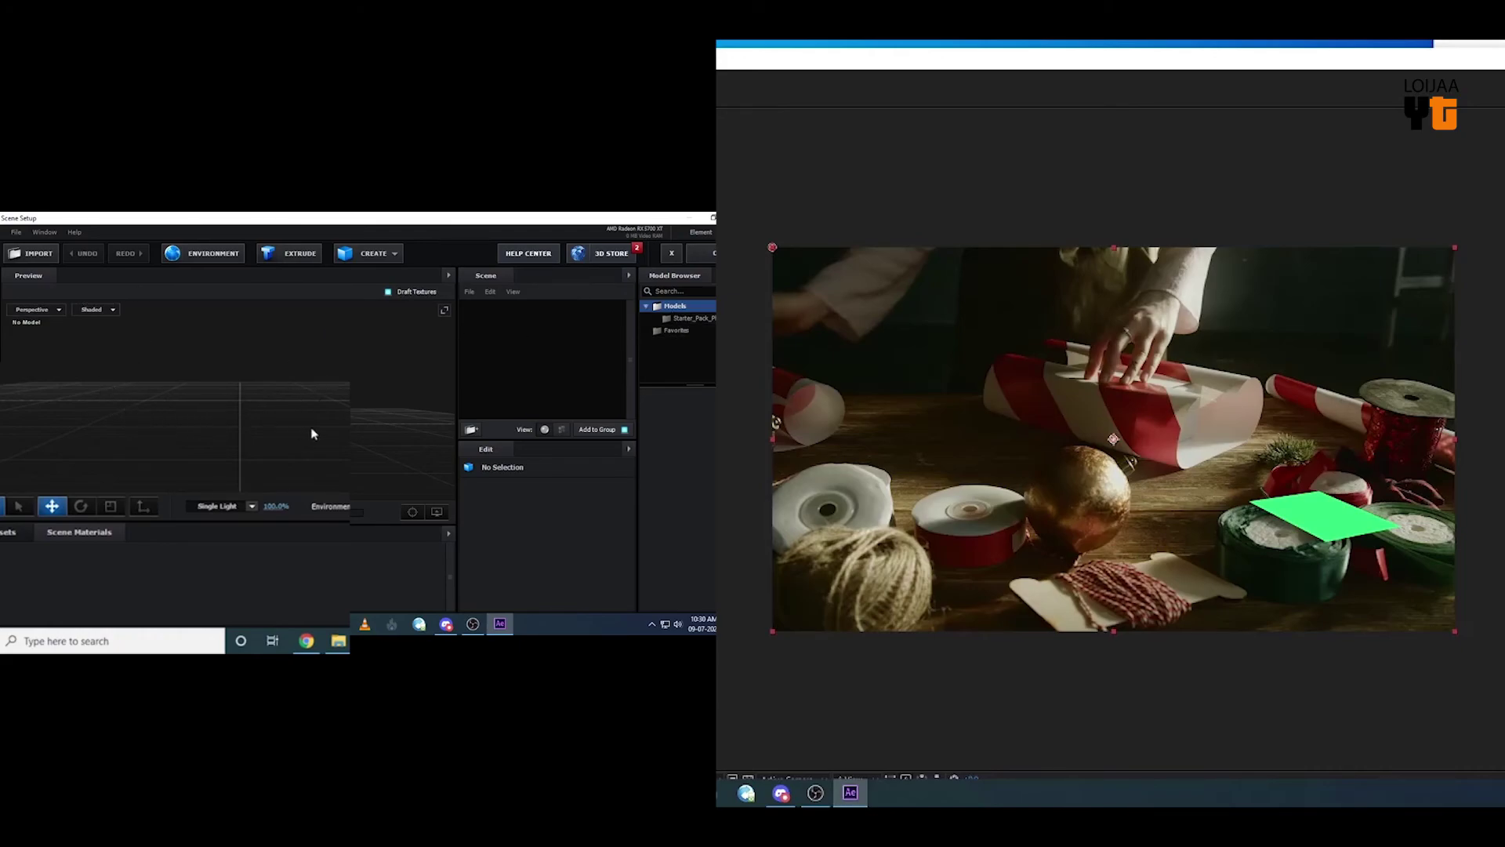
Import 12140_Skull_v3_L2.obj from the Desktop's 3d skull folder
click(32, 252)
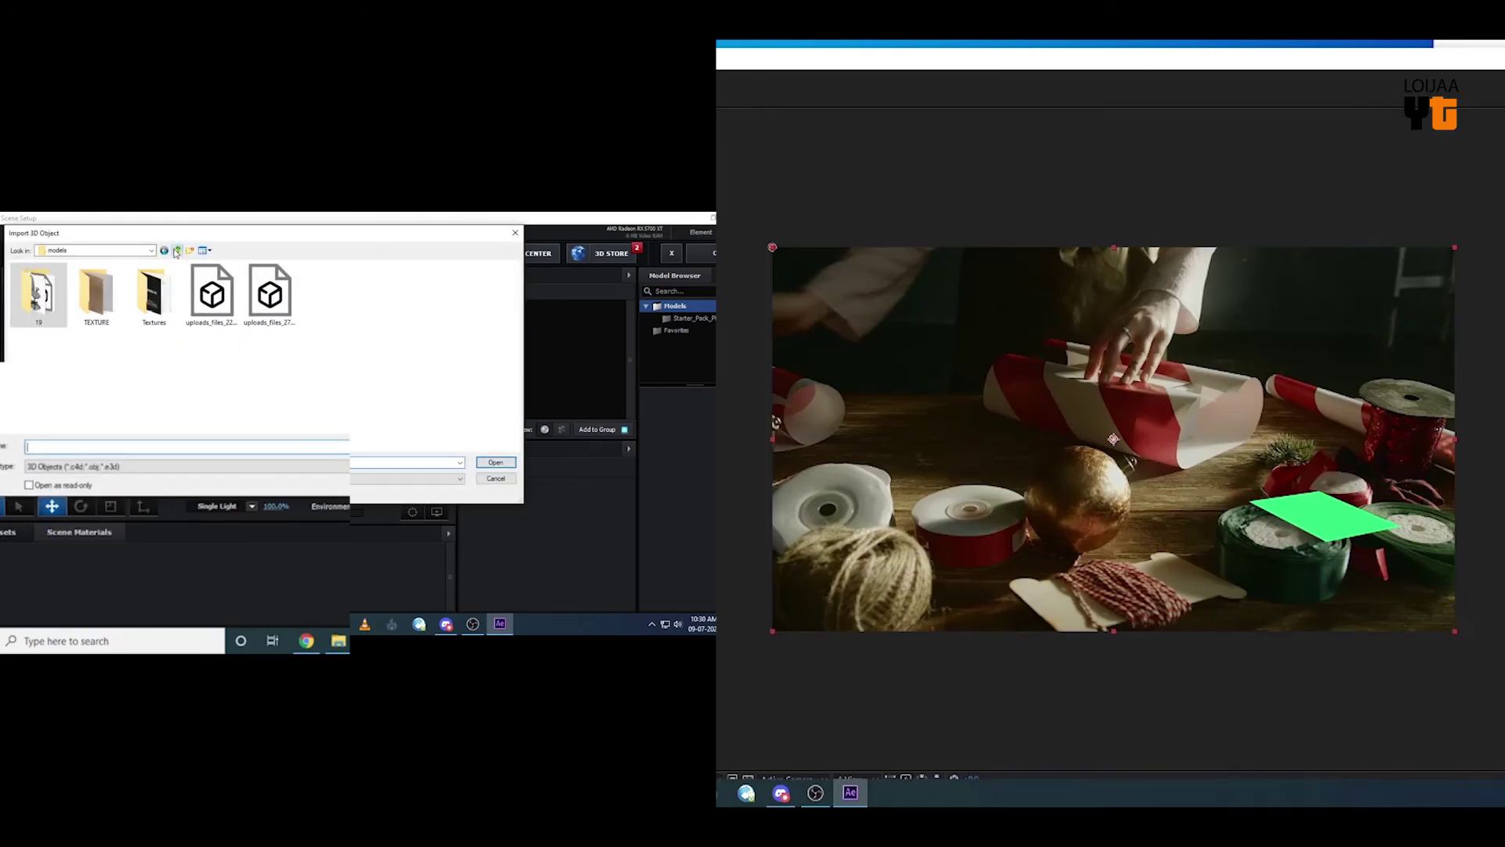
click(175, 251)
click(150, 251)
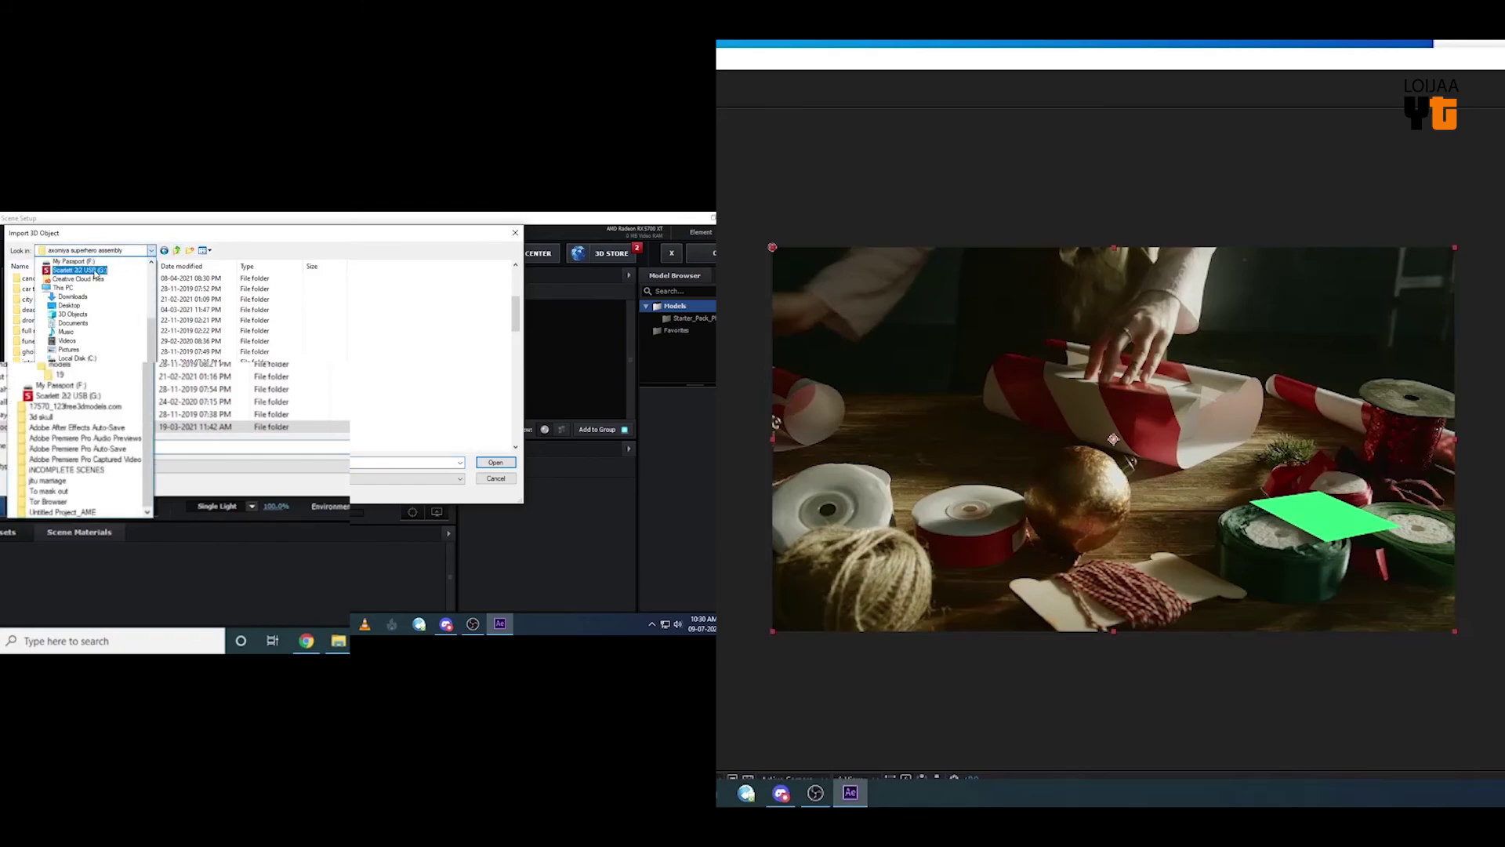
click(68, 308)
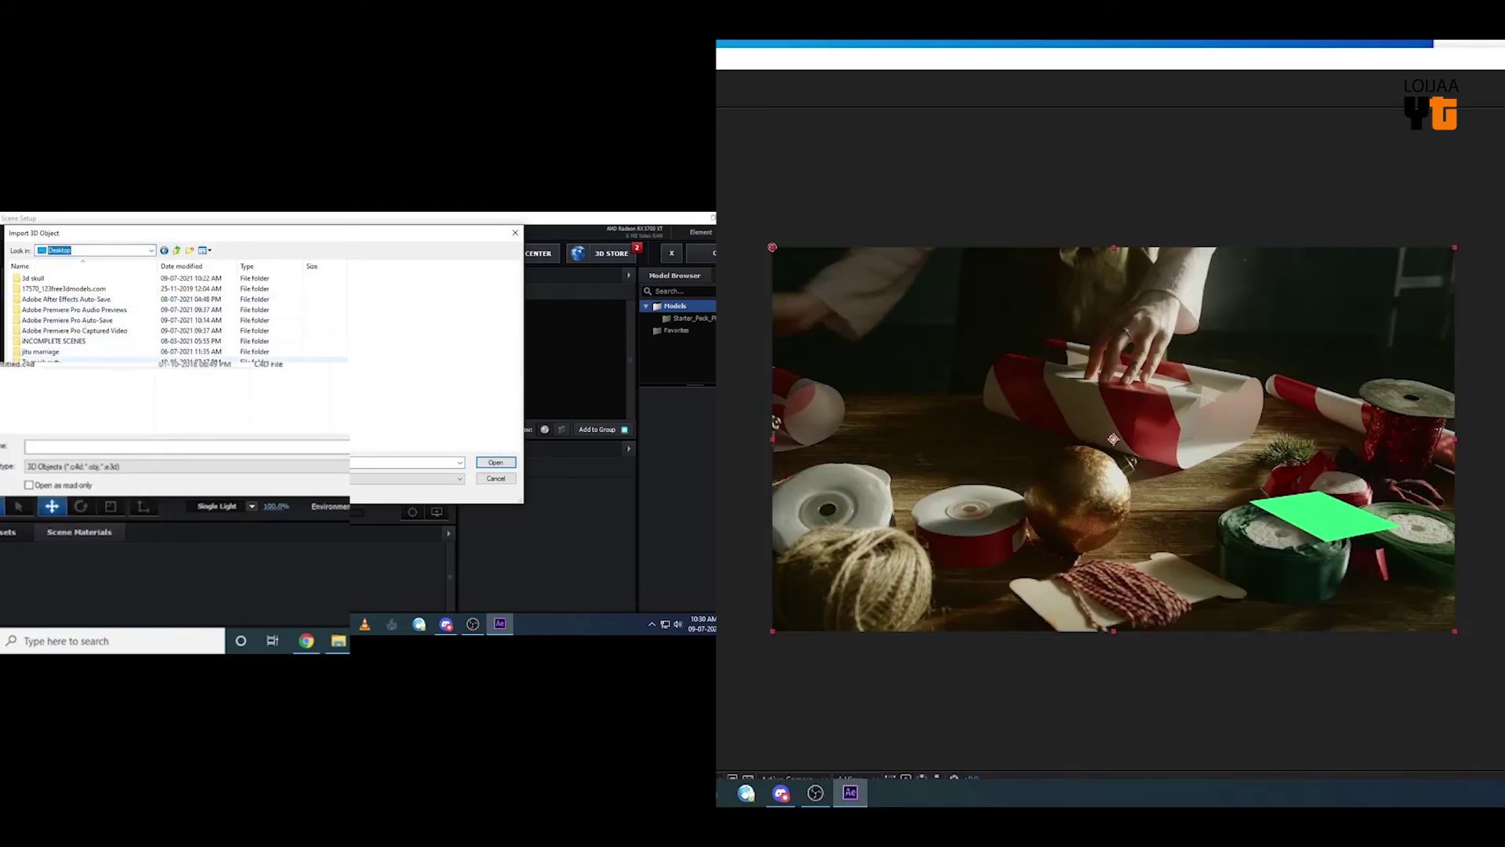
double_click(50, 280)
double_click(39, 294)
click(40, 294)
click(495, 463)
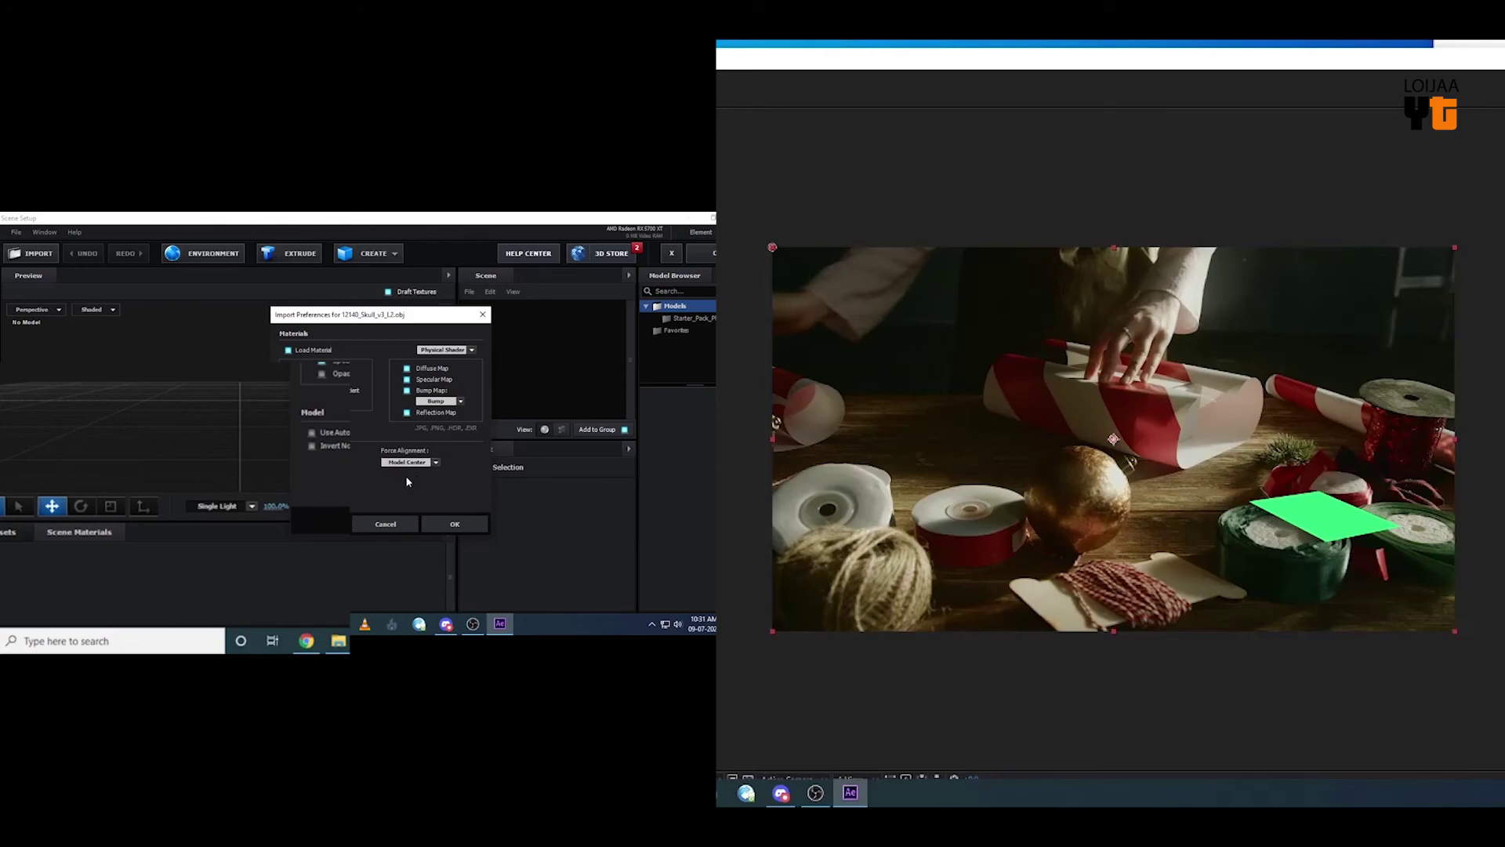
Set the model's Force Alignment to Bottom and finish the import
click(411, 461)
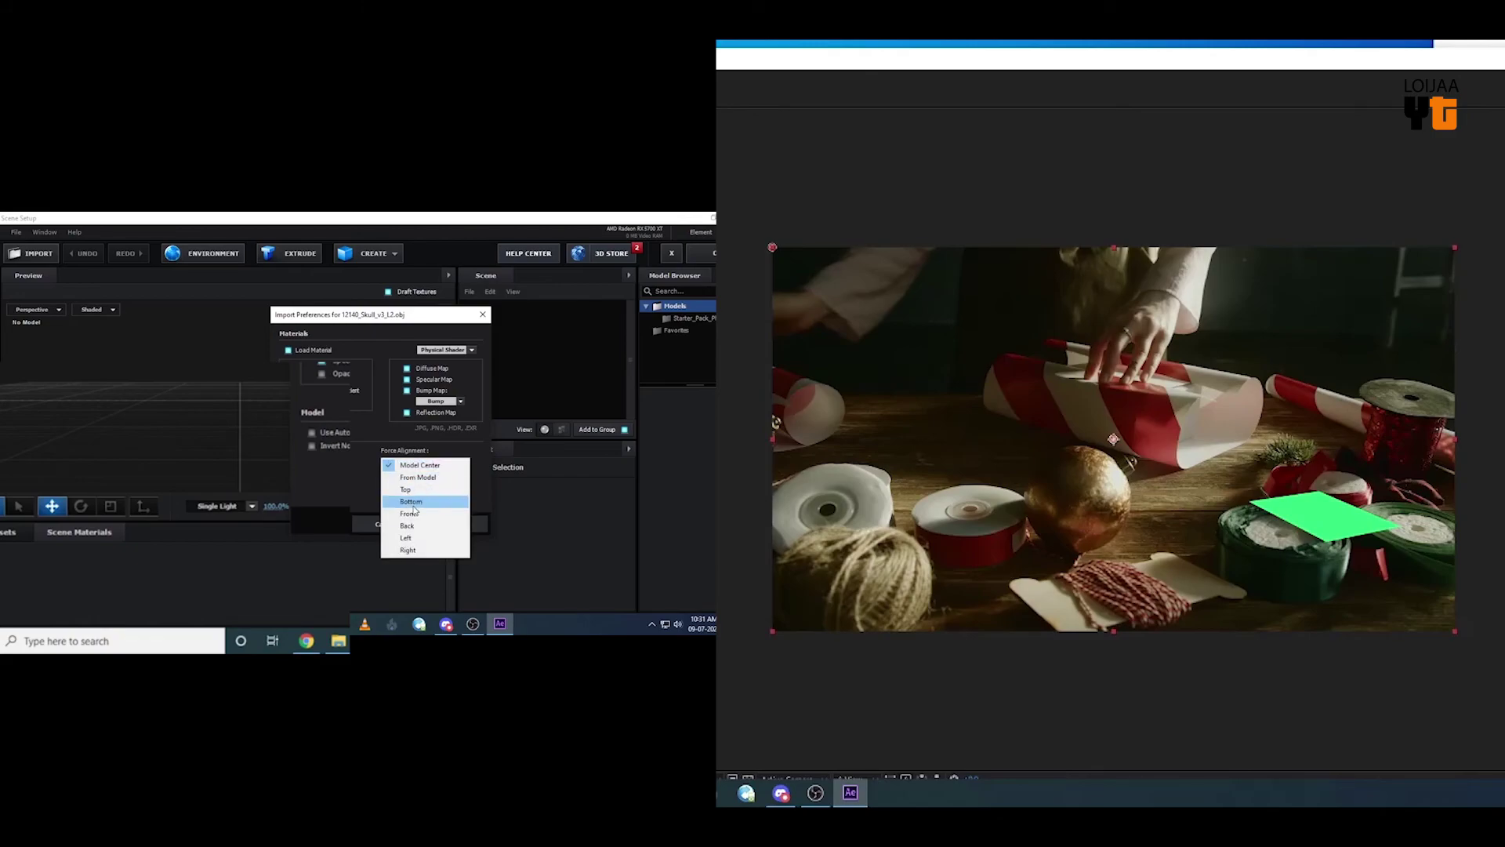
click(412, 503)
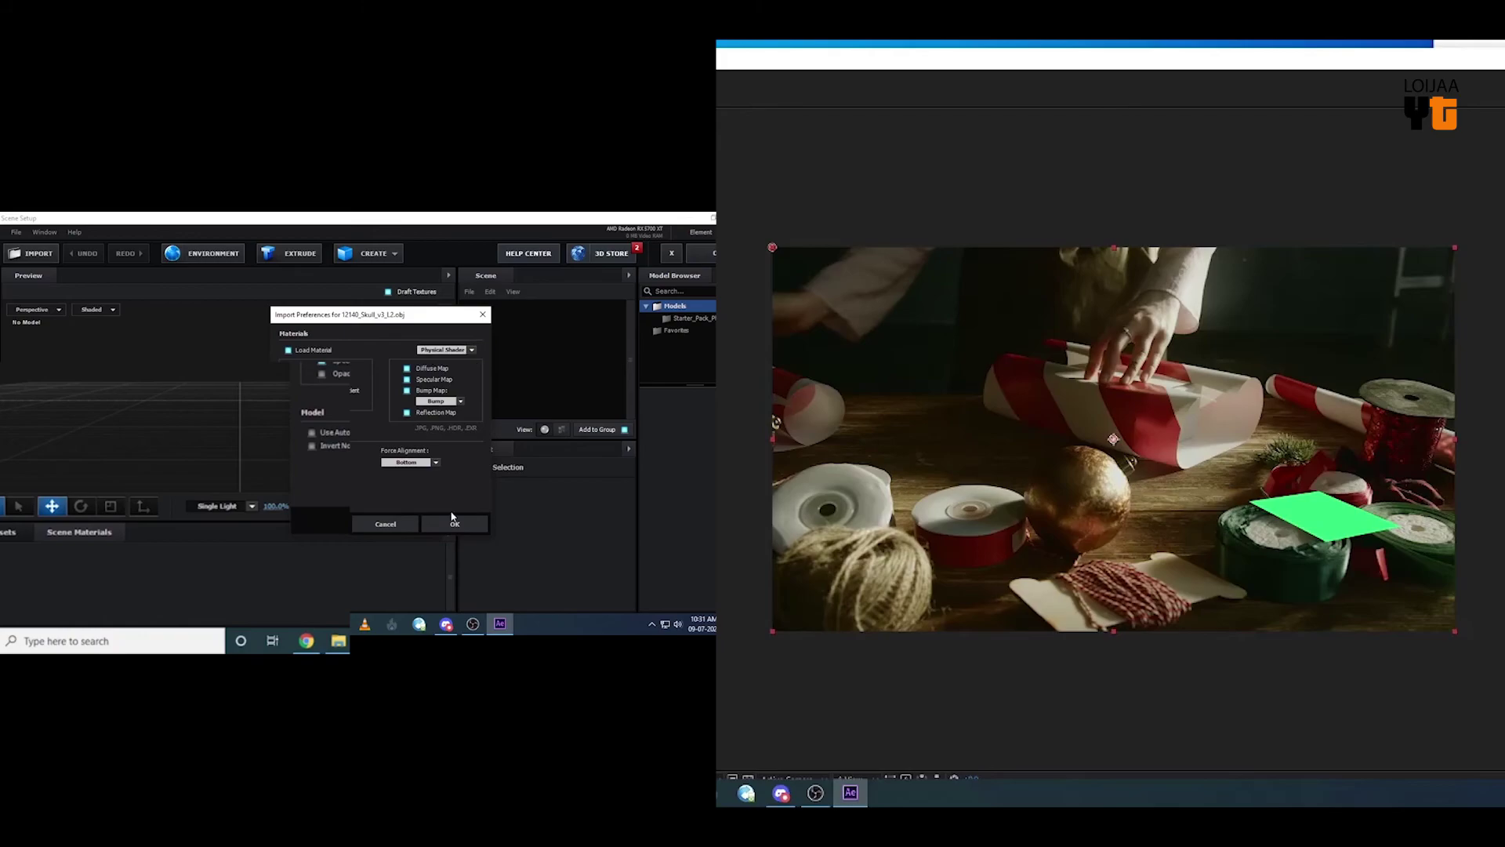
click(454, 523)
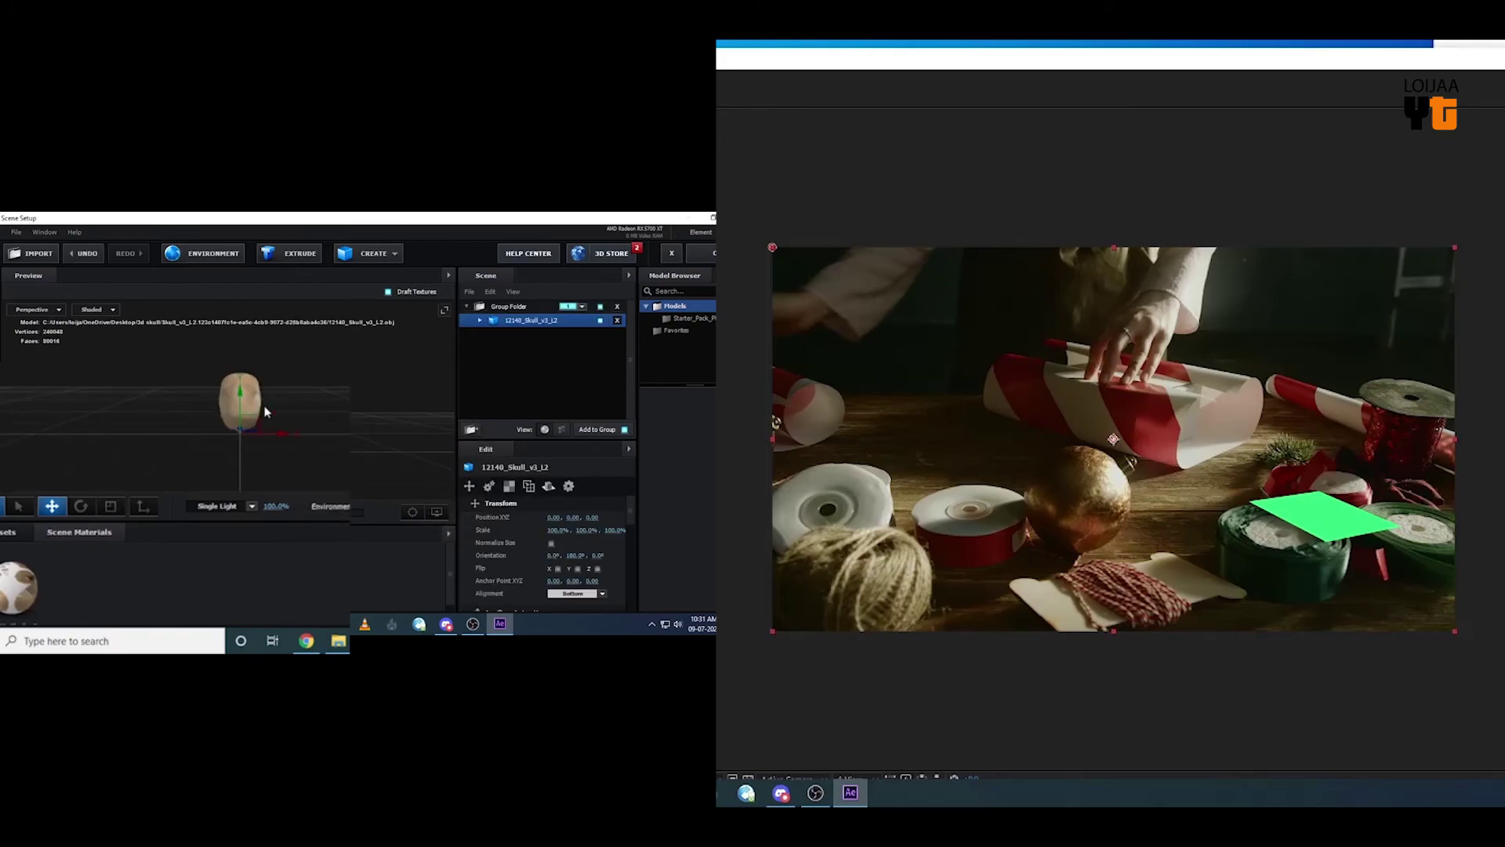
scroll(274, 404, up, 5)
Rotate the skull upright (about 271.7°, 0°, 180°) and raise it slightly
mouse_move(275, 406)
mouse_down()
mouse_move(338, 400)
mouse_move(207, 385)
mouse_move(283, 397)
mouse_up()
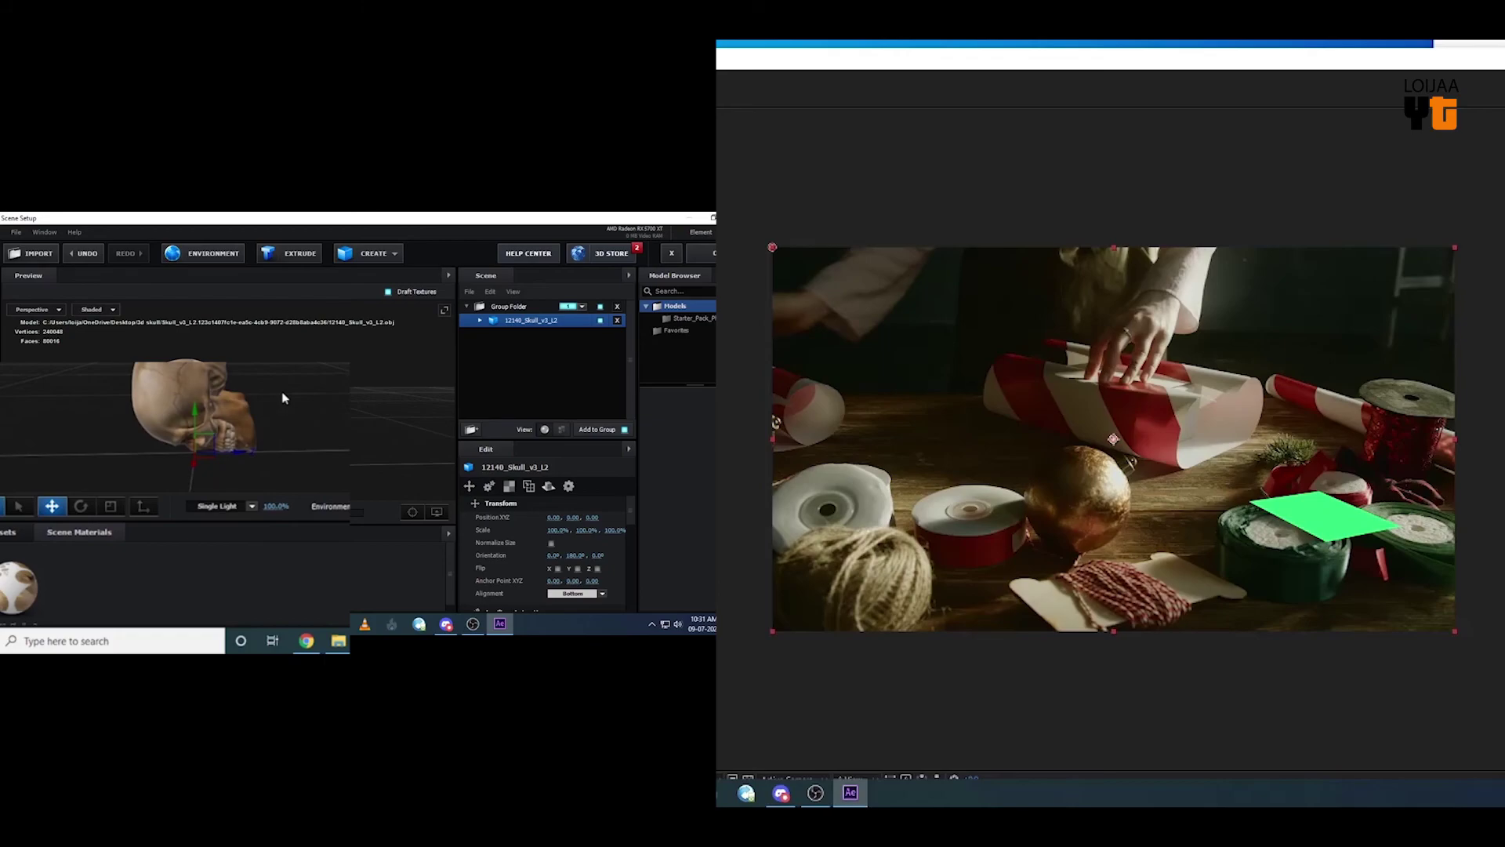
click(80, 506)
drag(211, 417, 270, 506)
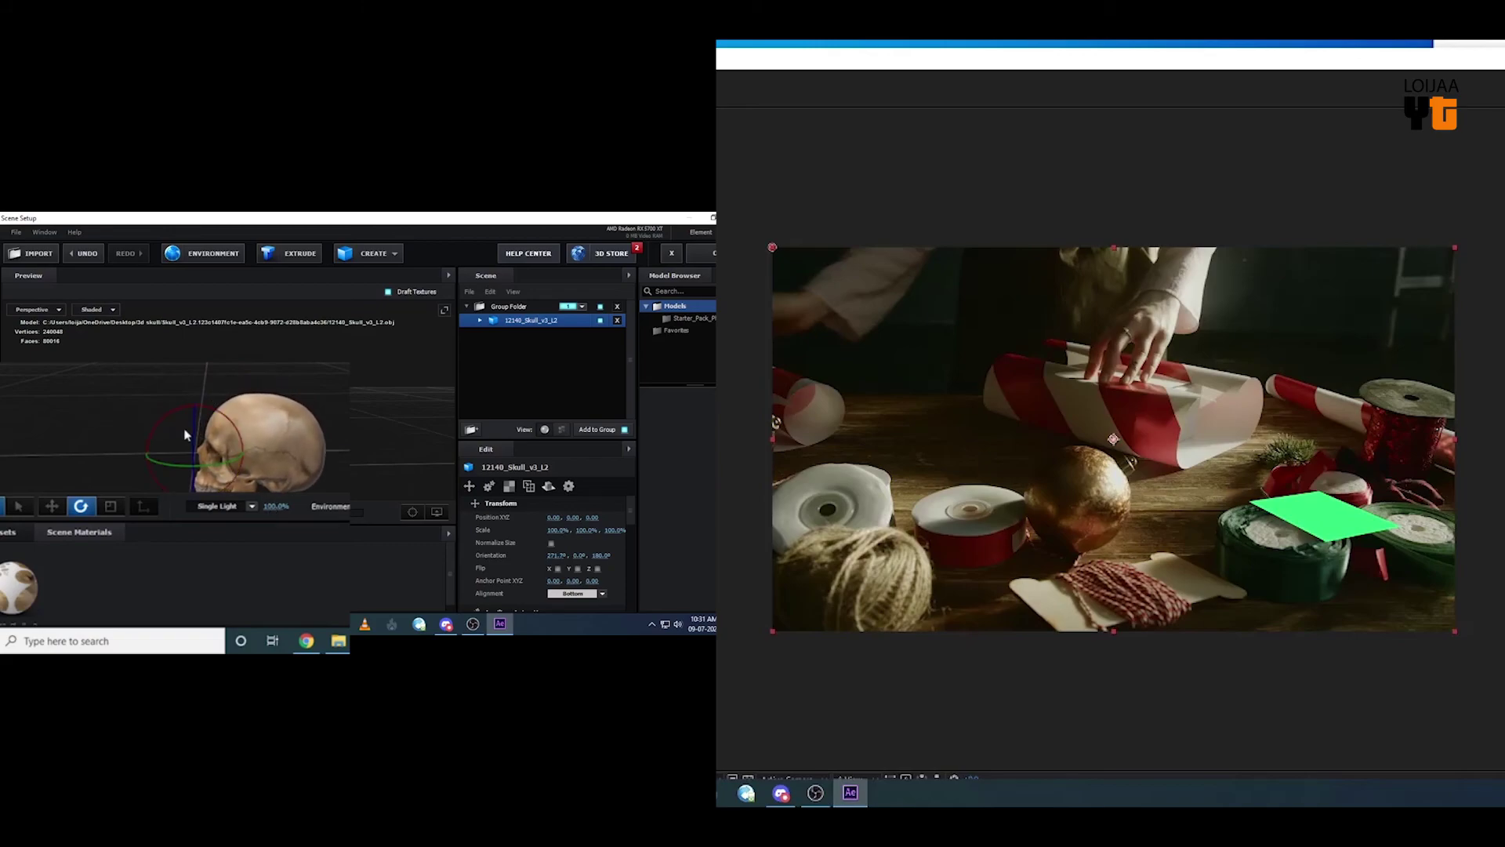
click(52, 506)
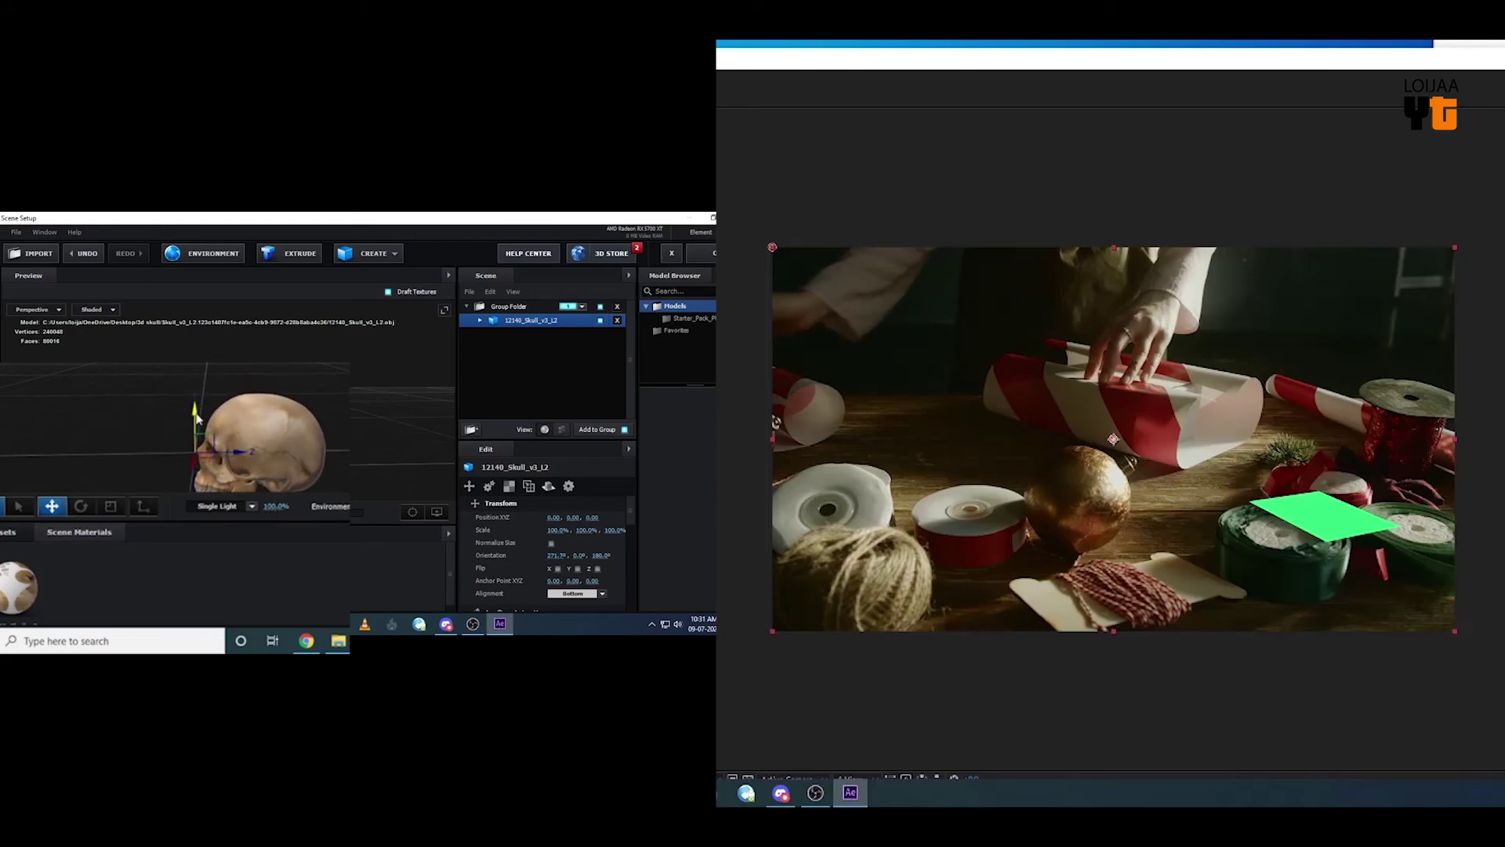
drag(218, 460, 217, 377)
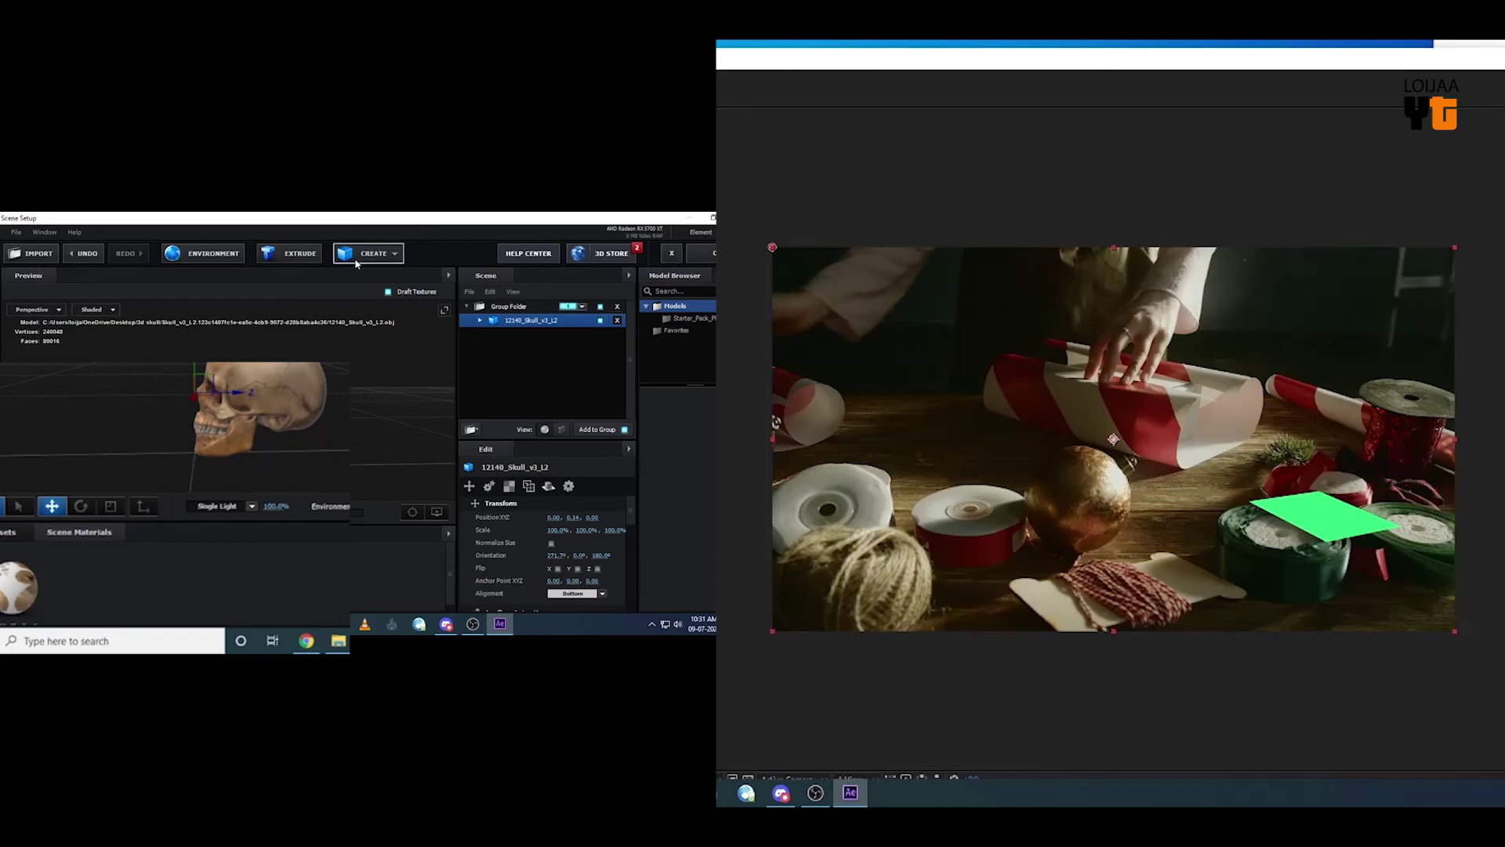
click(386, 256)
click(486, 280)
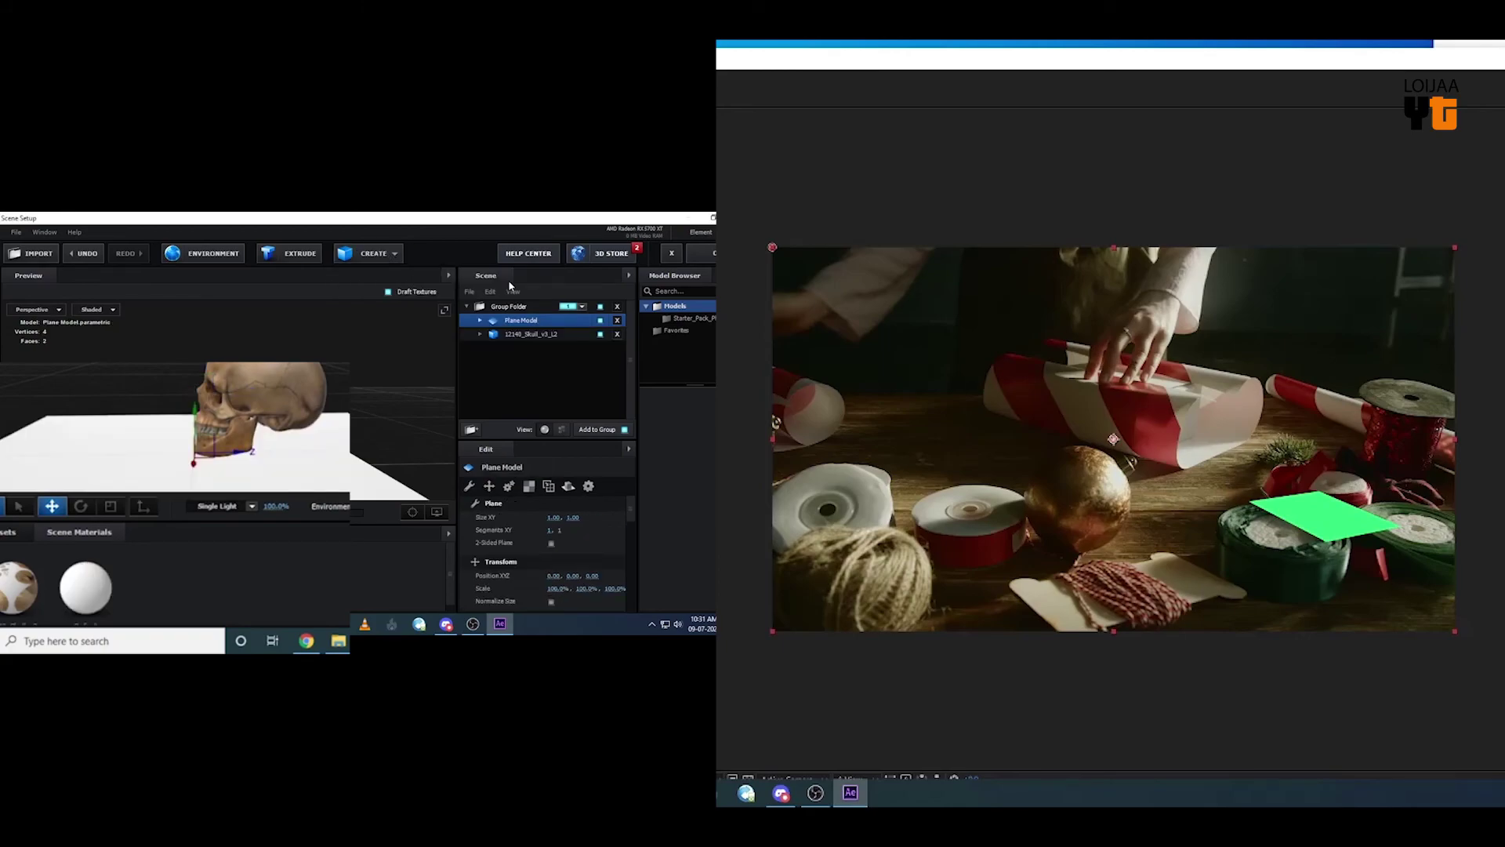
drag(294, 399, 354, 447)
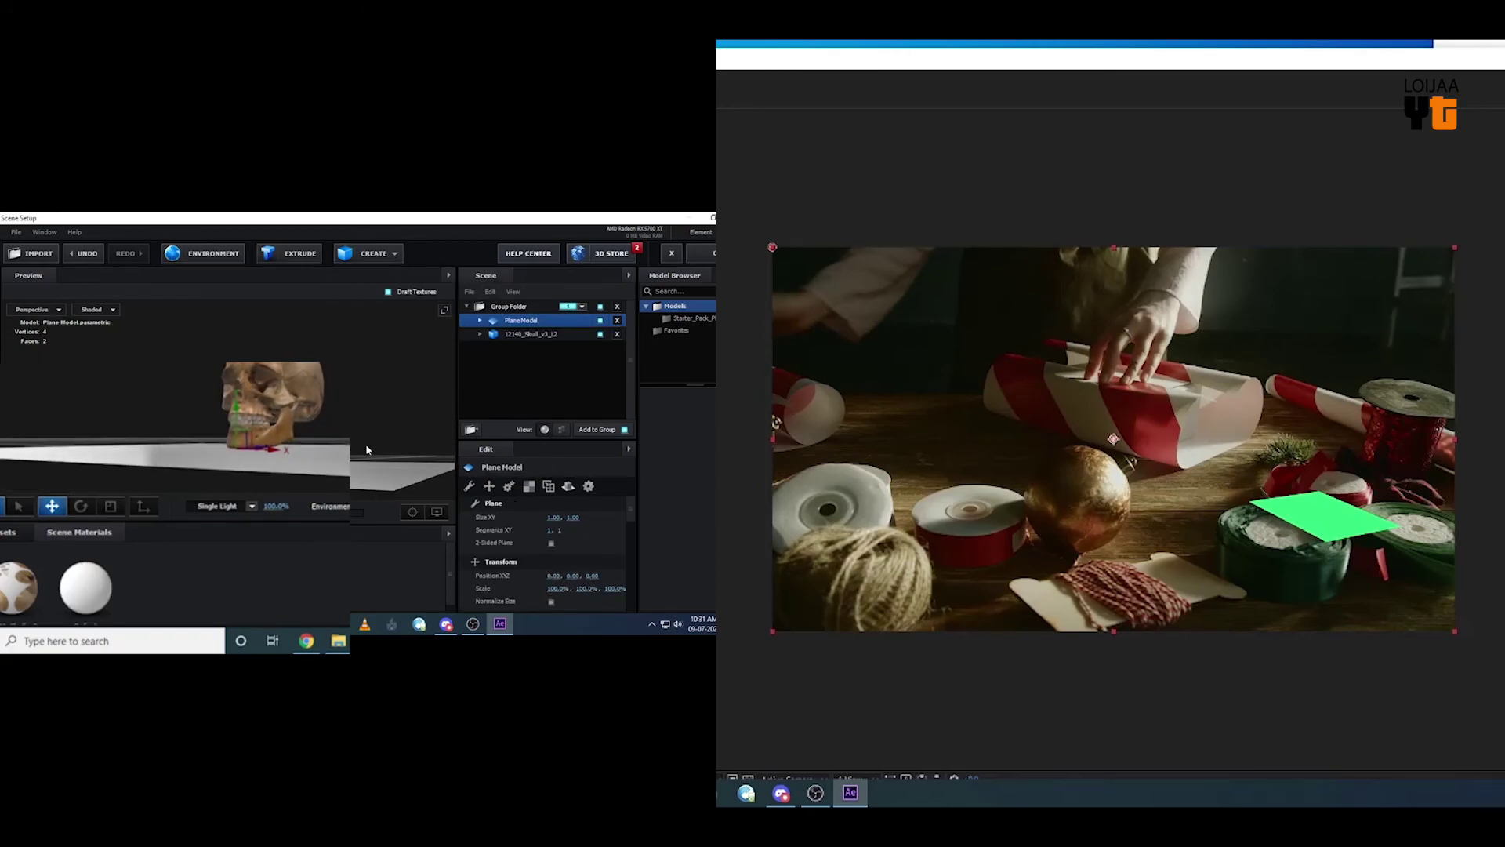
drag(235, 401, 203, 406)
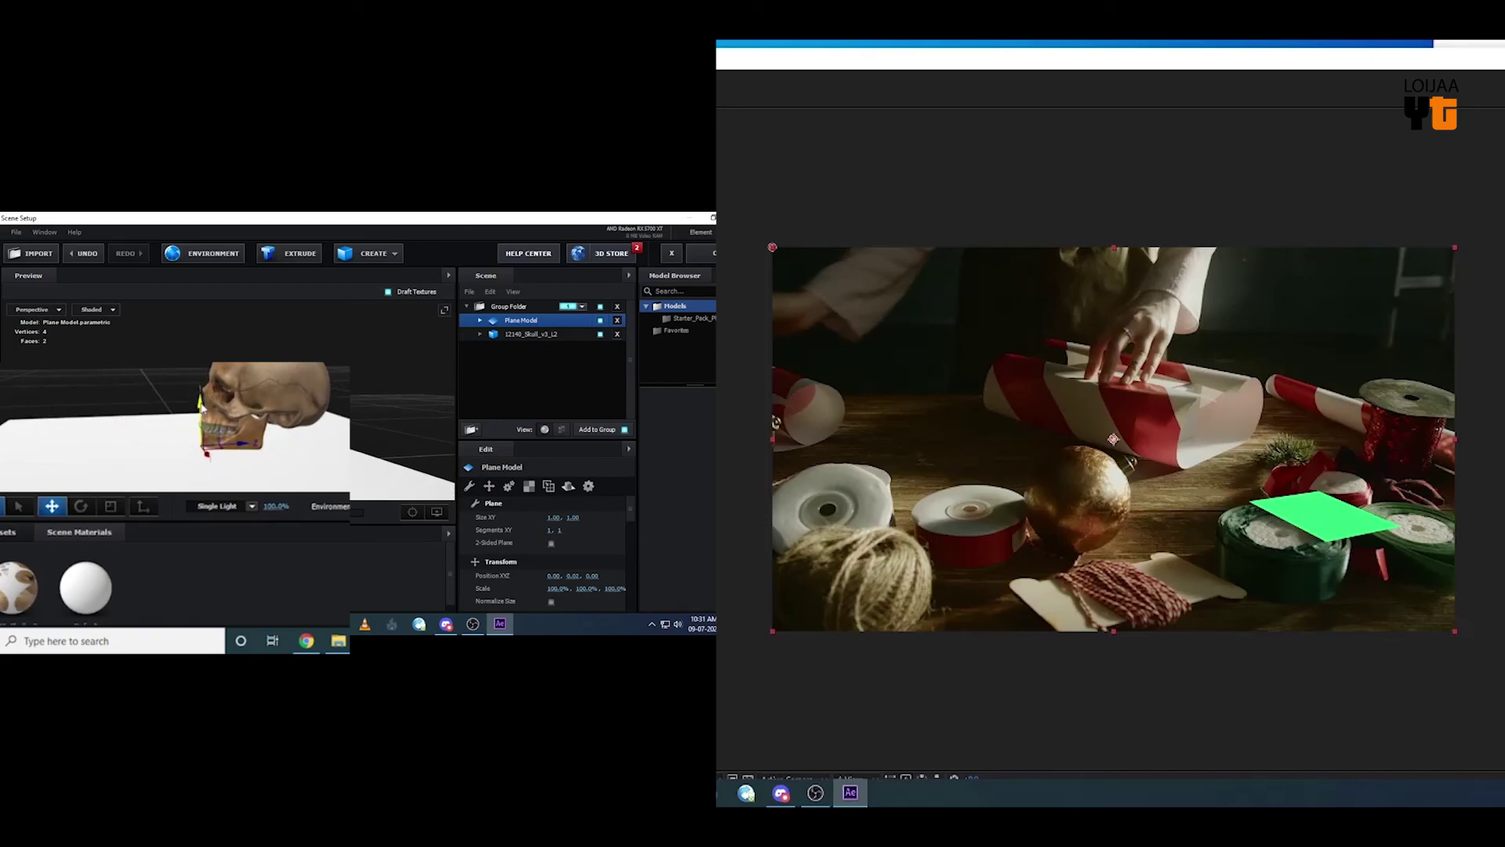
key(ctrl+z)
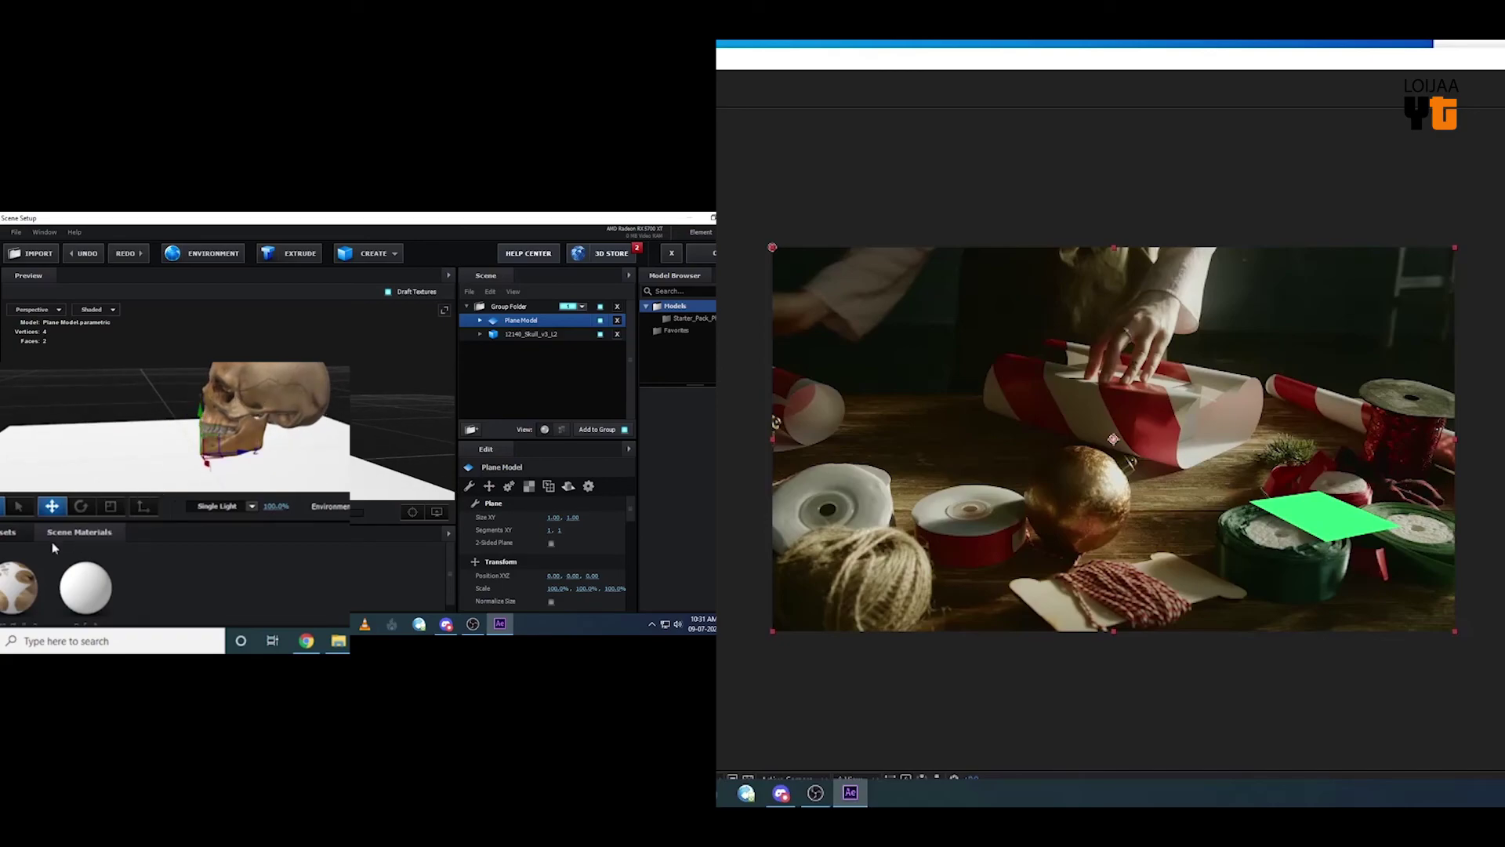
click(530, 335)
drag(219, 369, 235, 374)
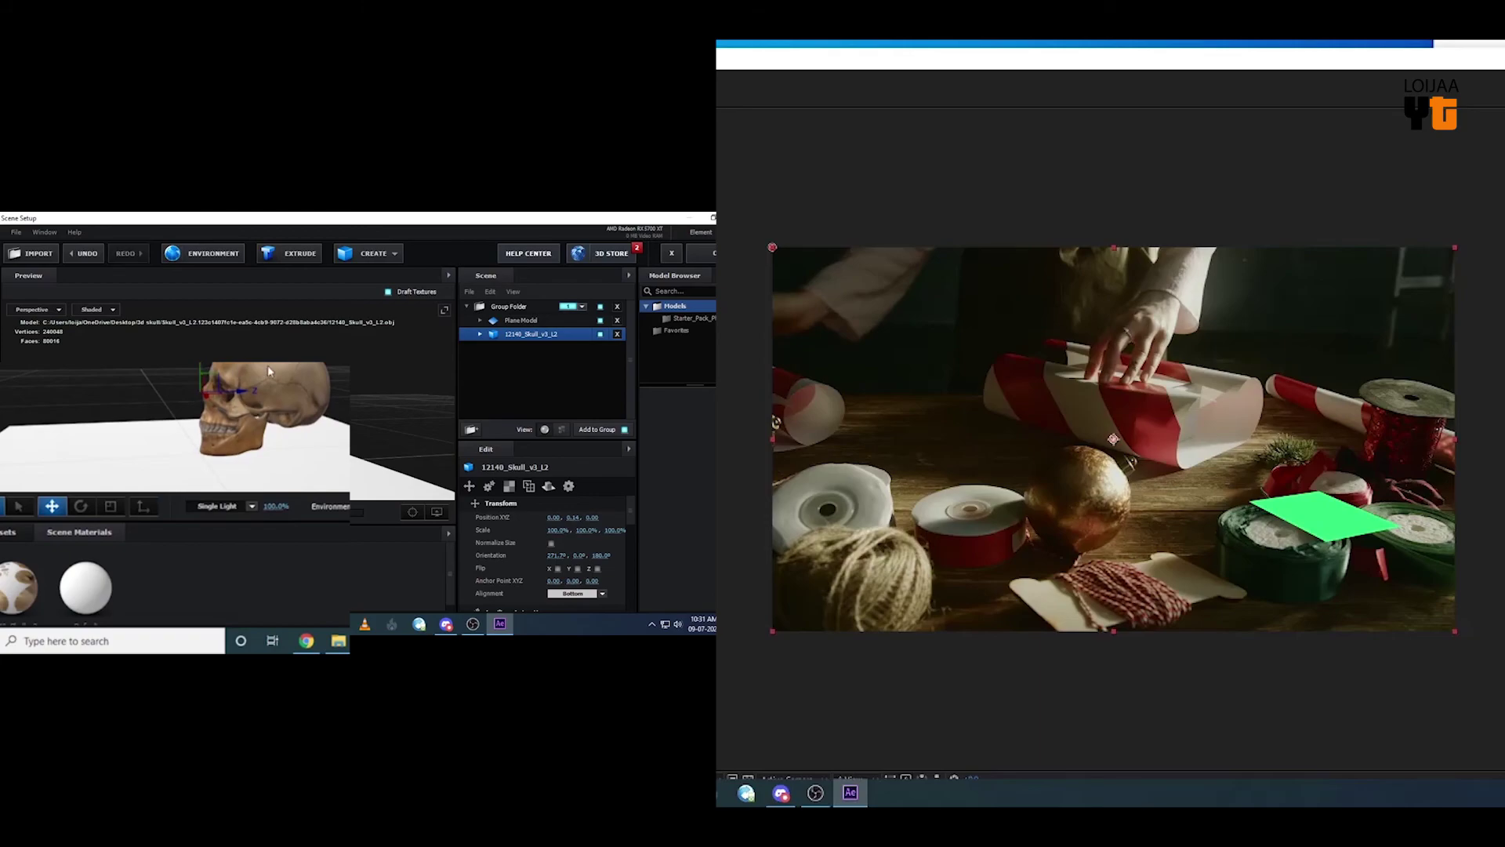
mouse_move(268, 365)
mouse_down()
mouse_move(386, 386)
mouse_move(424, 365)
mouse_up()
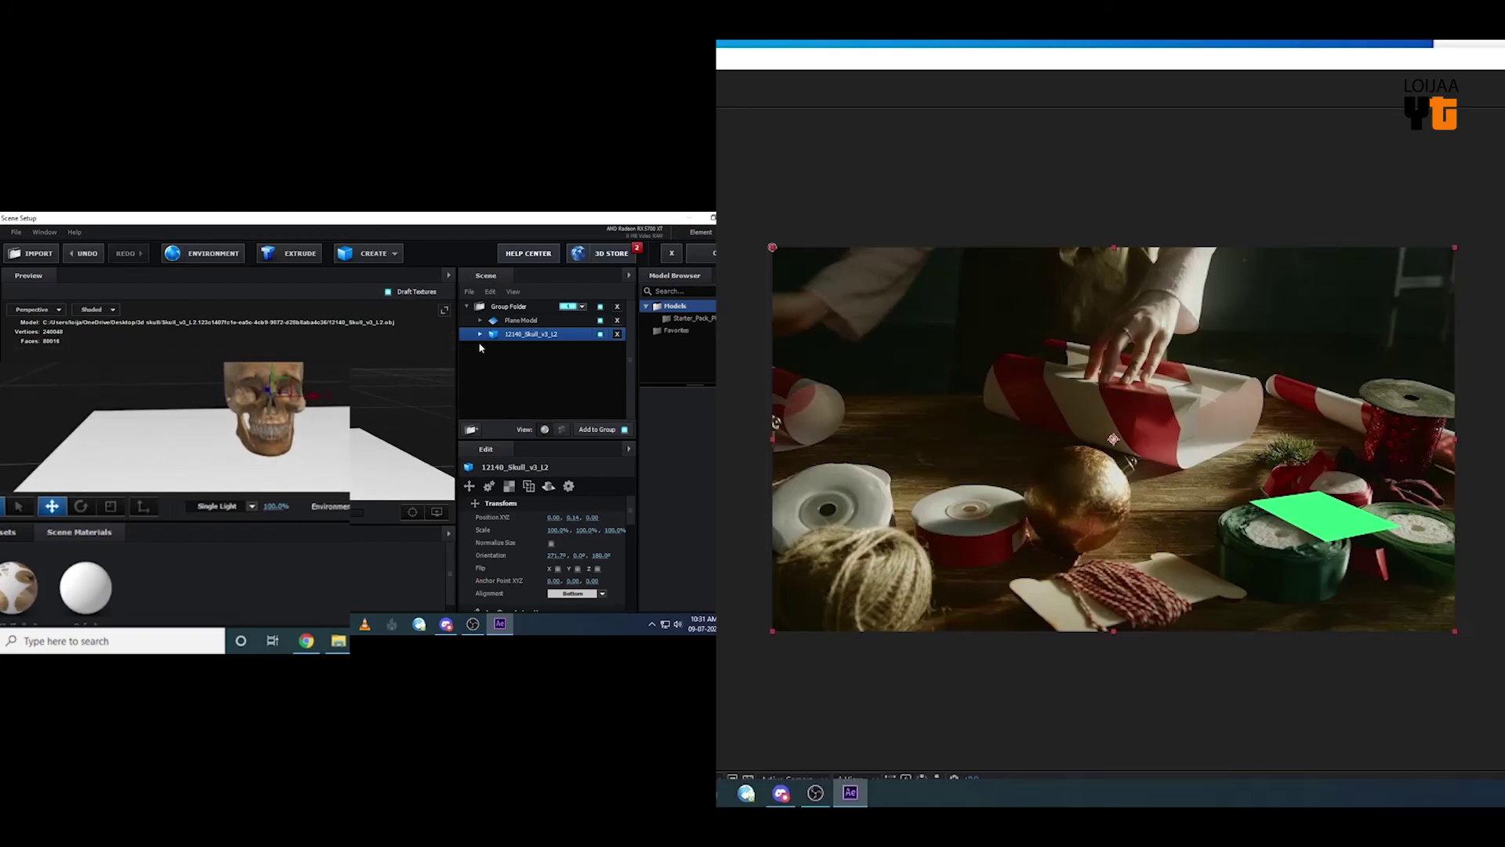
click(617, 320)
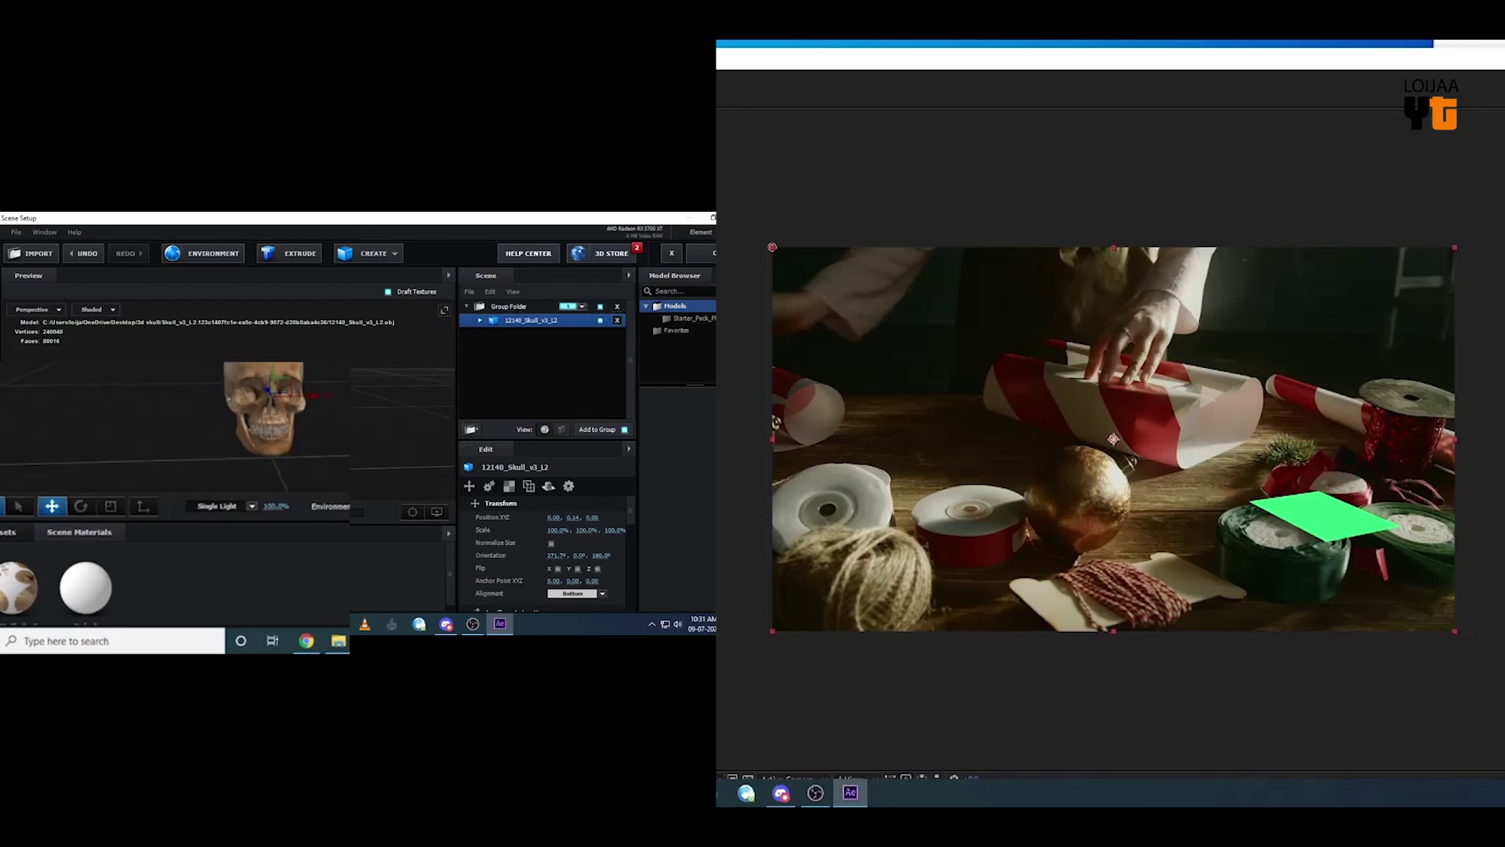
mouse_move(301, 401)
mouse_down()
mouse_move(361, 403)
mouse_move(313, 376)
mouse_move(349, 403)
mouse_up()
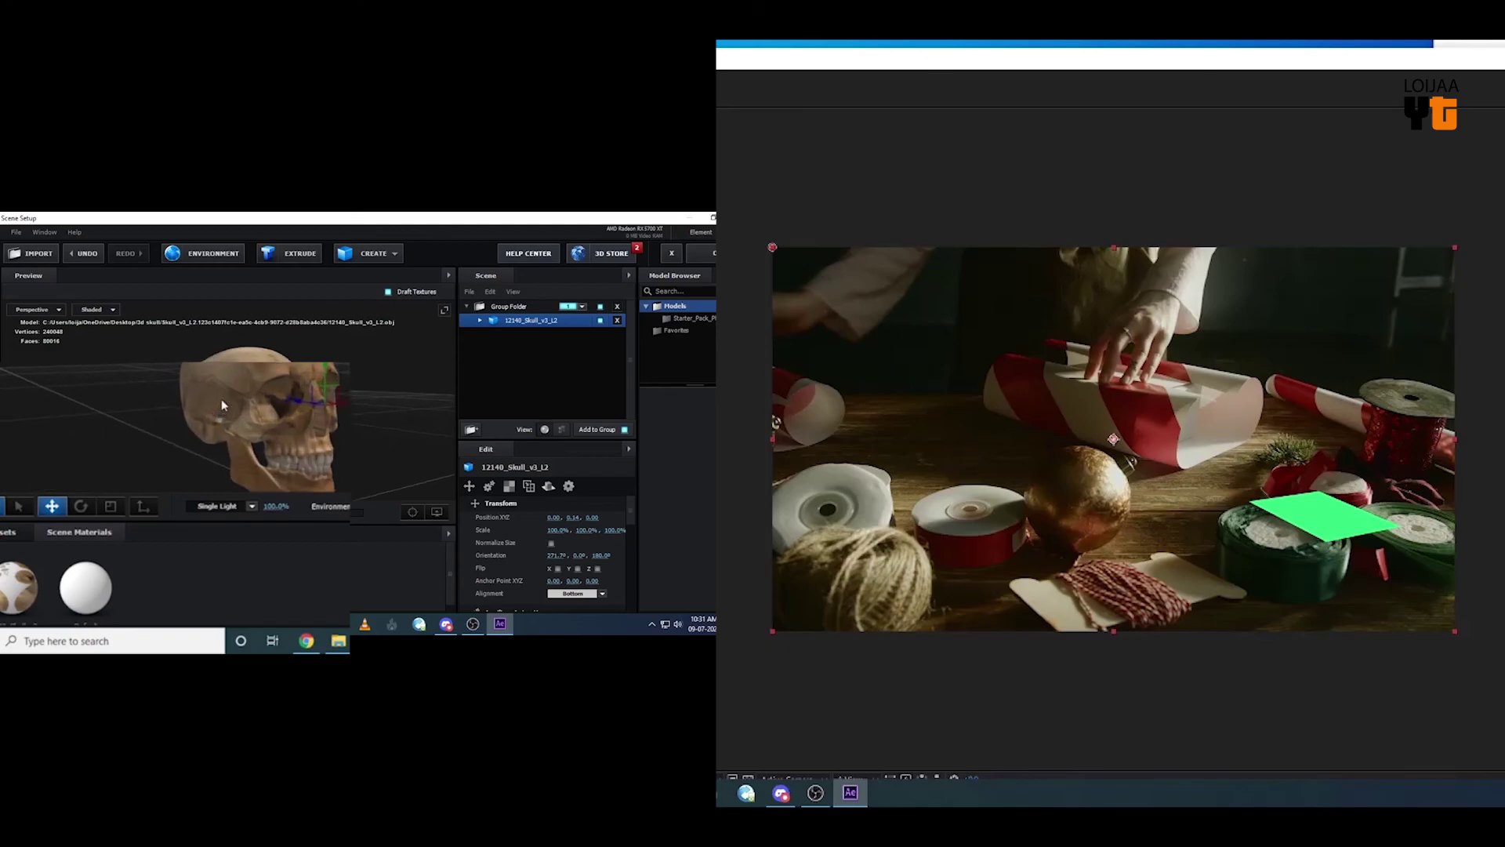
scroll(221, 399, up, 3)
scroll(221, 399, down, 2)
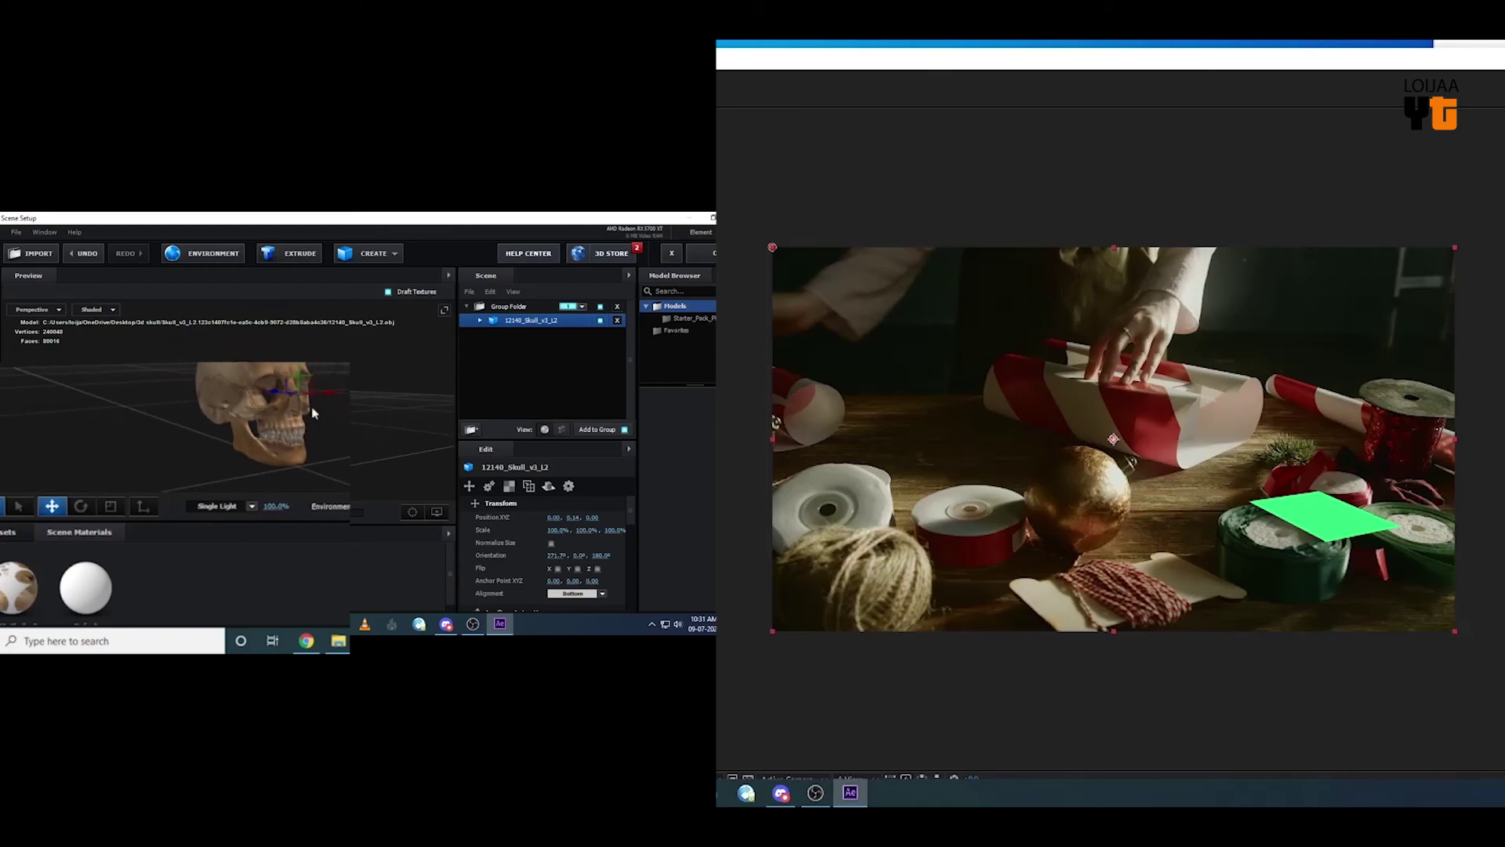
mouse_move(221, 399)
mouse_down()
mouse_move(326, 406)
mouse_move(295, 406)
mouse_up()
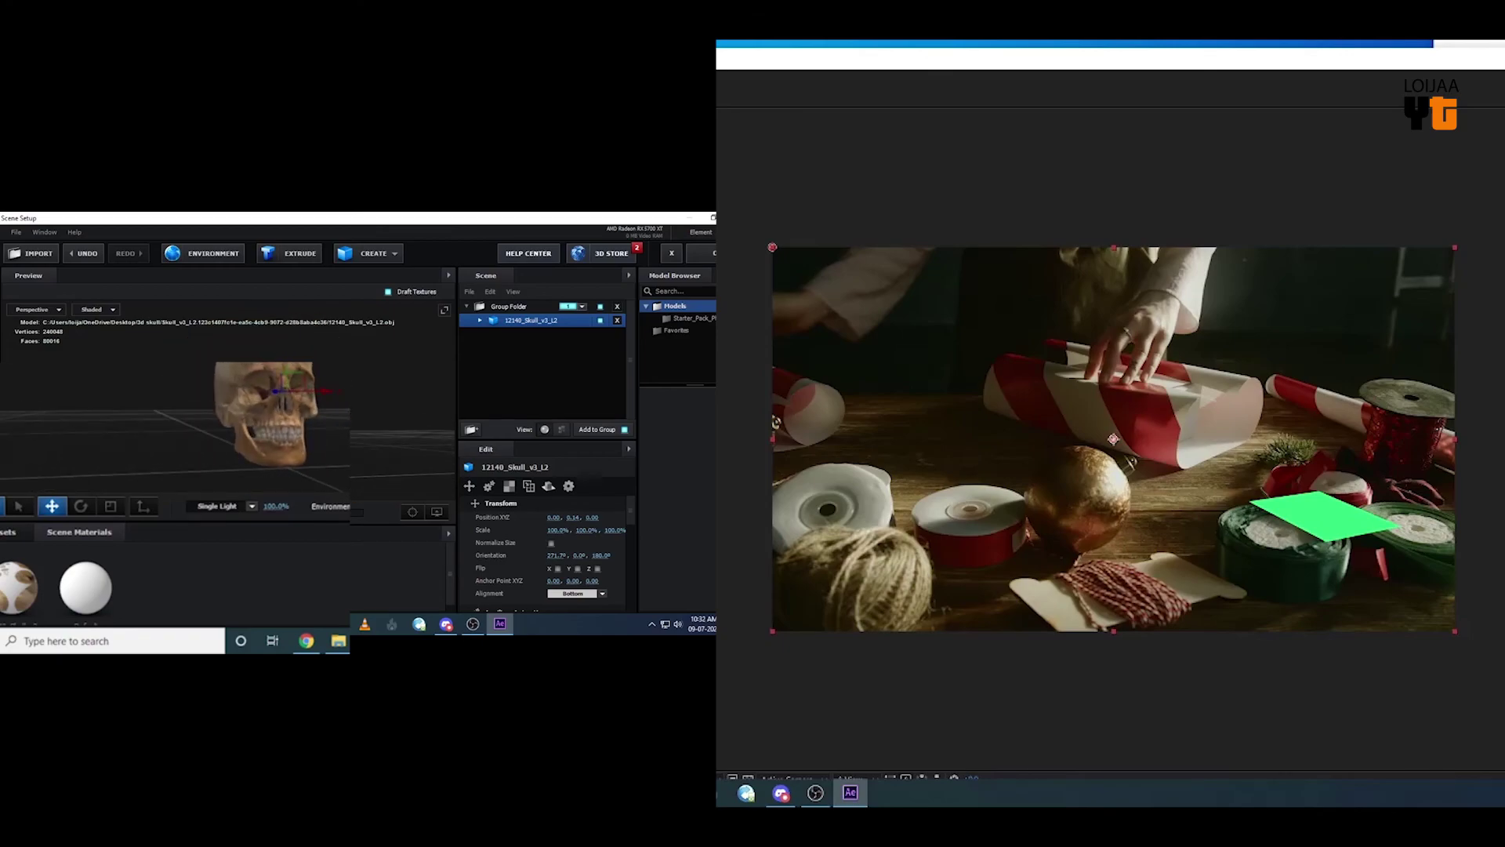
right_click(615, 323)
mouse_move(605, 355)
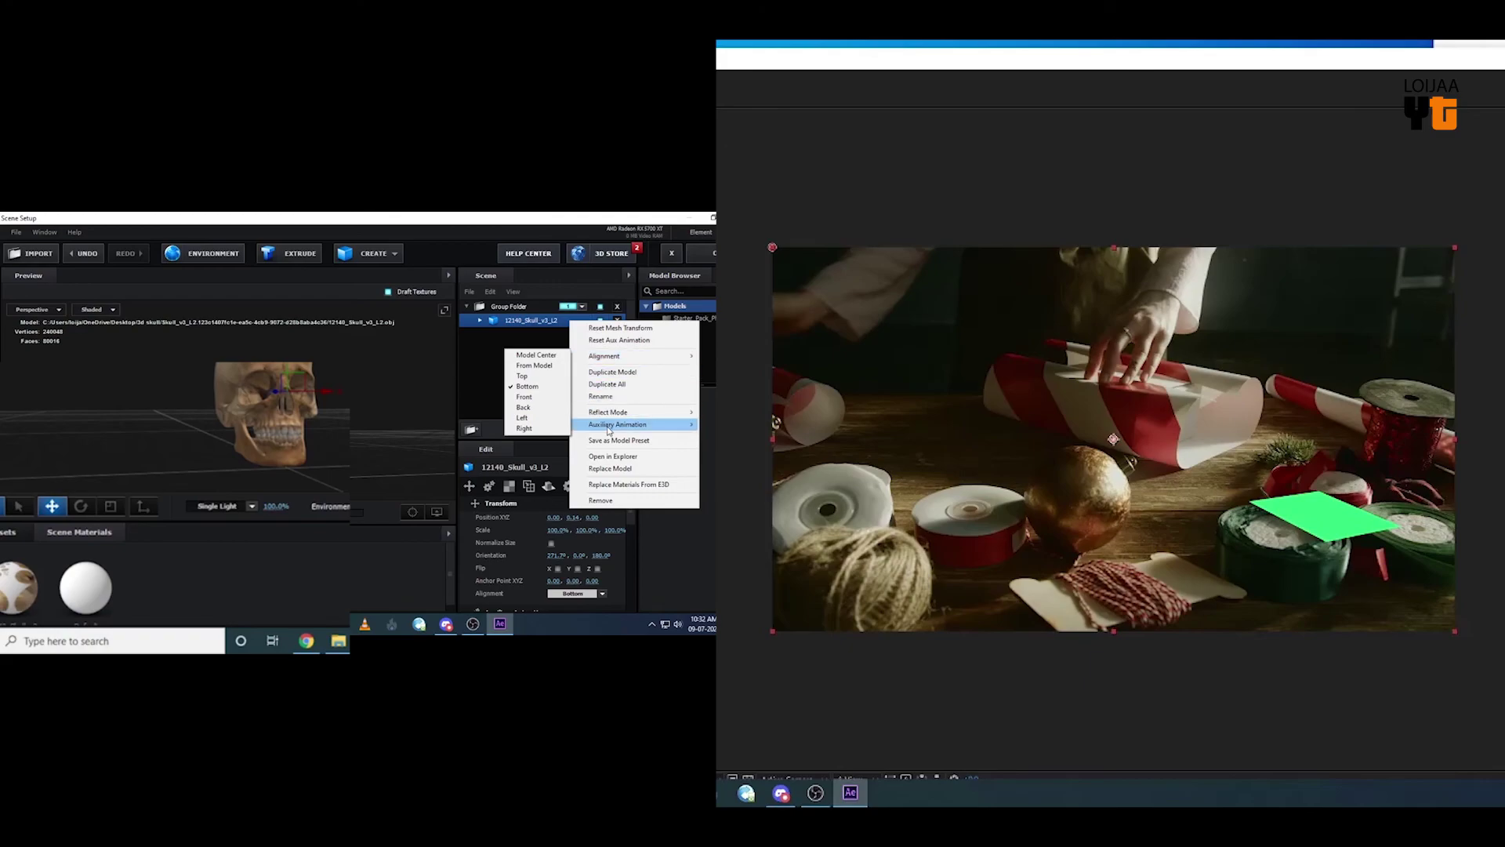
click(525, 439)
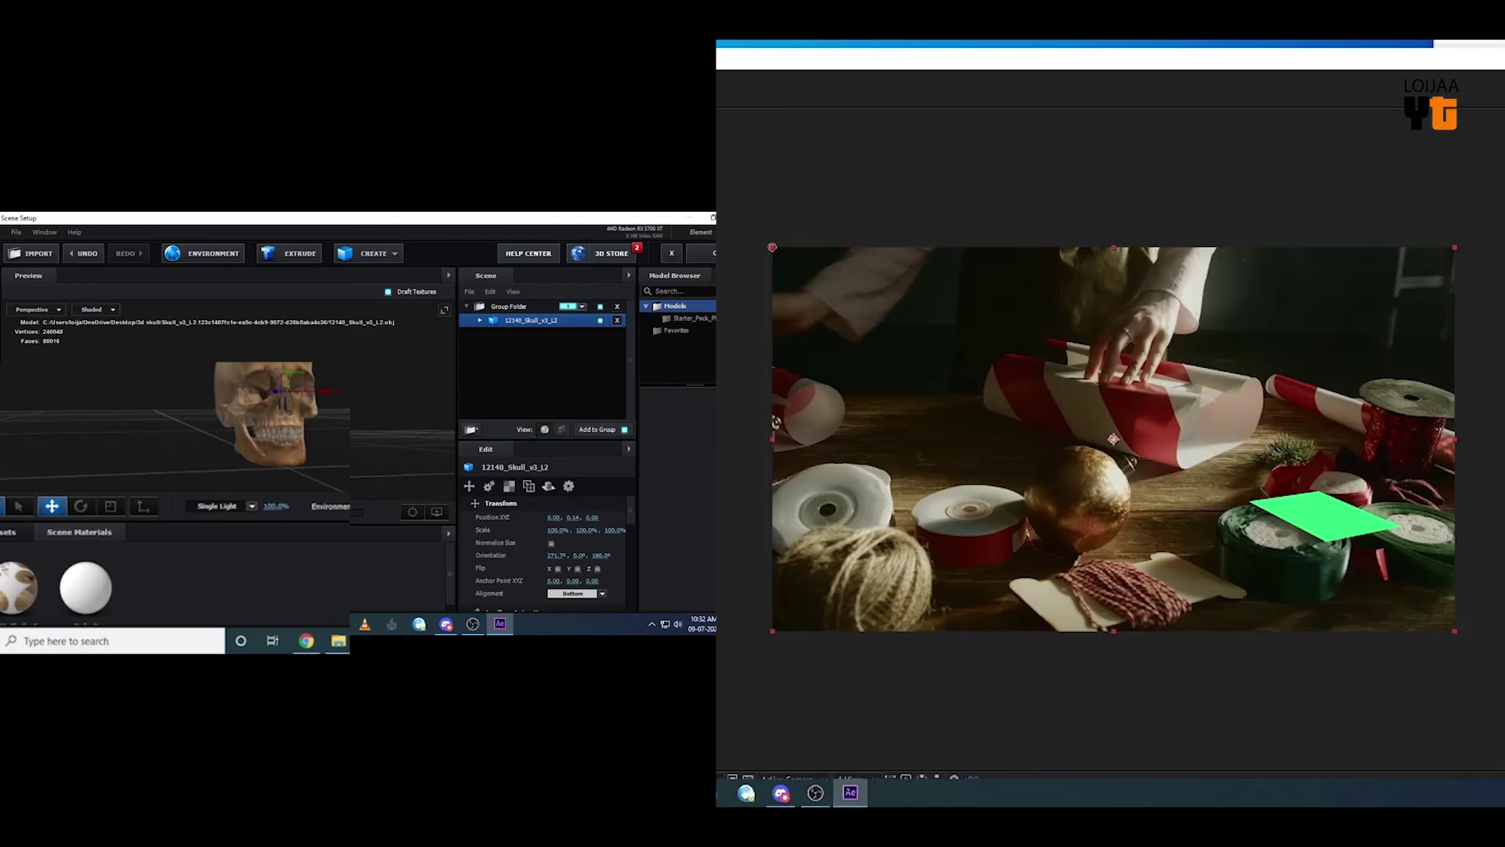
click(699, 254)
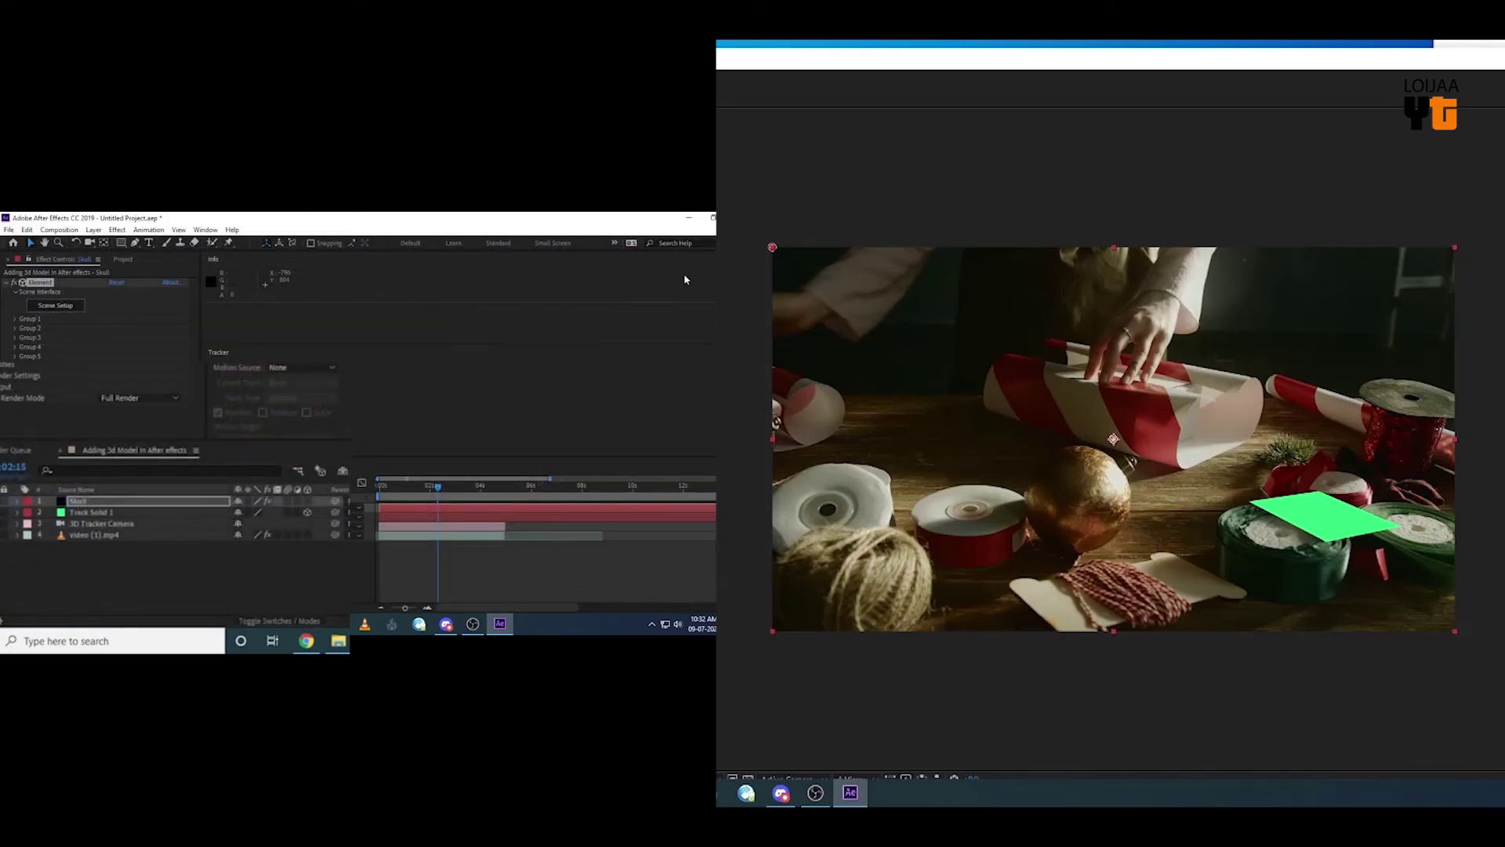
Scrub back through the footage to check the tiny skull, then reopen Element 3D Scene Setup
drag(450, 493, 403, 497)
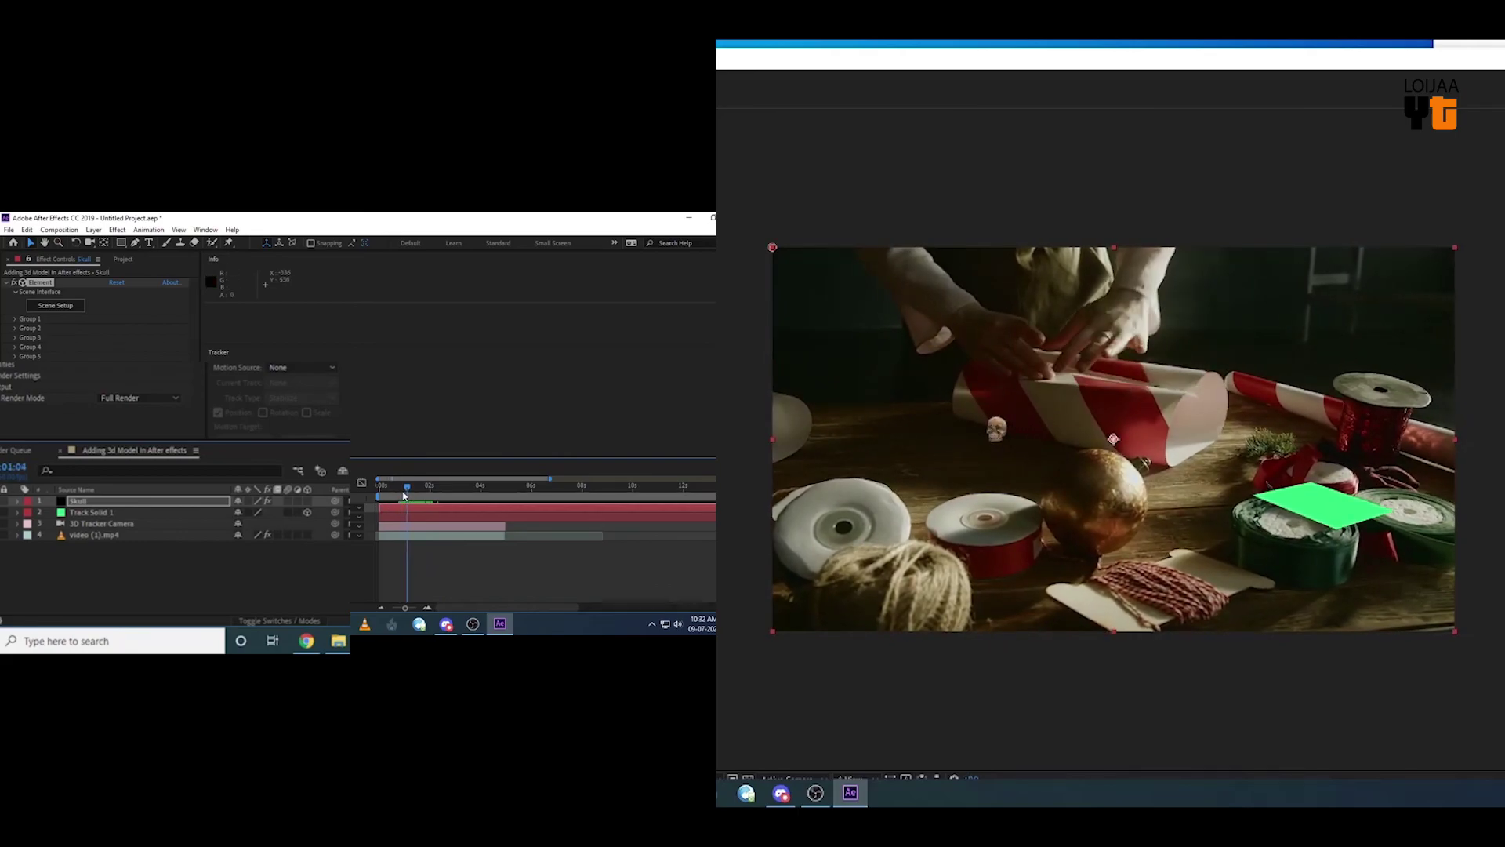
drag(404, 495, 391, 495)
click(56, 306)
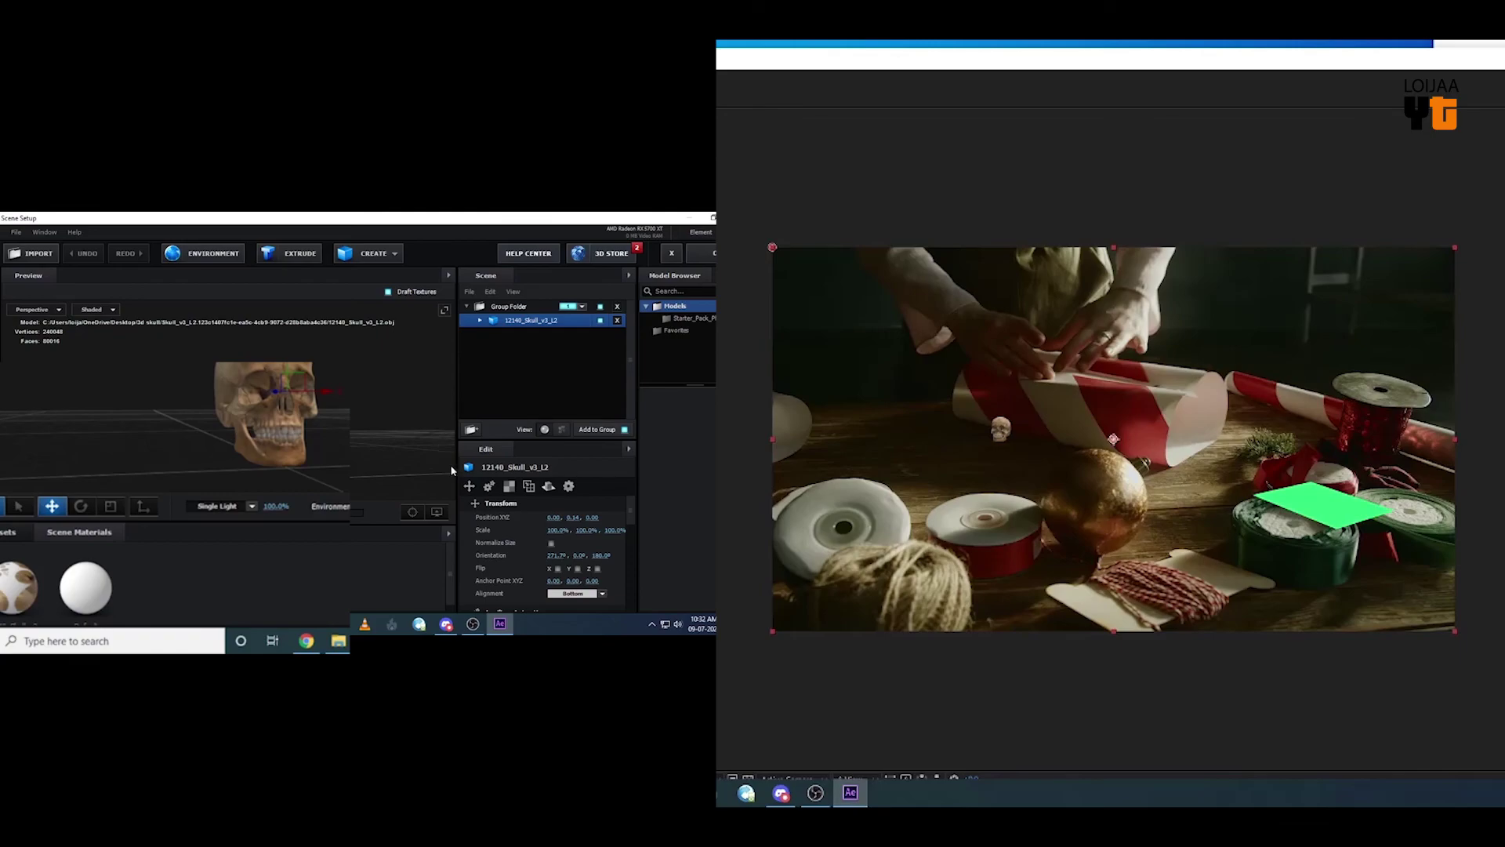
Raise the skull model's scale to about 169% in Scene Setup and apply the change
drag(556, 530, 585, 530)
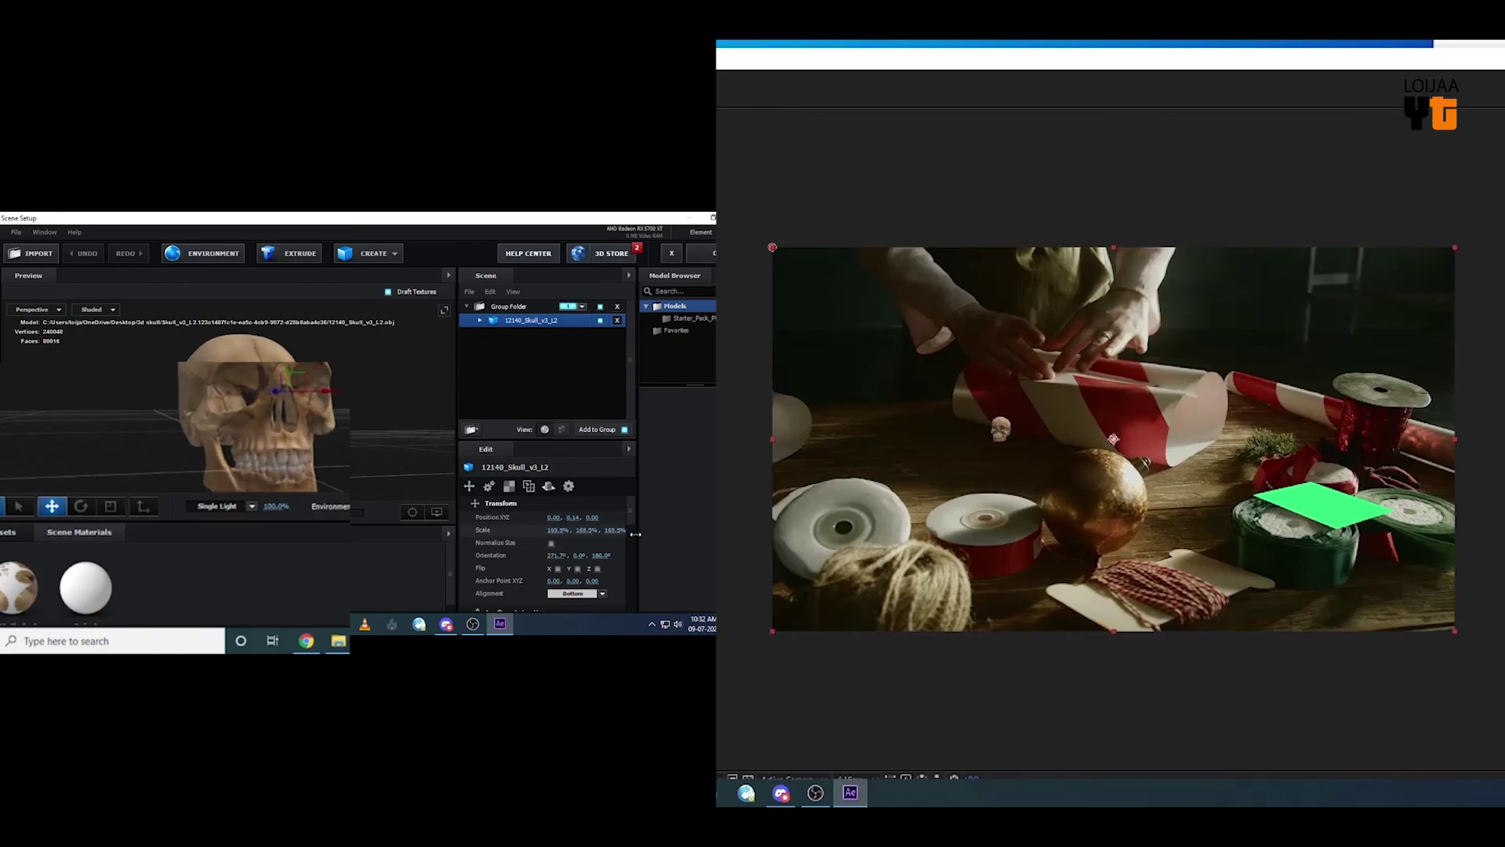
drag(294, 377, 264, 342)
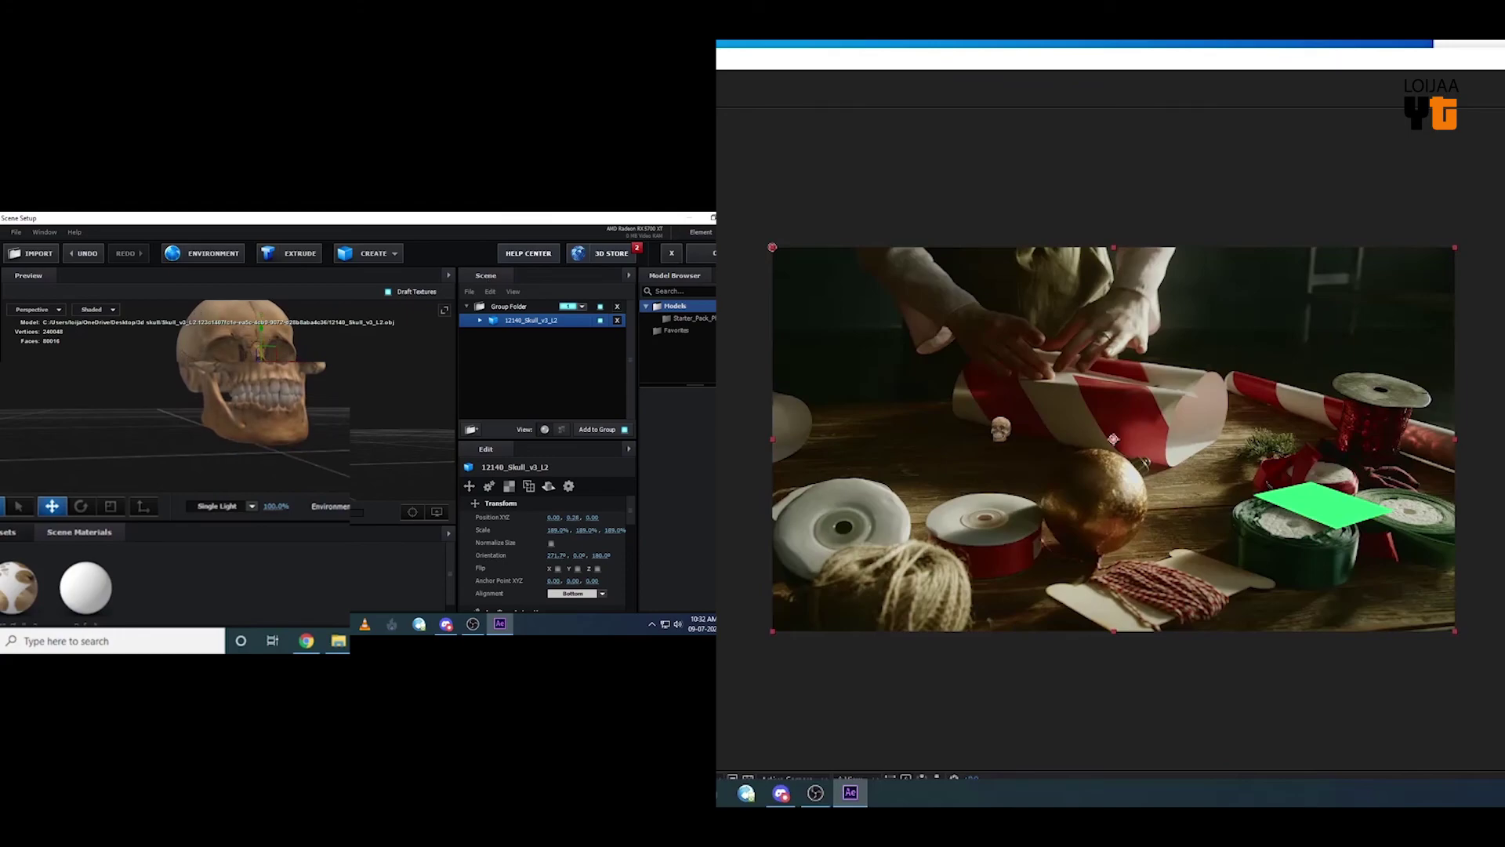
click(702, 255)
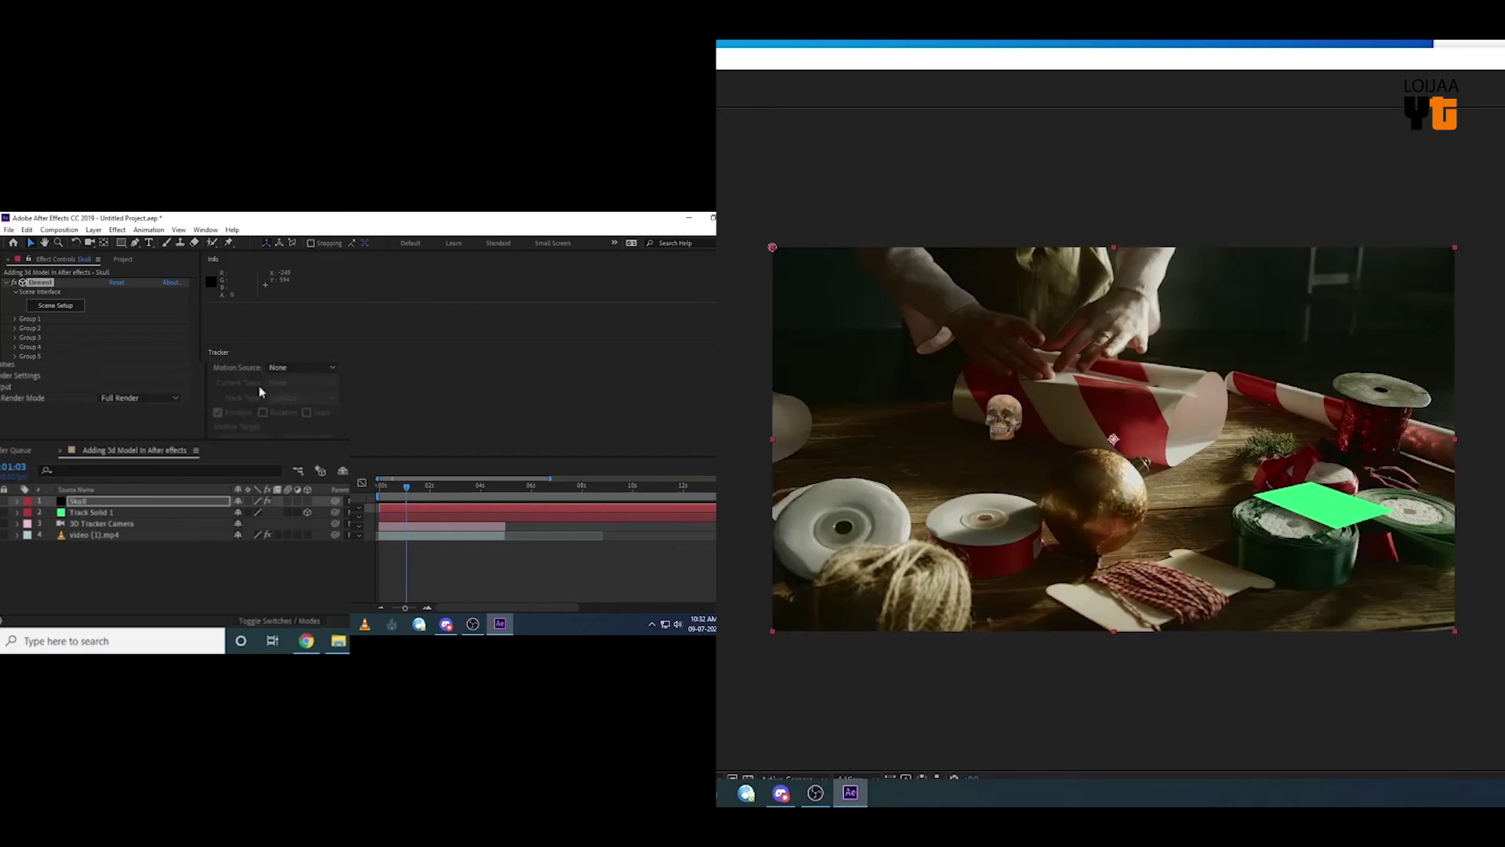
Expand the Element effect's Group 1, create its null, and select the new Group 1 Null layer
mouse_move(405, 485)
mouse_down()
mouse_move(428, 487)
mouse_move(377, 490)
mouse_up()
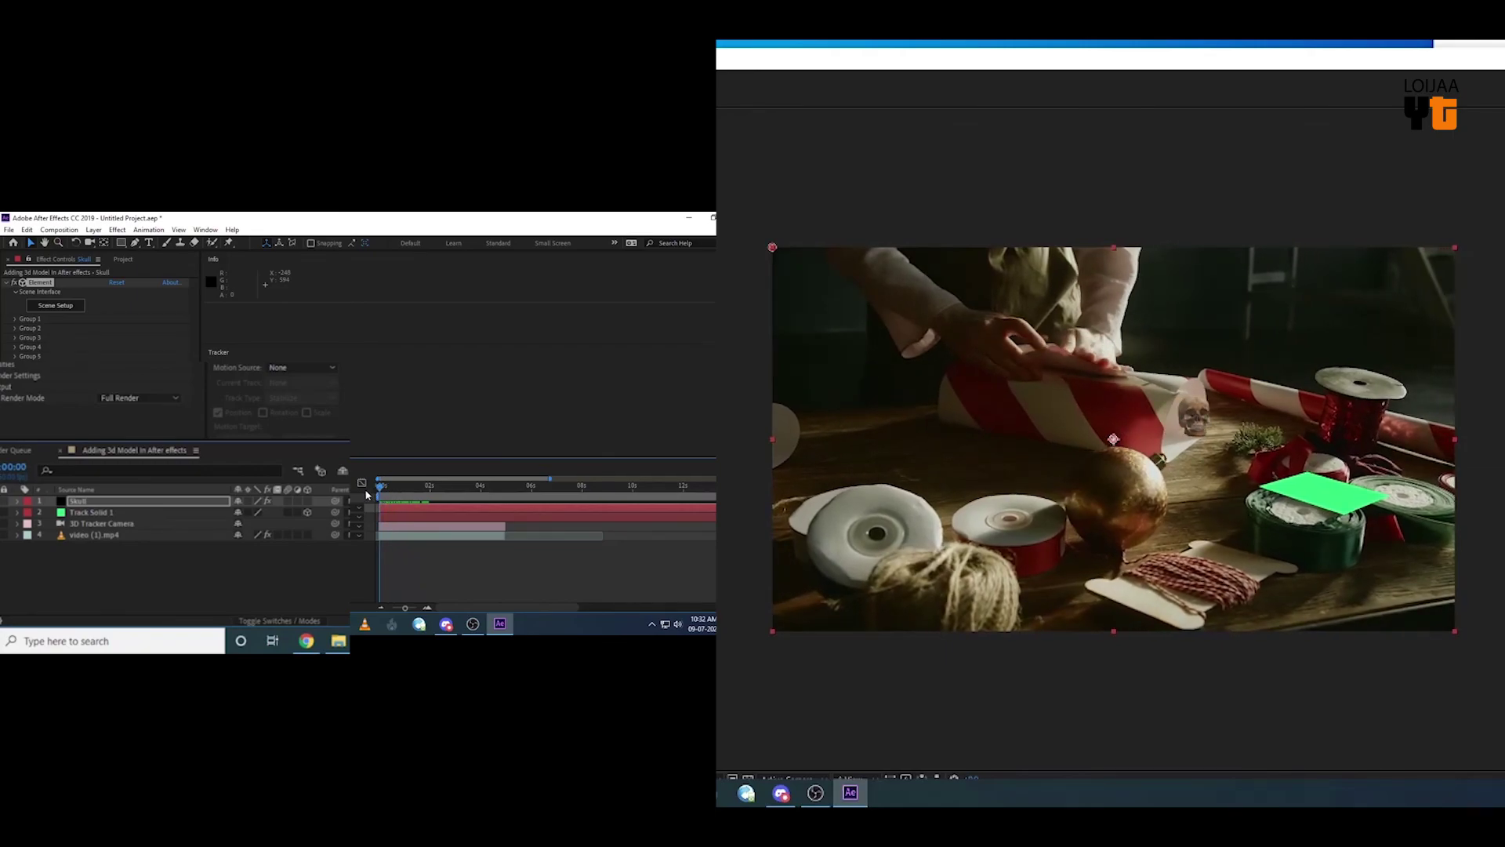
drag(380, 487, 393, 487)
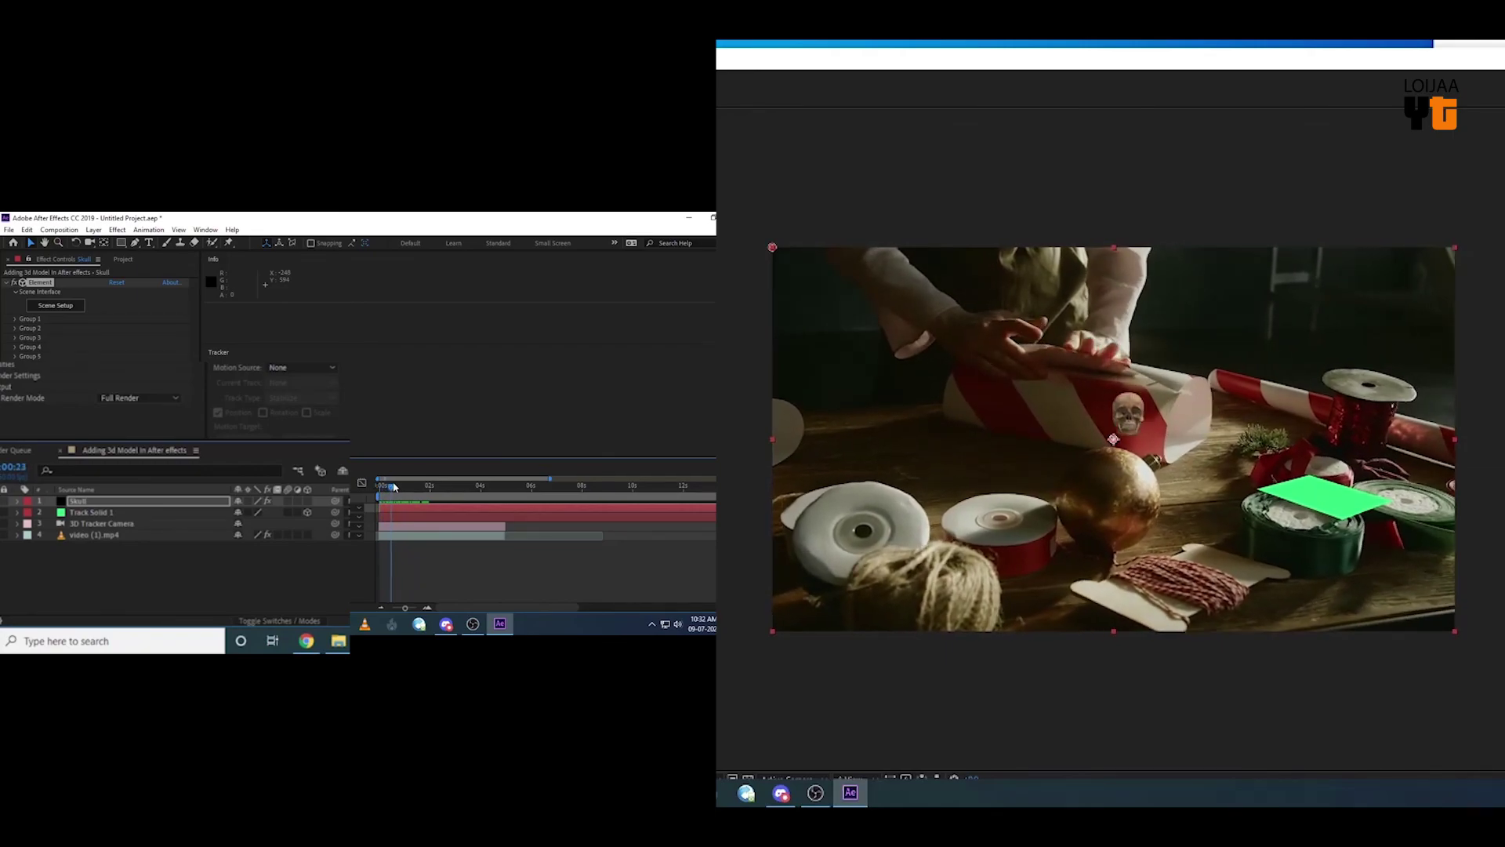
click(15, 320)
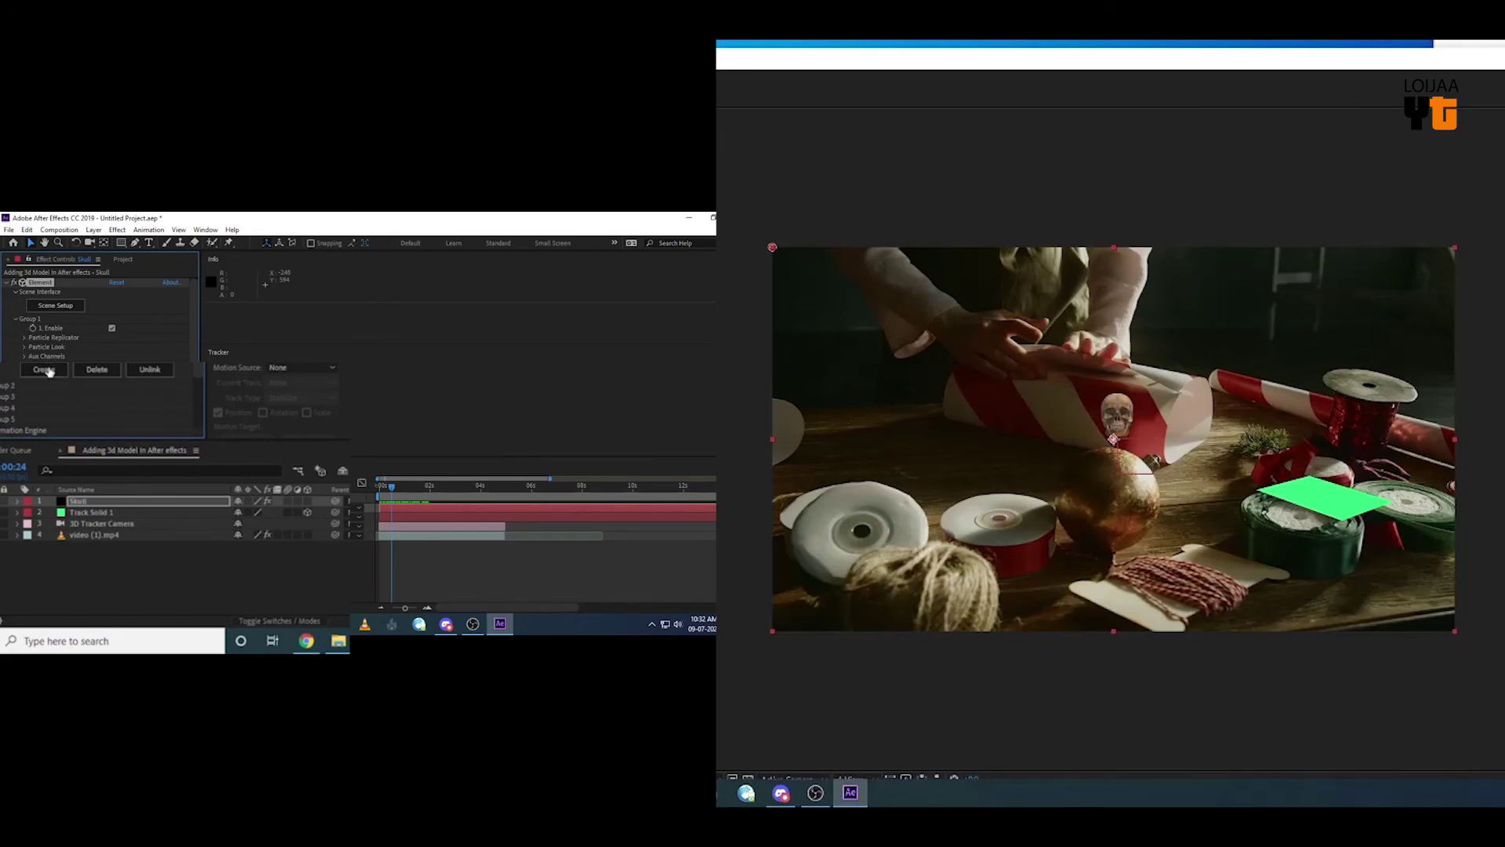
click(45, 369)
click(101, 500)
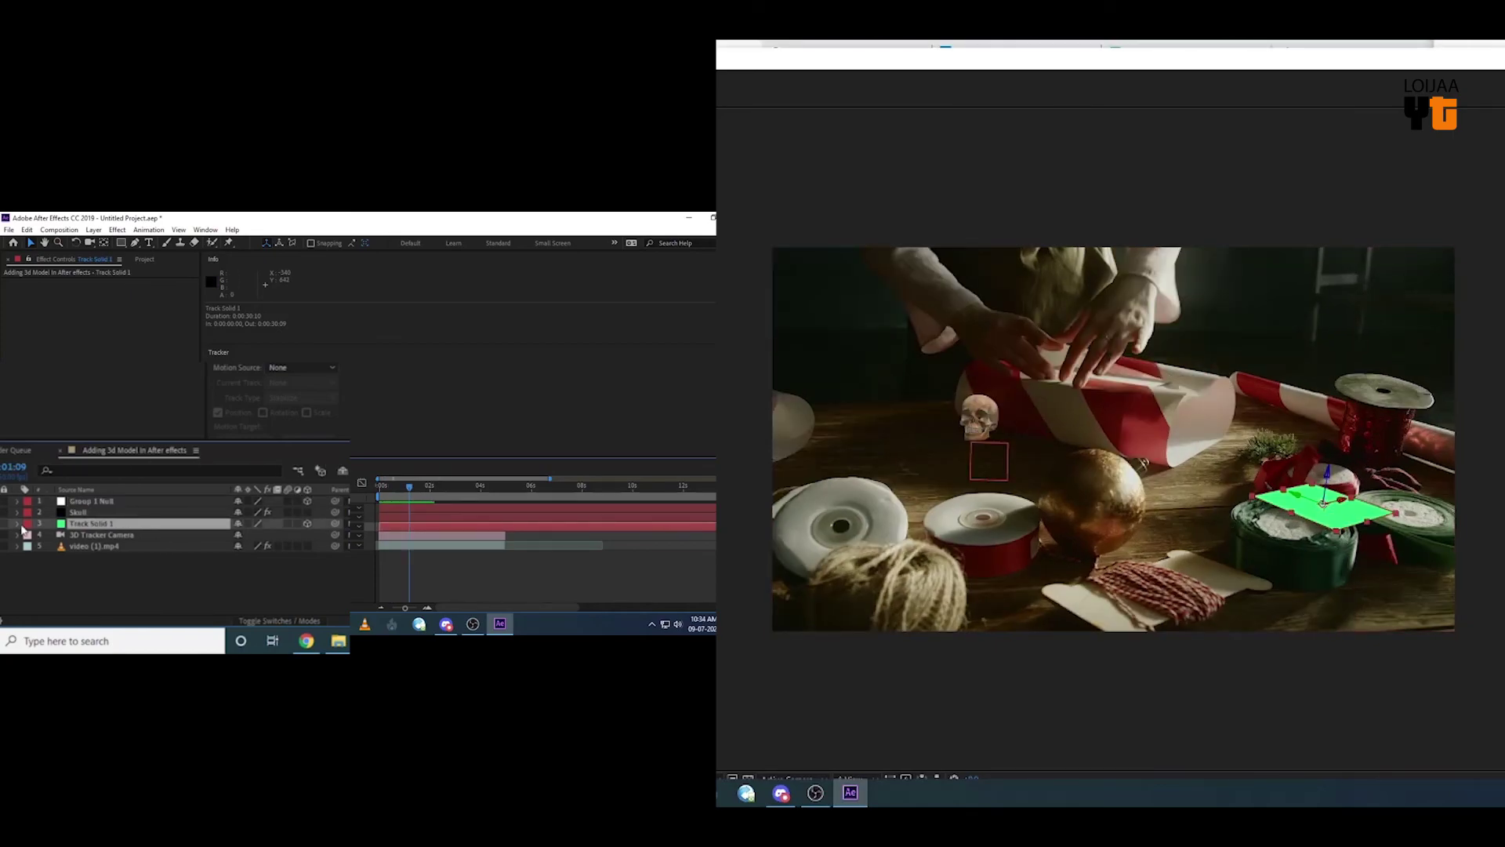
Copy the Position value from Track Solid 1's Transform properties
click(26, 523)
click(30, 539)
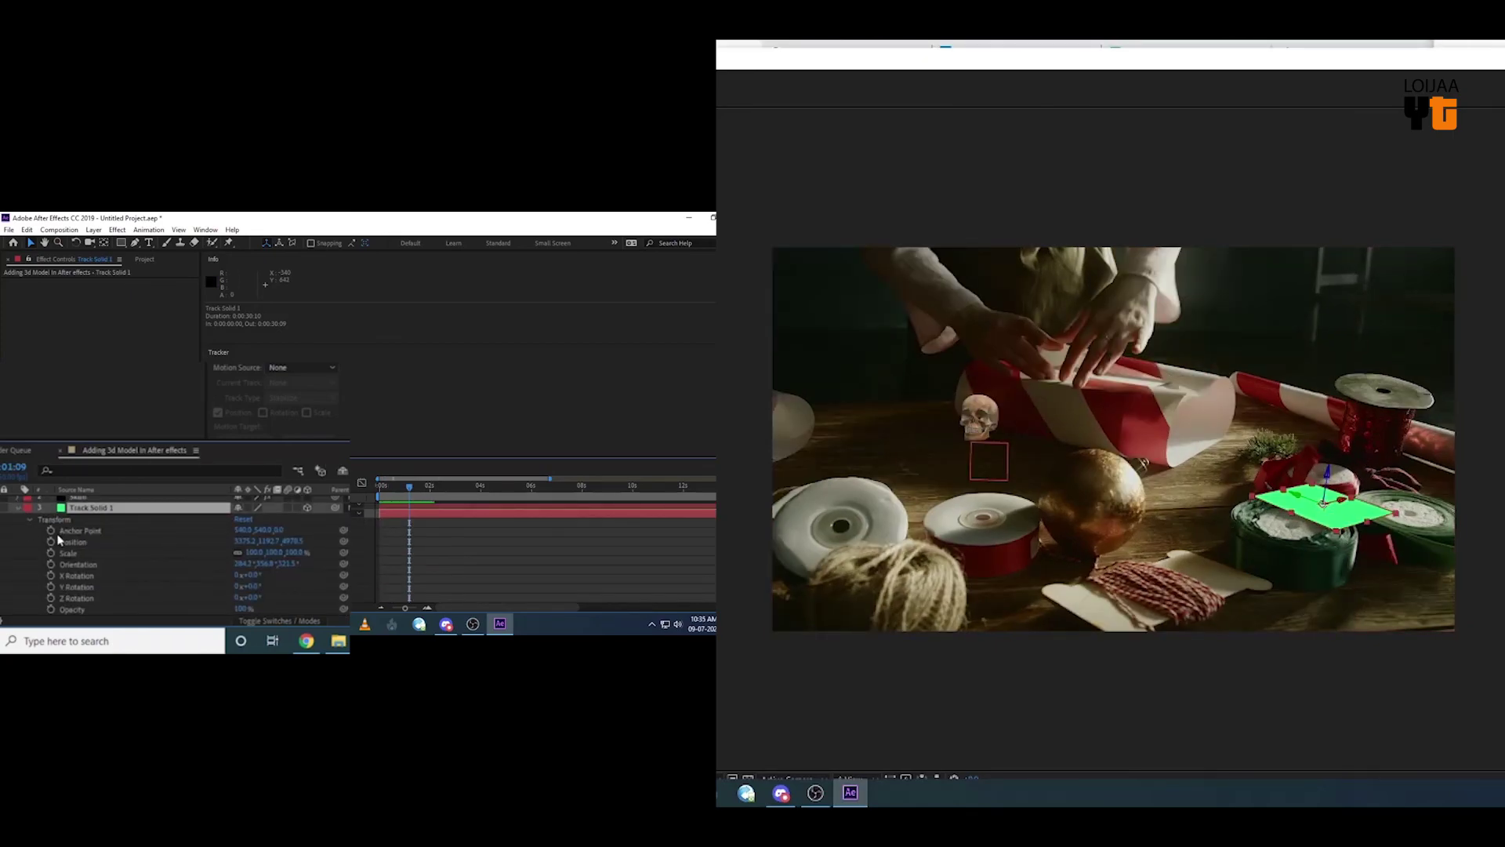
click(89, 541)
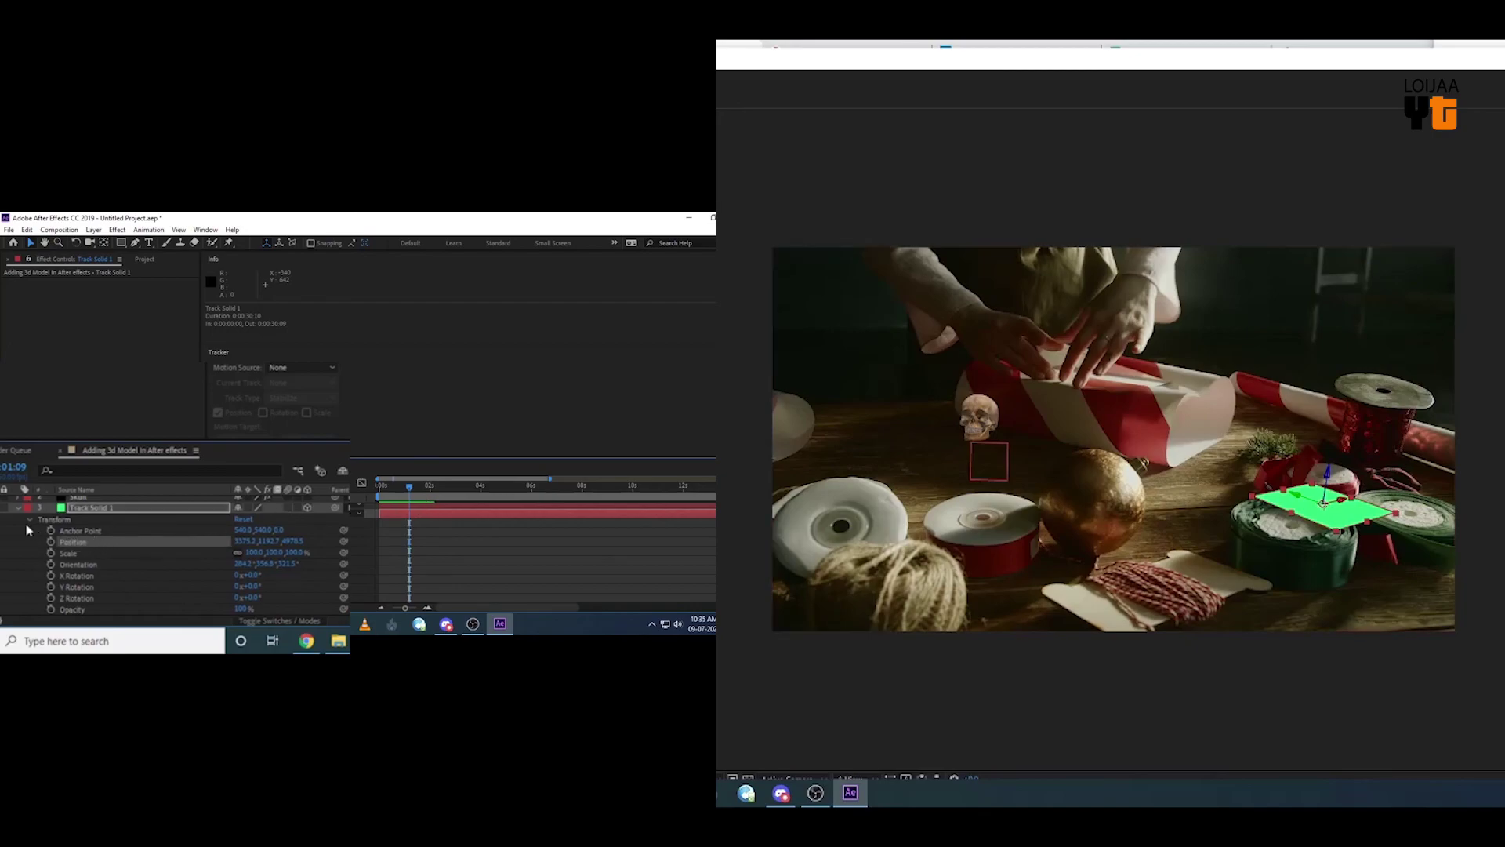
click(27, 230)
click(47, 290)
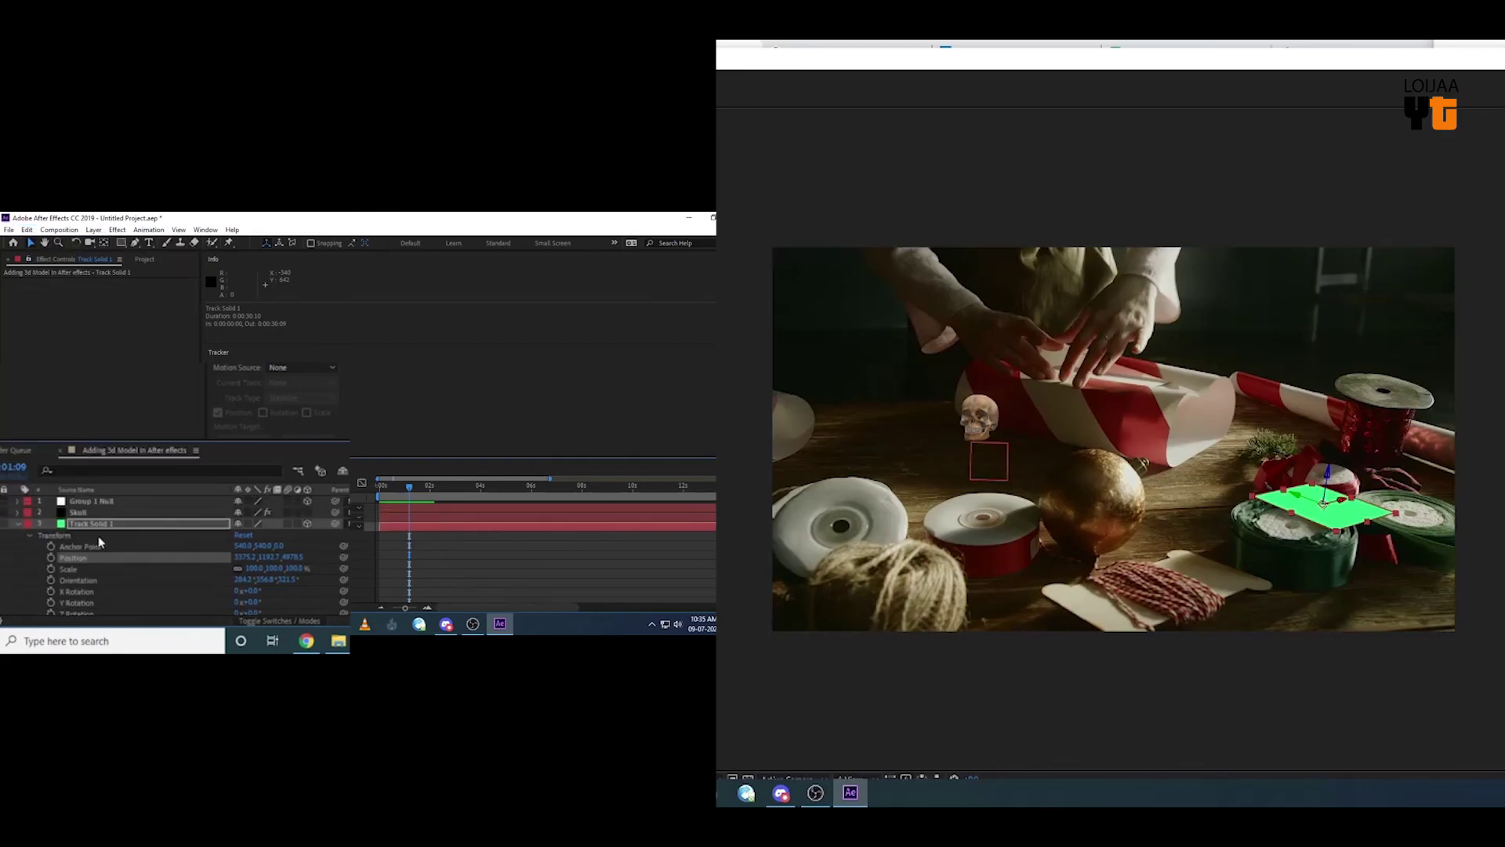
Paste the copied position into Group 1 Null's Position property
click(94, 501)
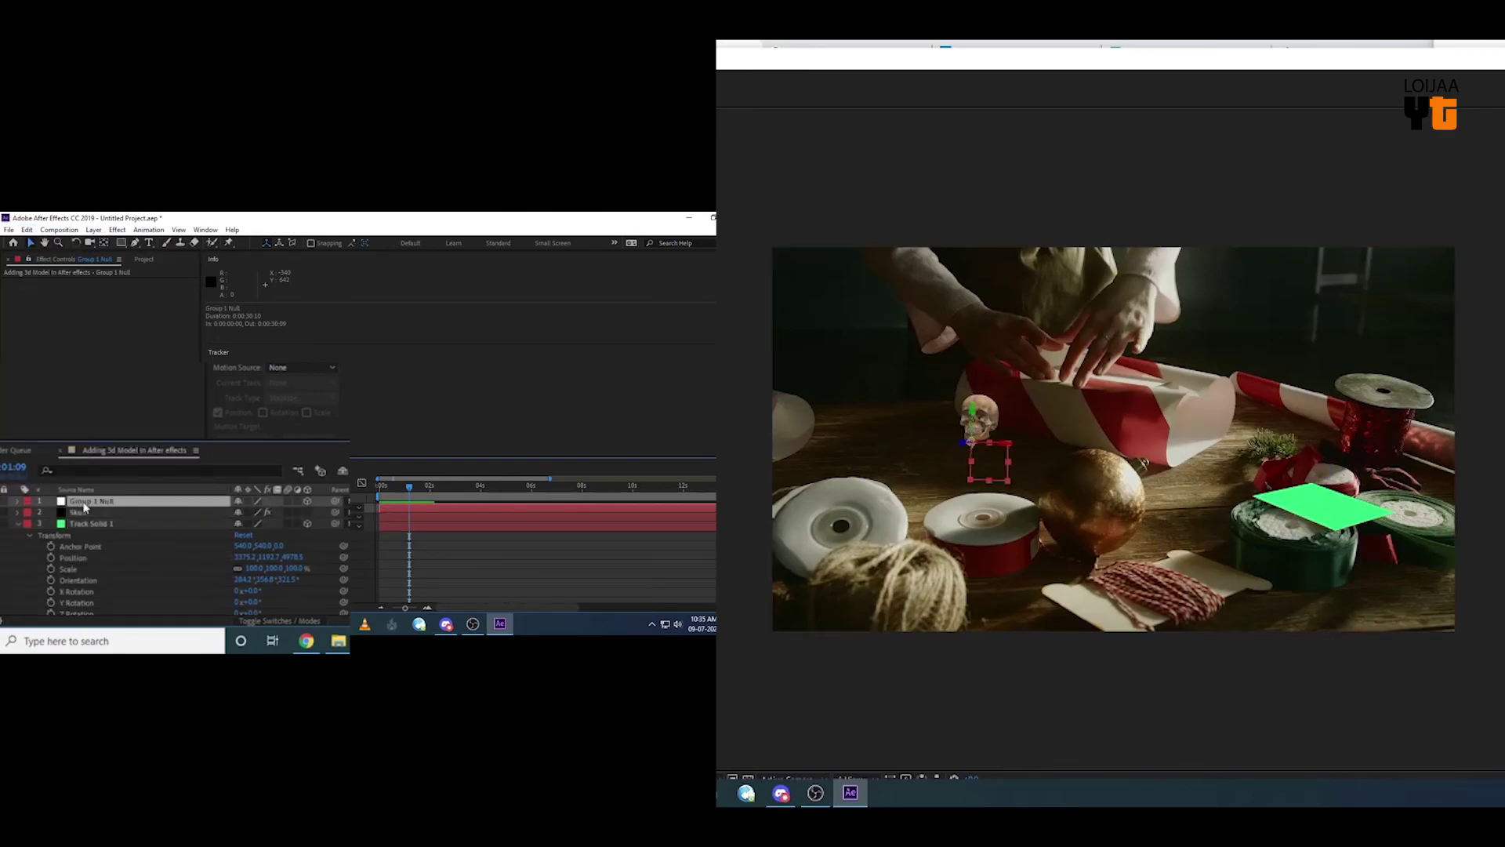
click(28, 501)
click(30, 511)
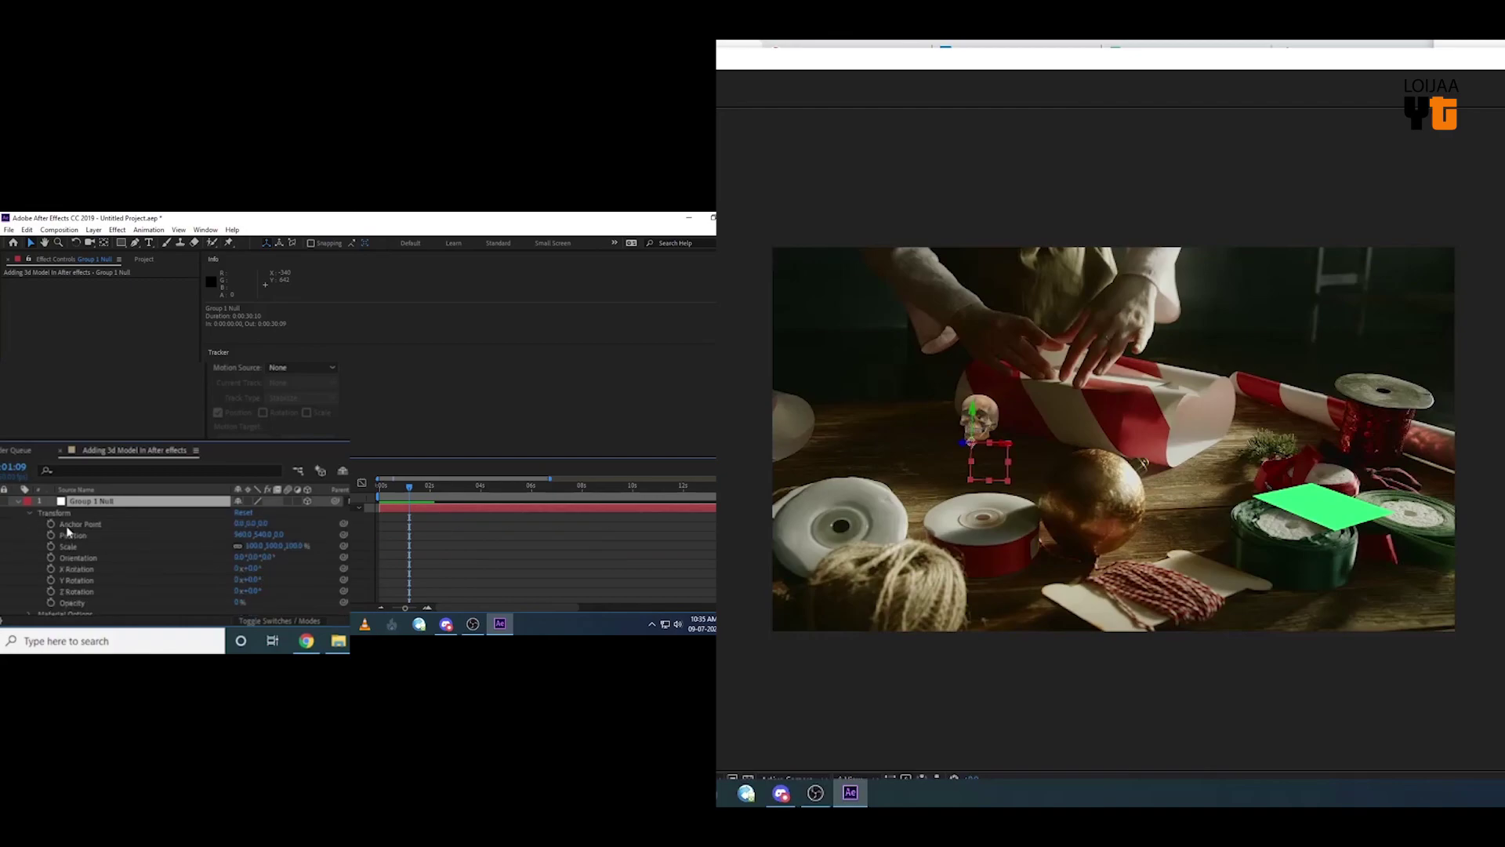
click(26, 230)
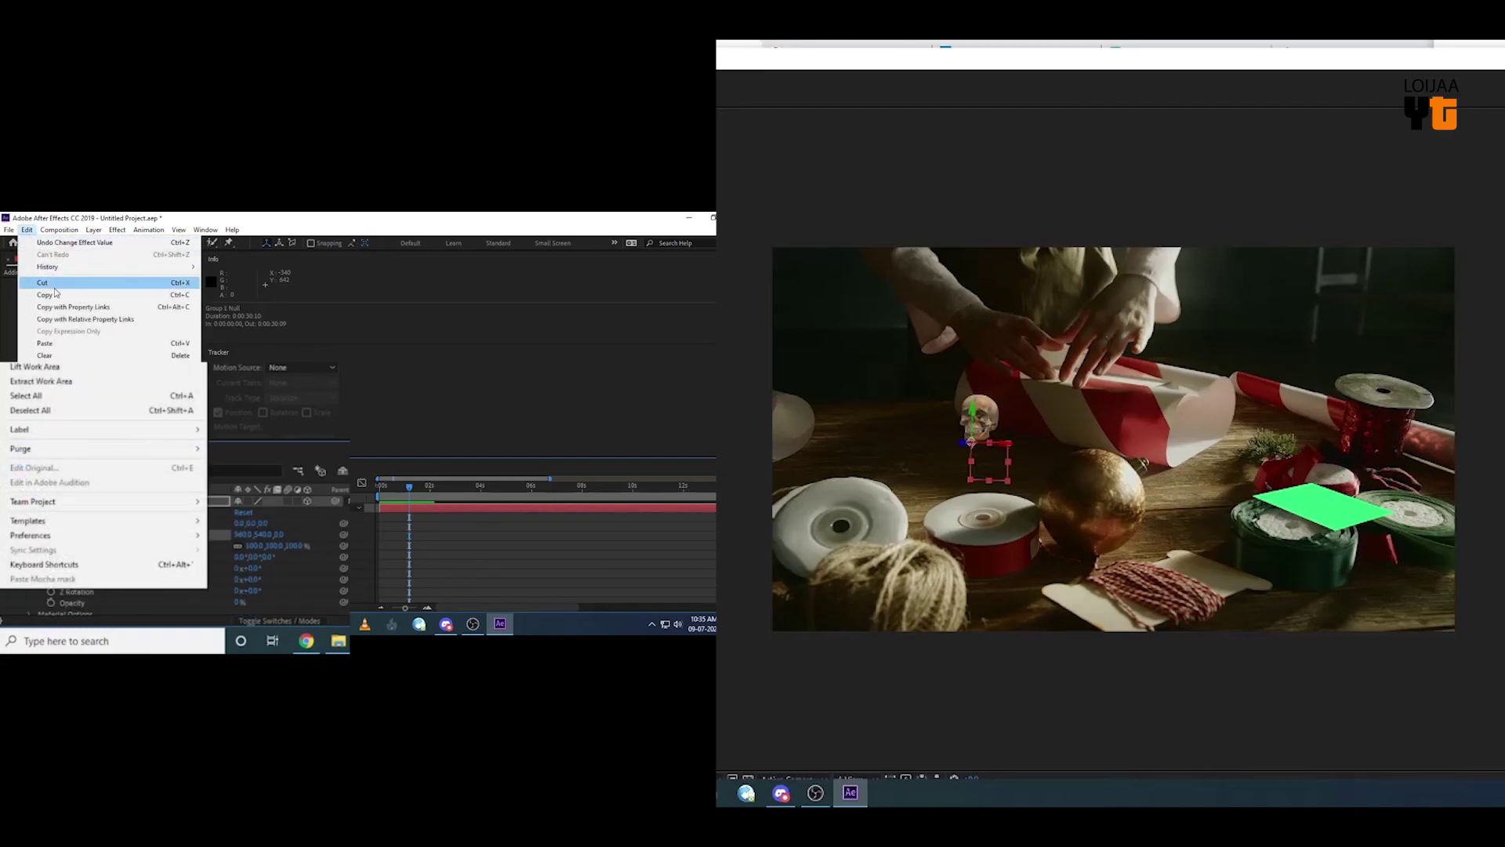
click(73, 344)
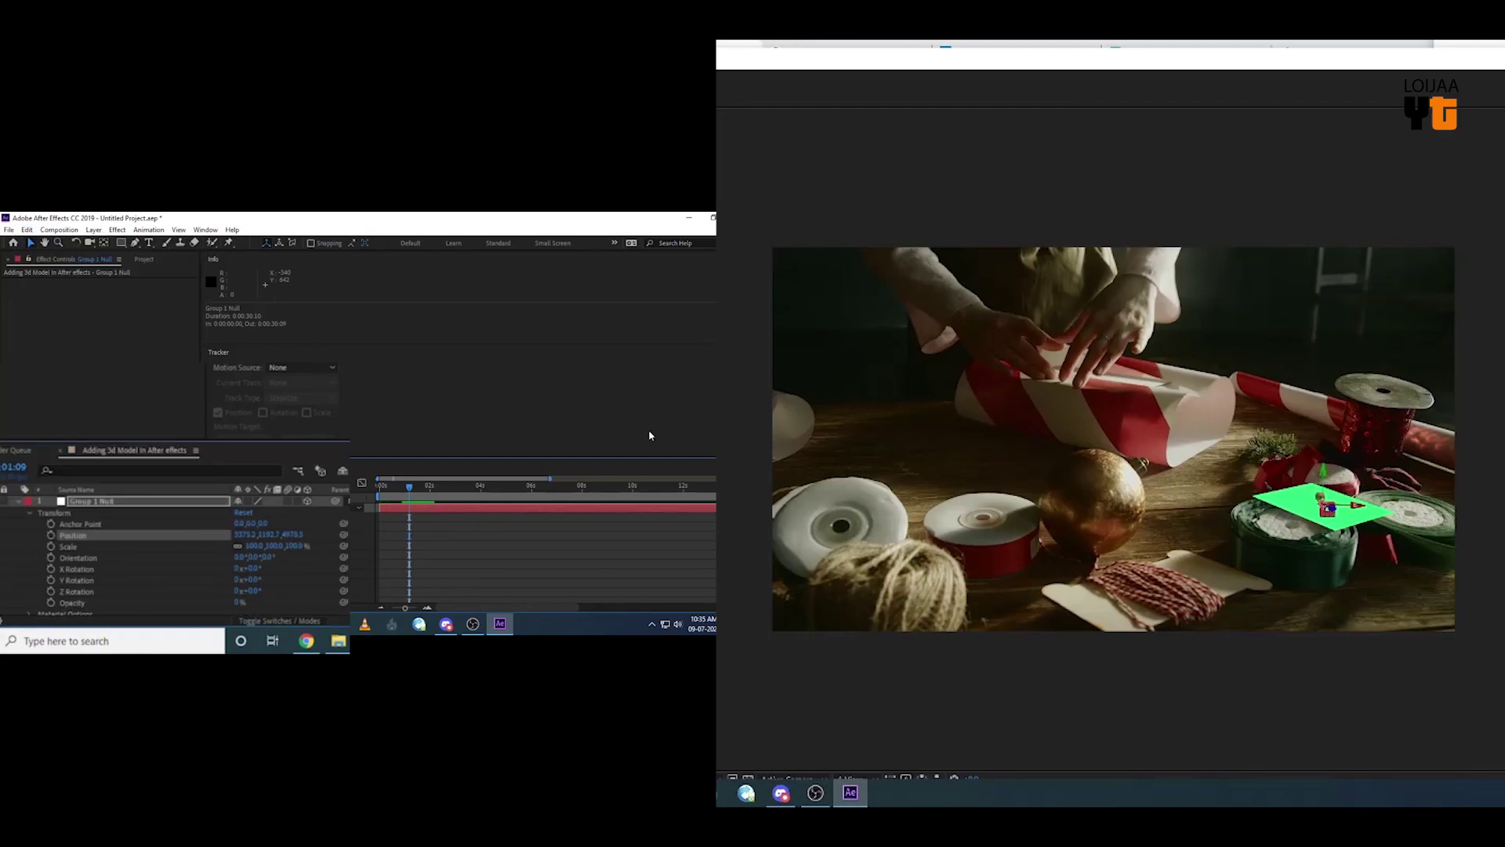
Scrub the clip to confirm the skull stays on the tracked table, then select the Skull layer
drag(419, 489, 465, 487)
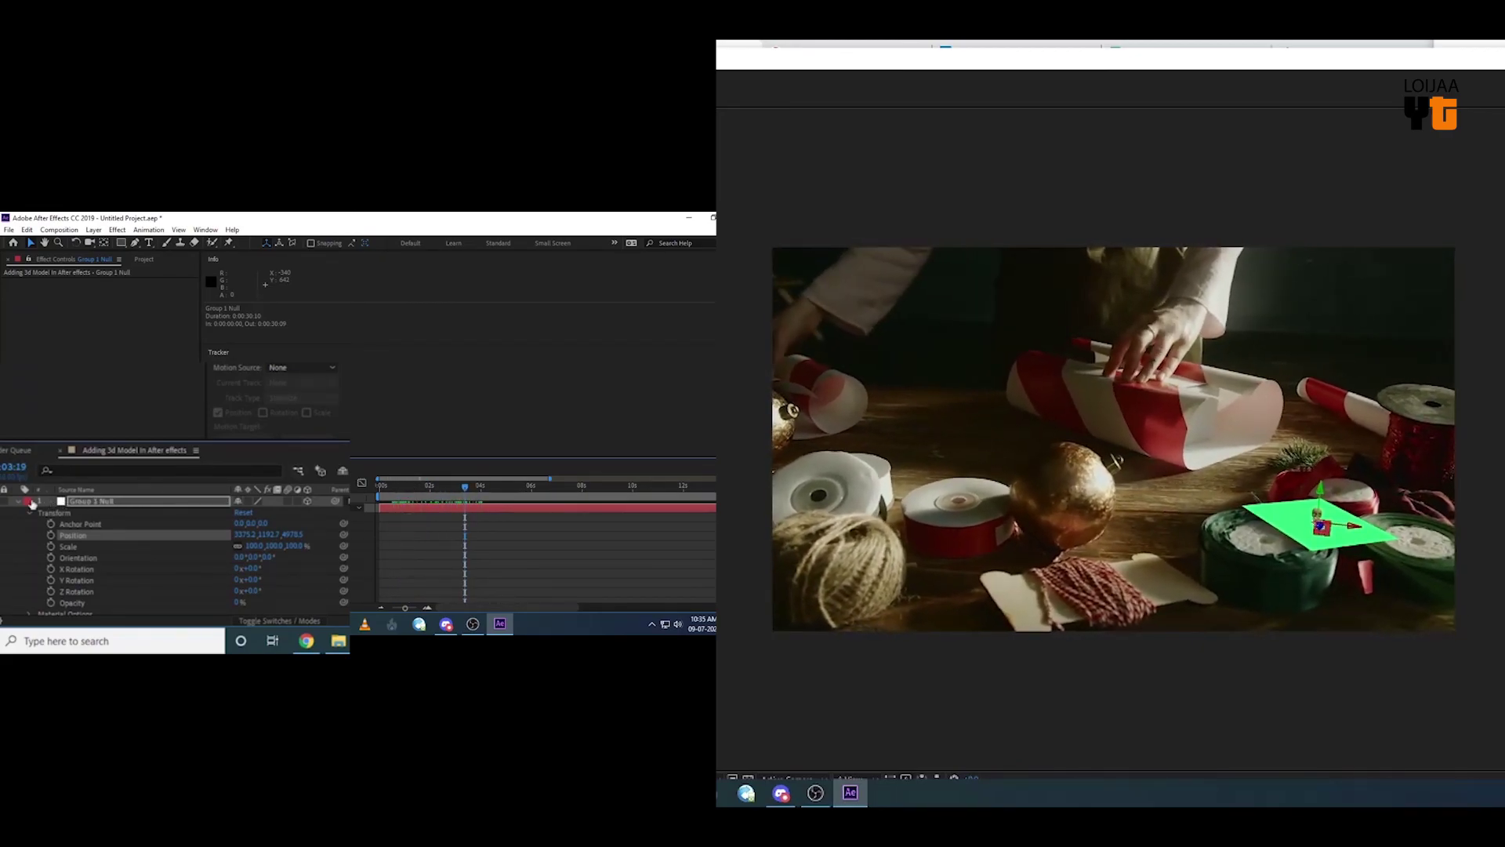
click(21, 504)
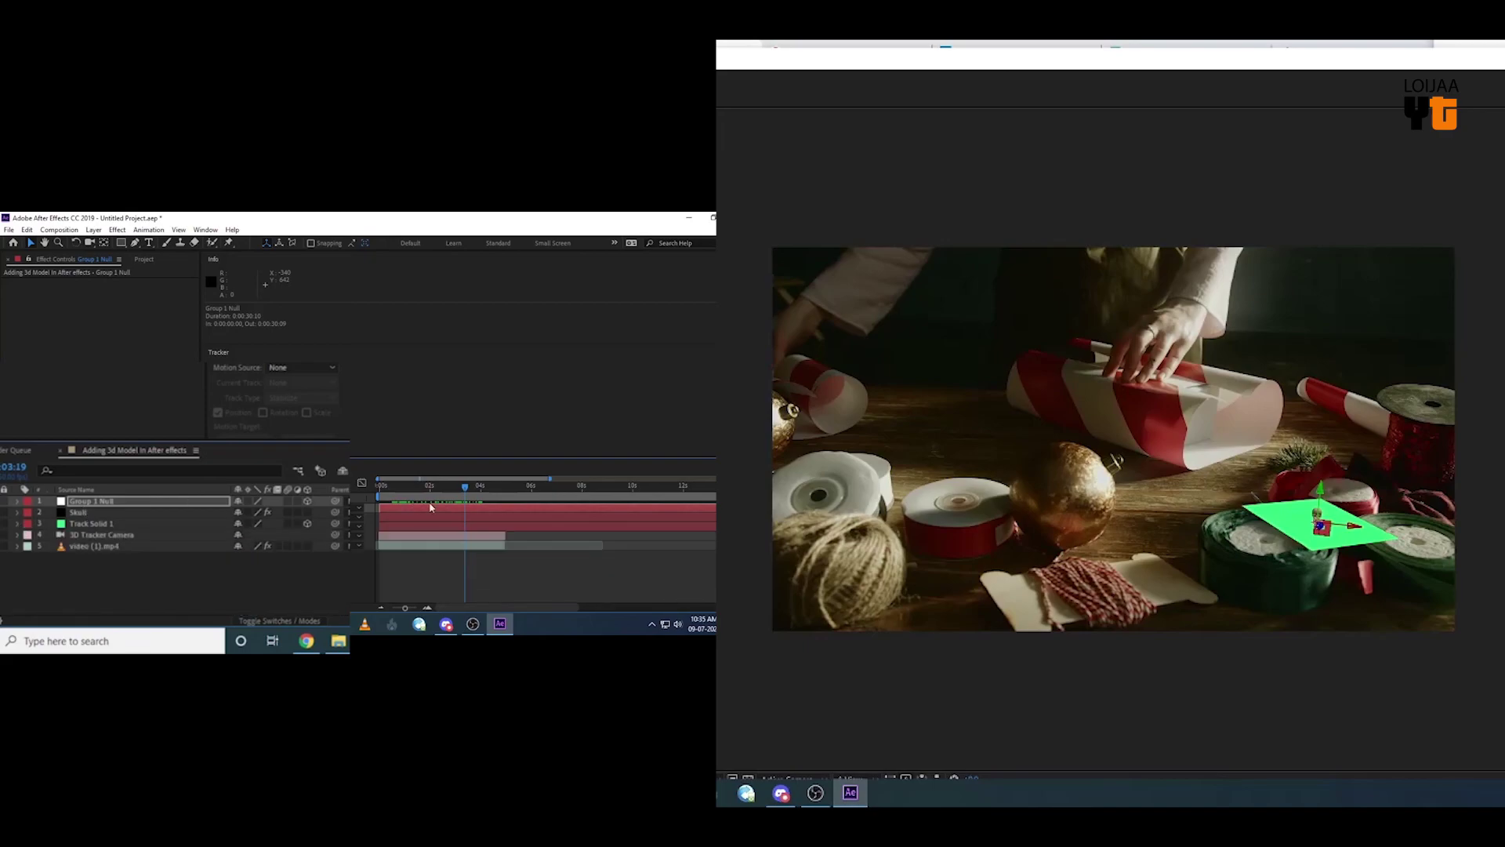
mouse_move(467, 487)
mouse_down()
mouse_move(422, 502)
mouse_move(461, 499)
mouse_up()
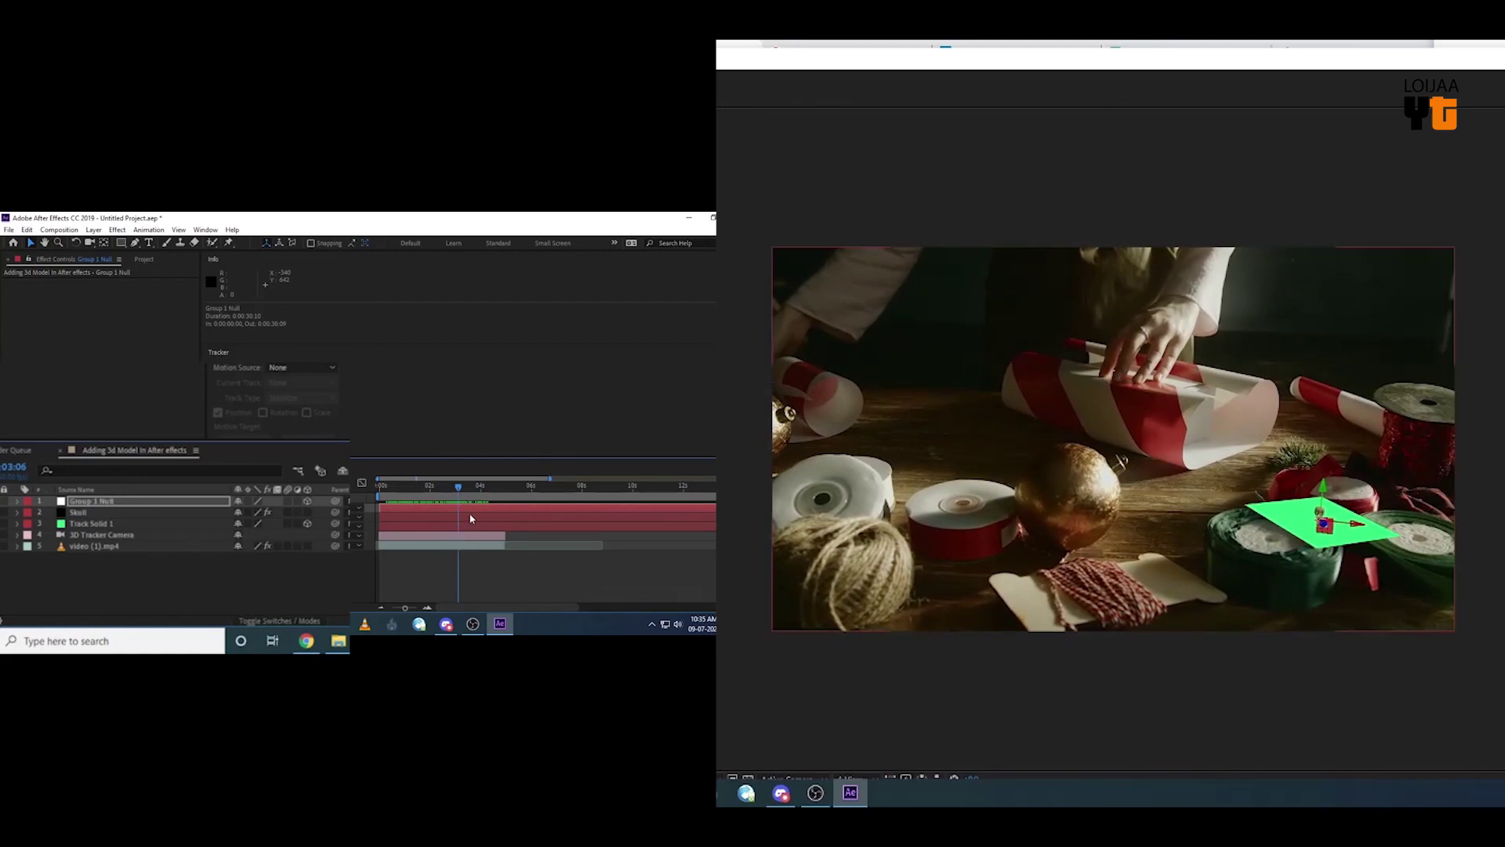
click(95, 512)
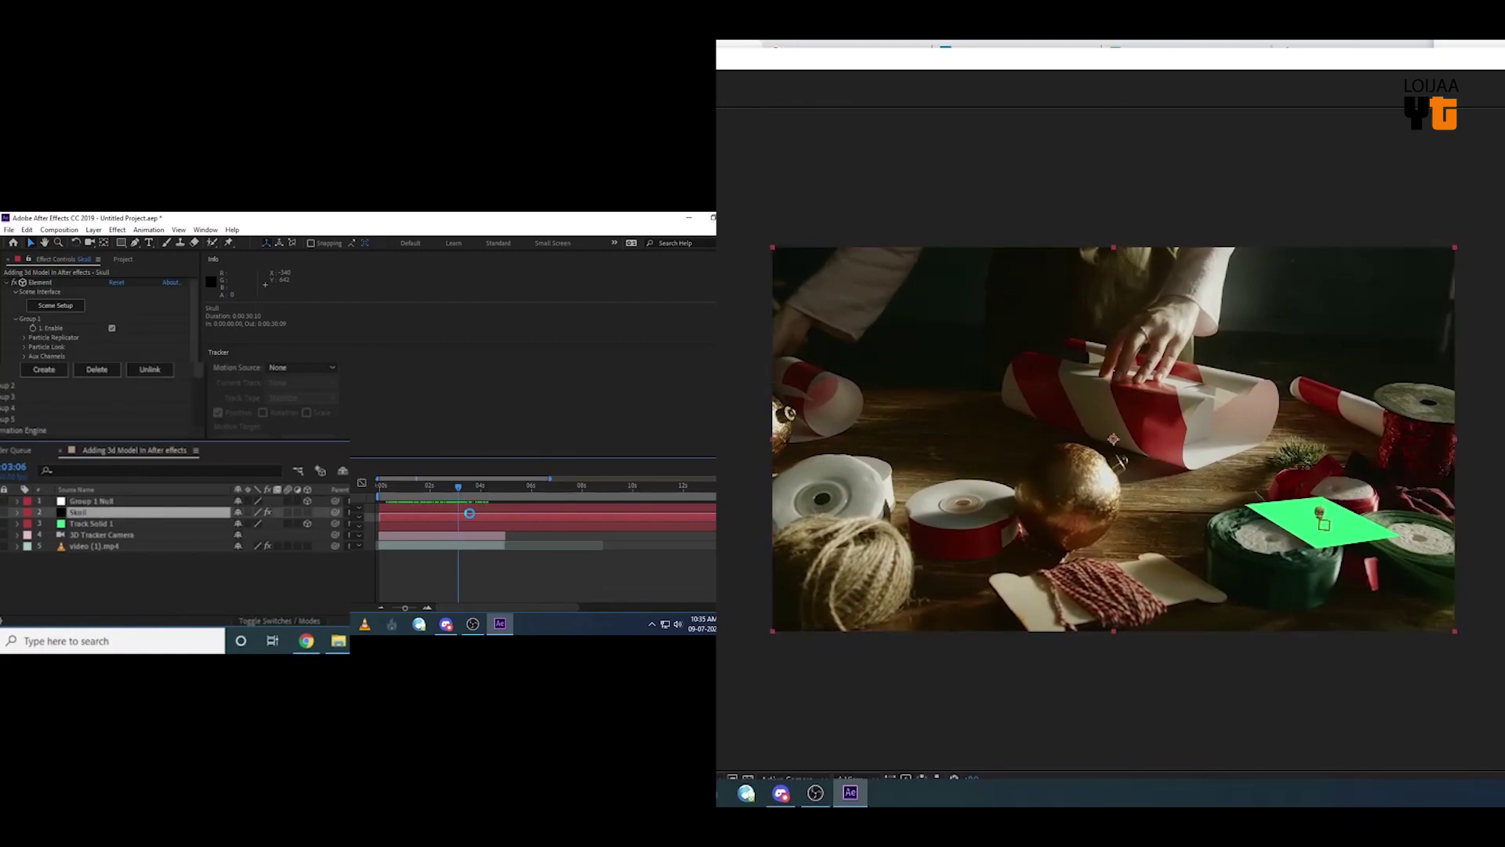
Scrub Group 1 Particle Look's Particle Size much larger, then play back to check the skull
click(24, 346)
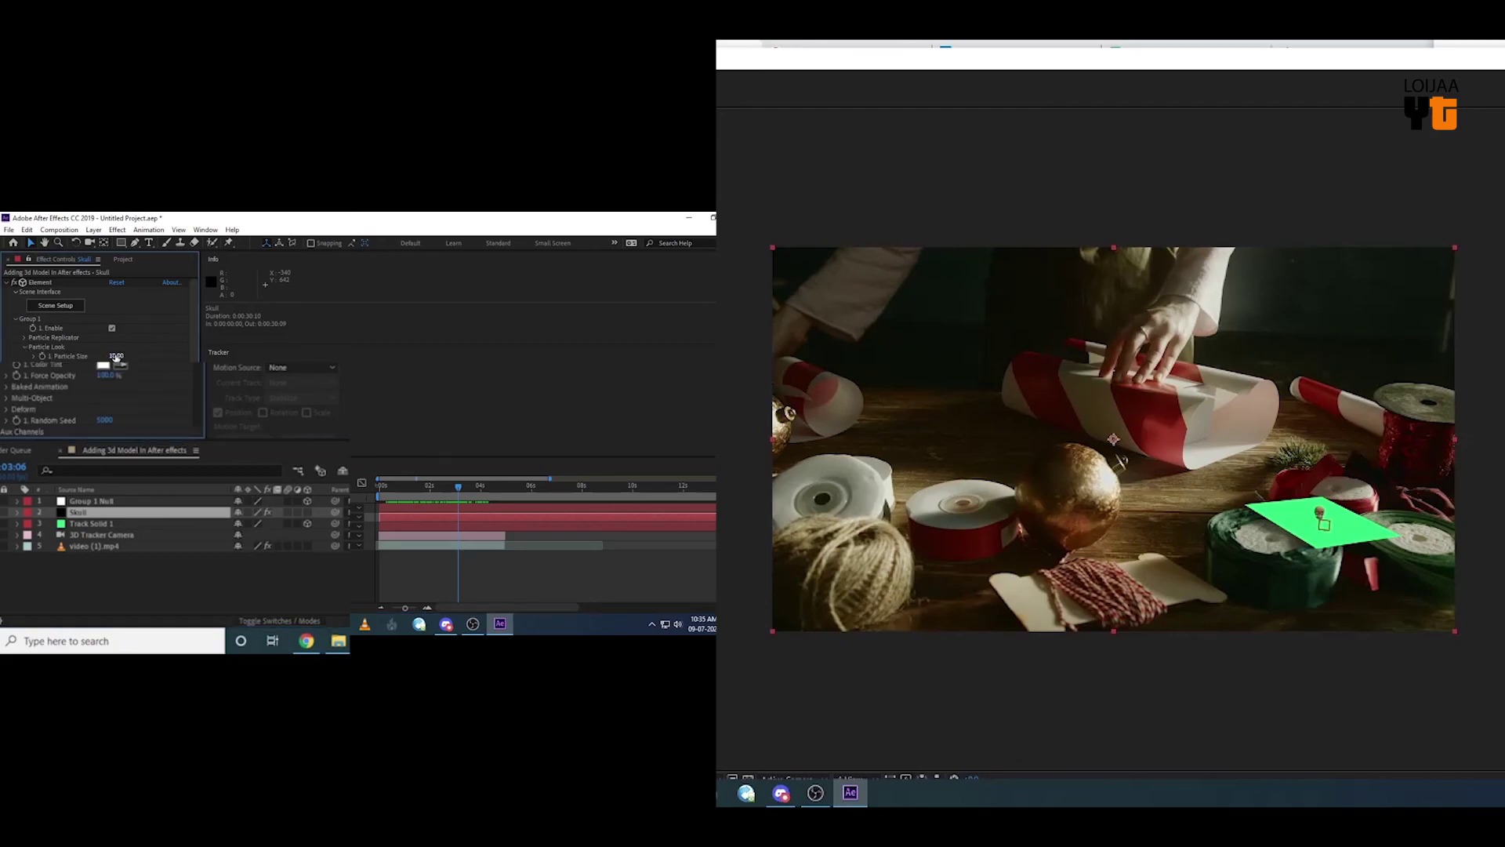
drag(117, 357, 344, 355)
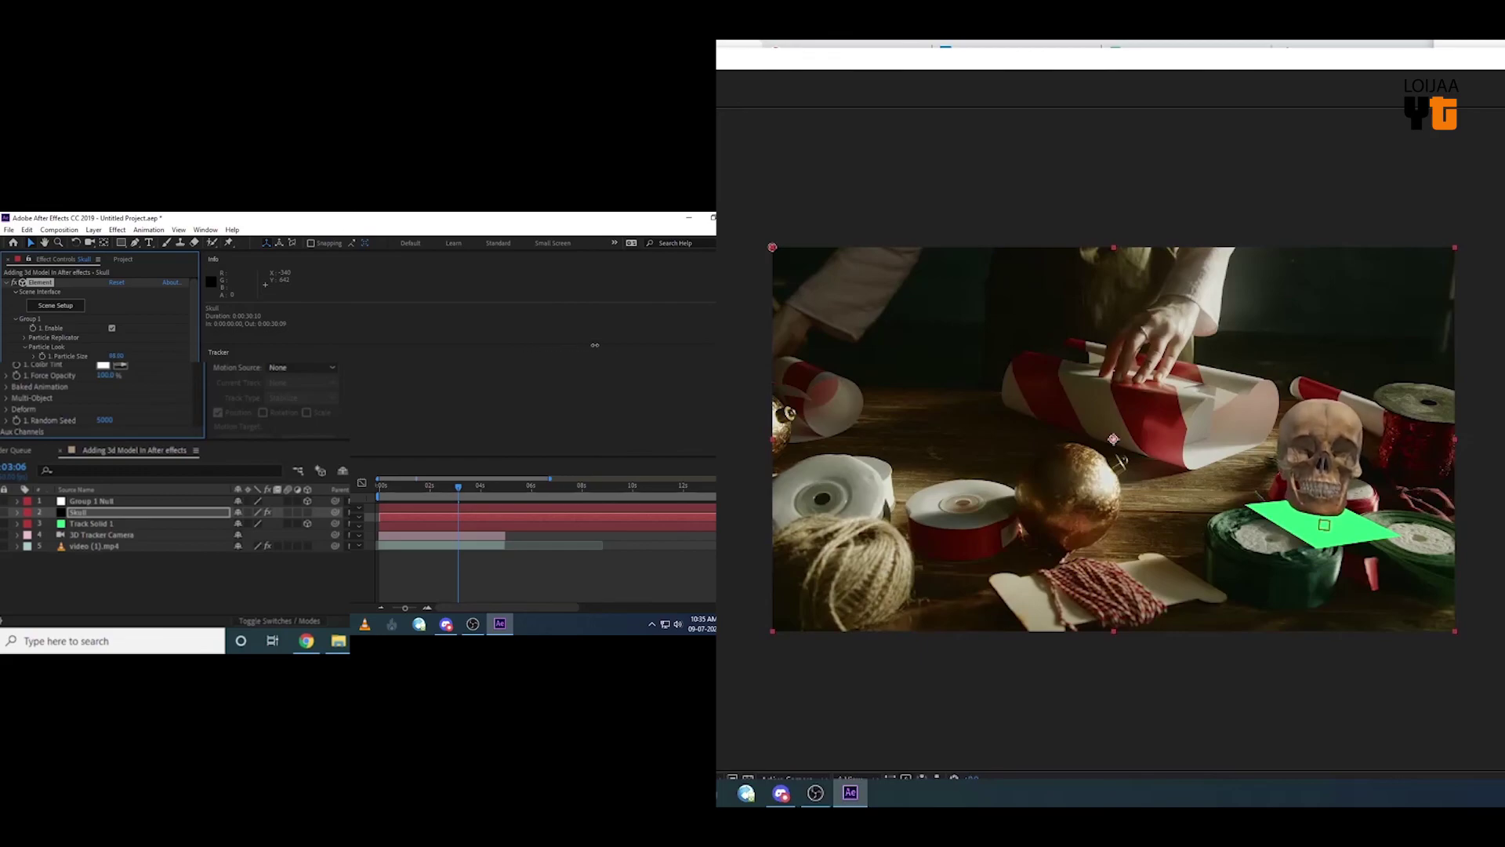
drag(457, 486, 441, 485)
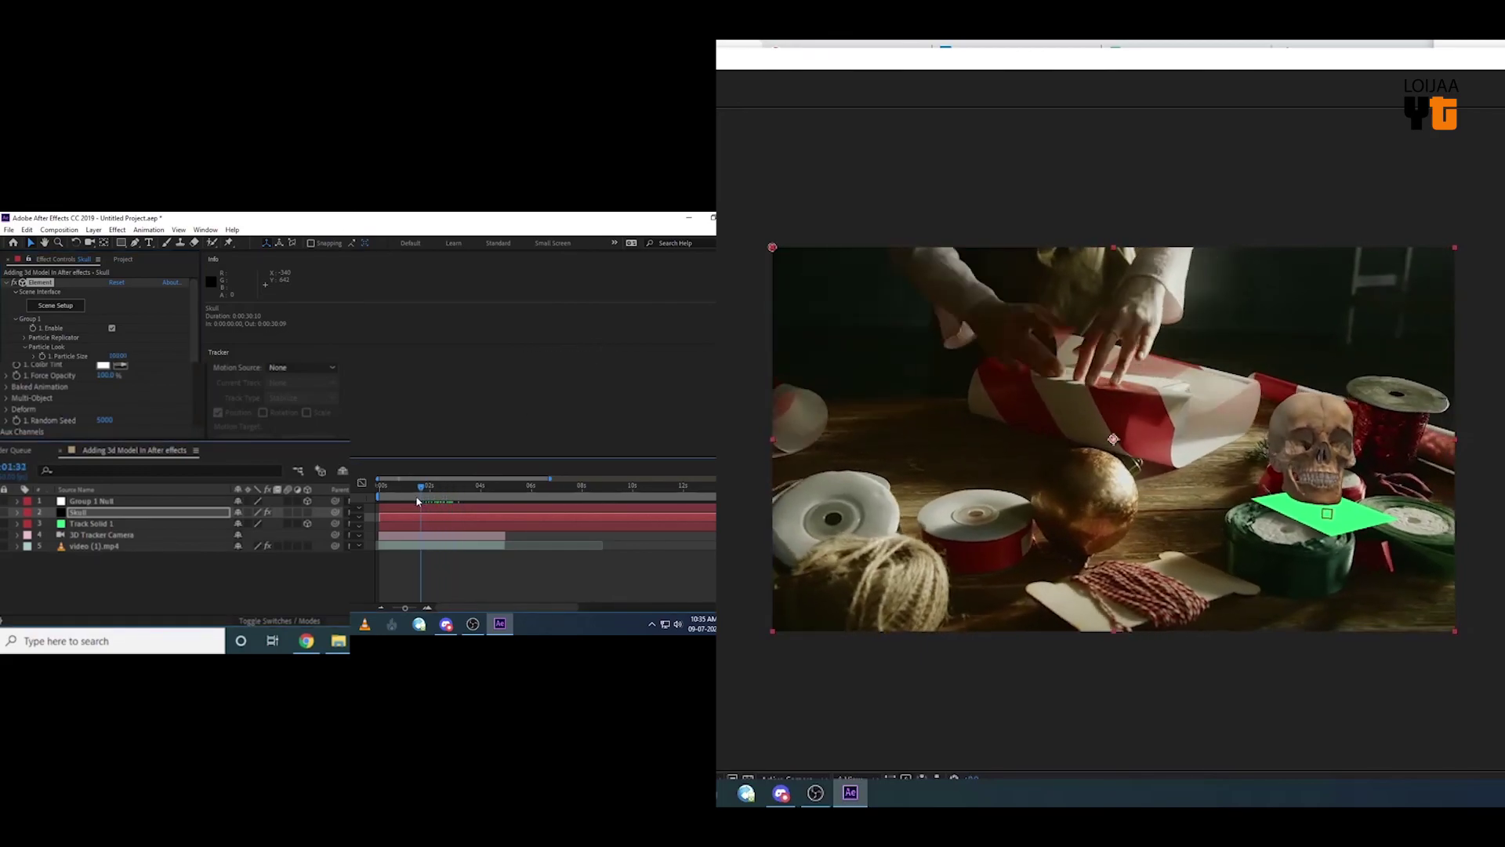
mouse_move(448, 497)
mouse_down()
mouse_move(423, 499)
mouse_move(436, 500)
mouse_up()
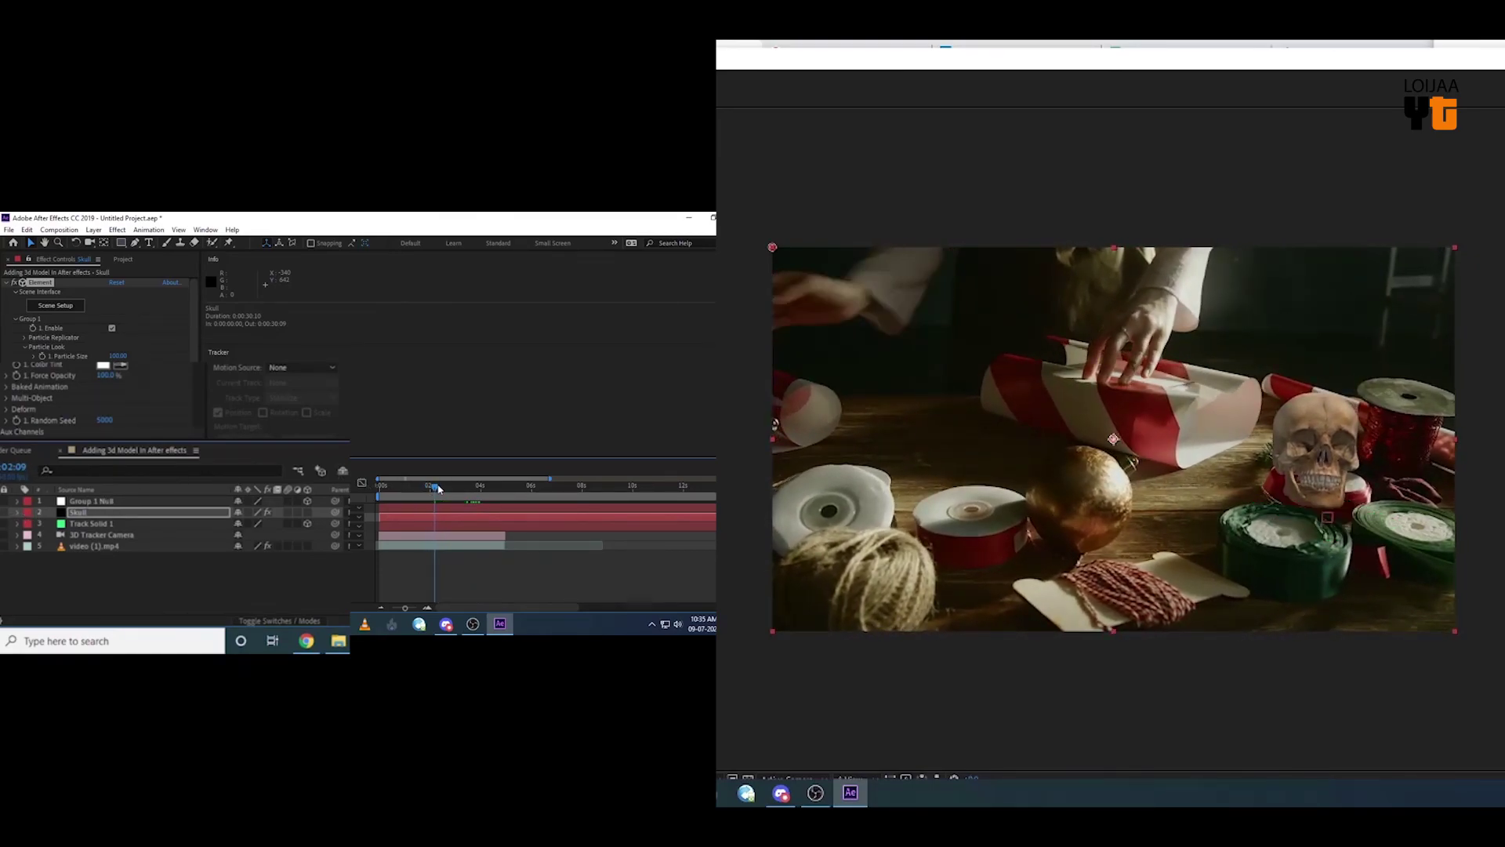
drag(437, 489, 369, 495)
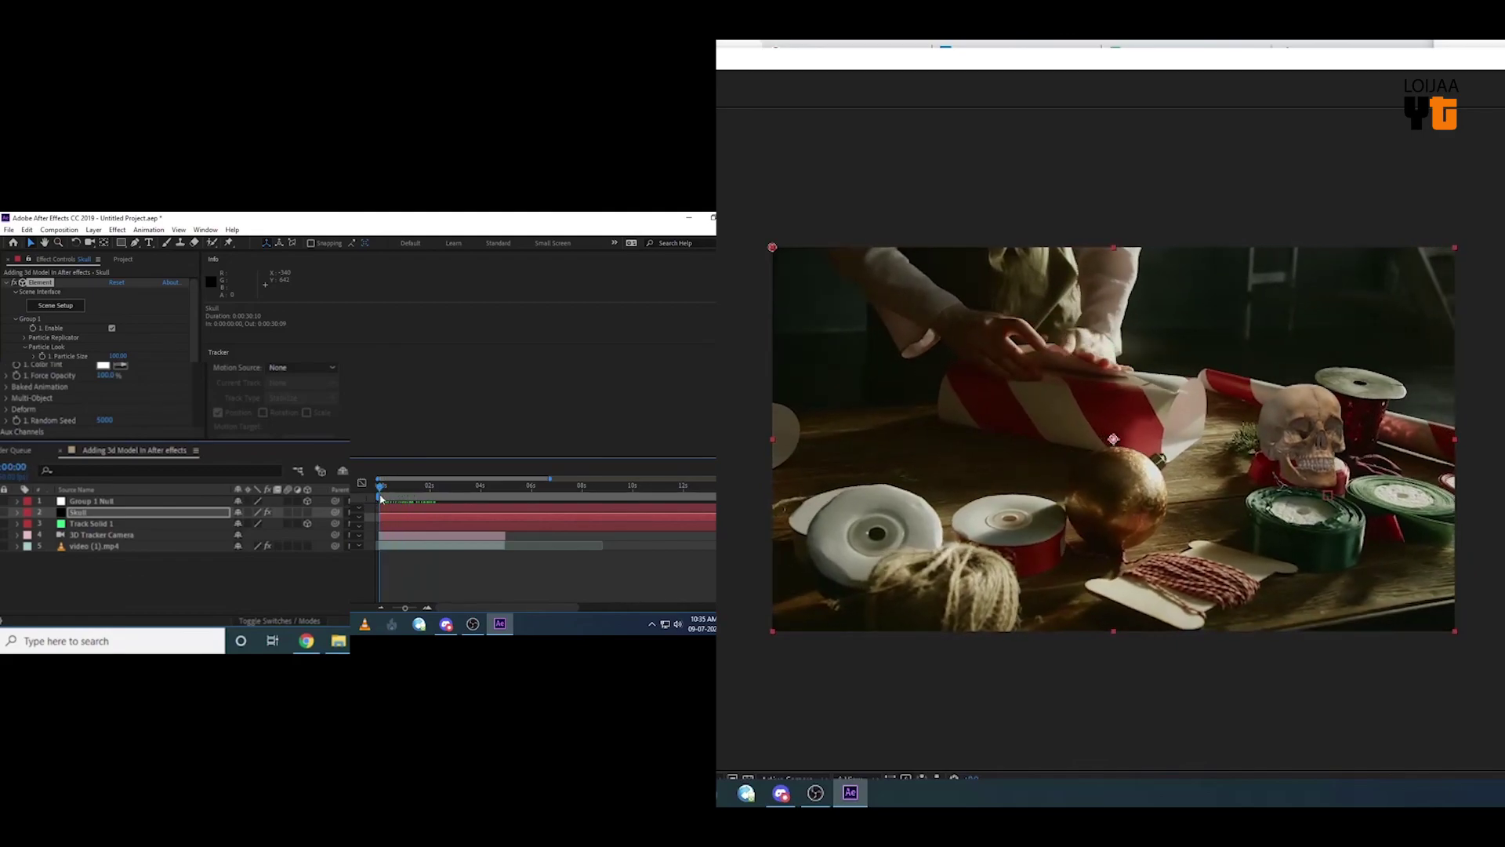
key(space)
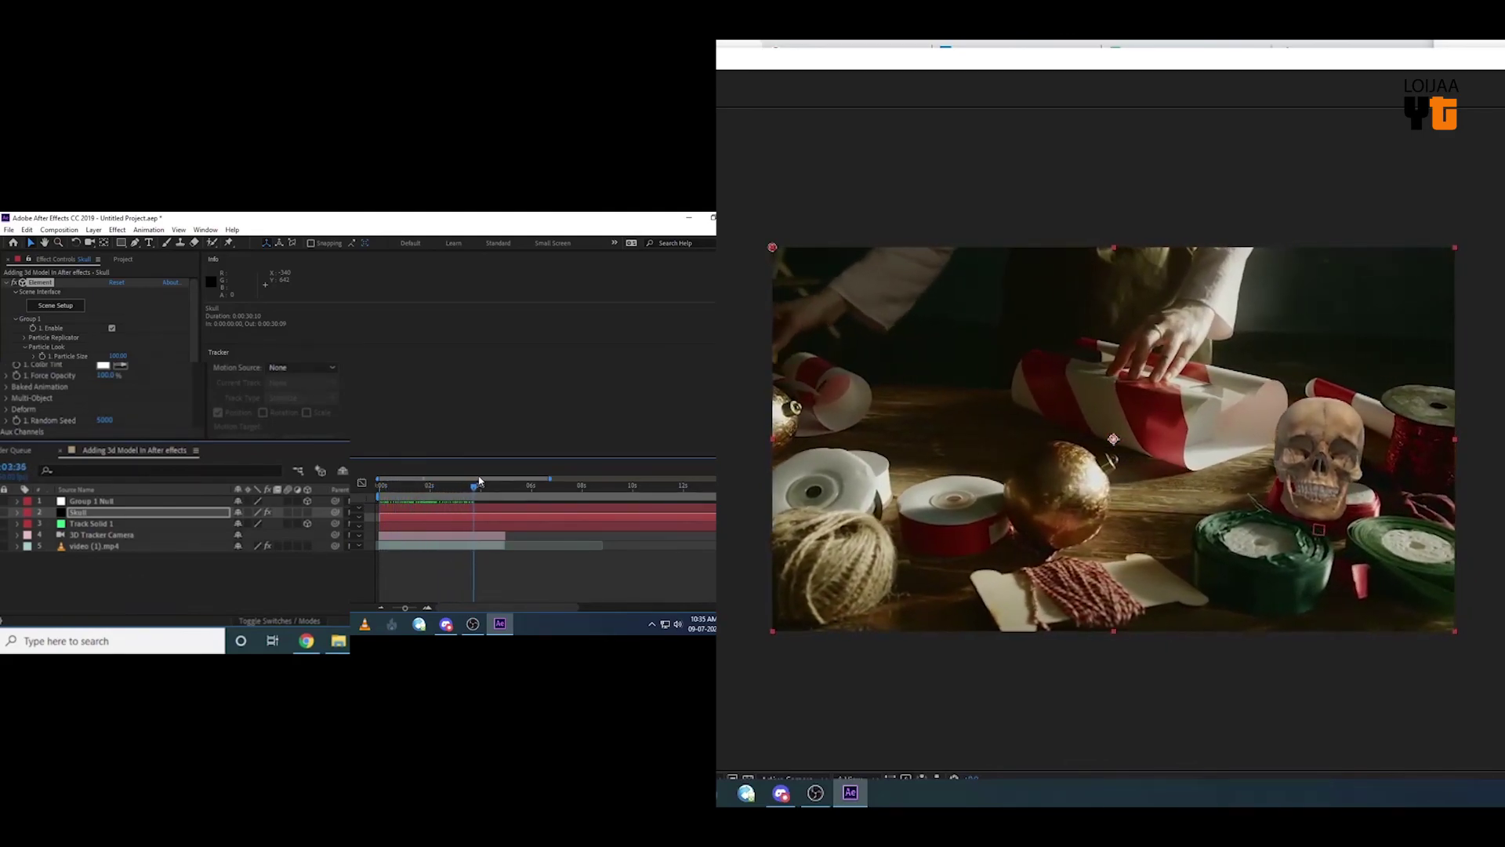
drag(477, 485, 415, 492)
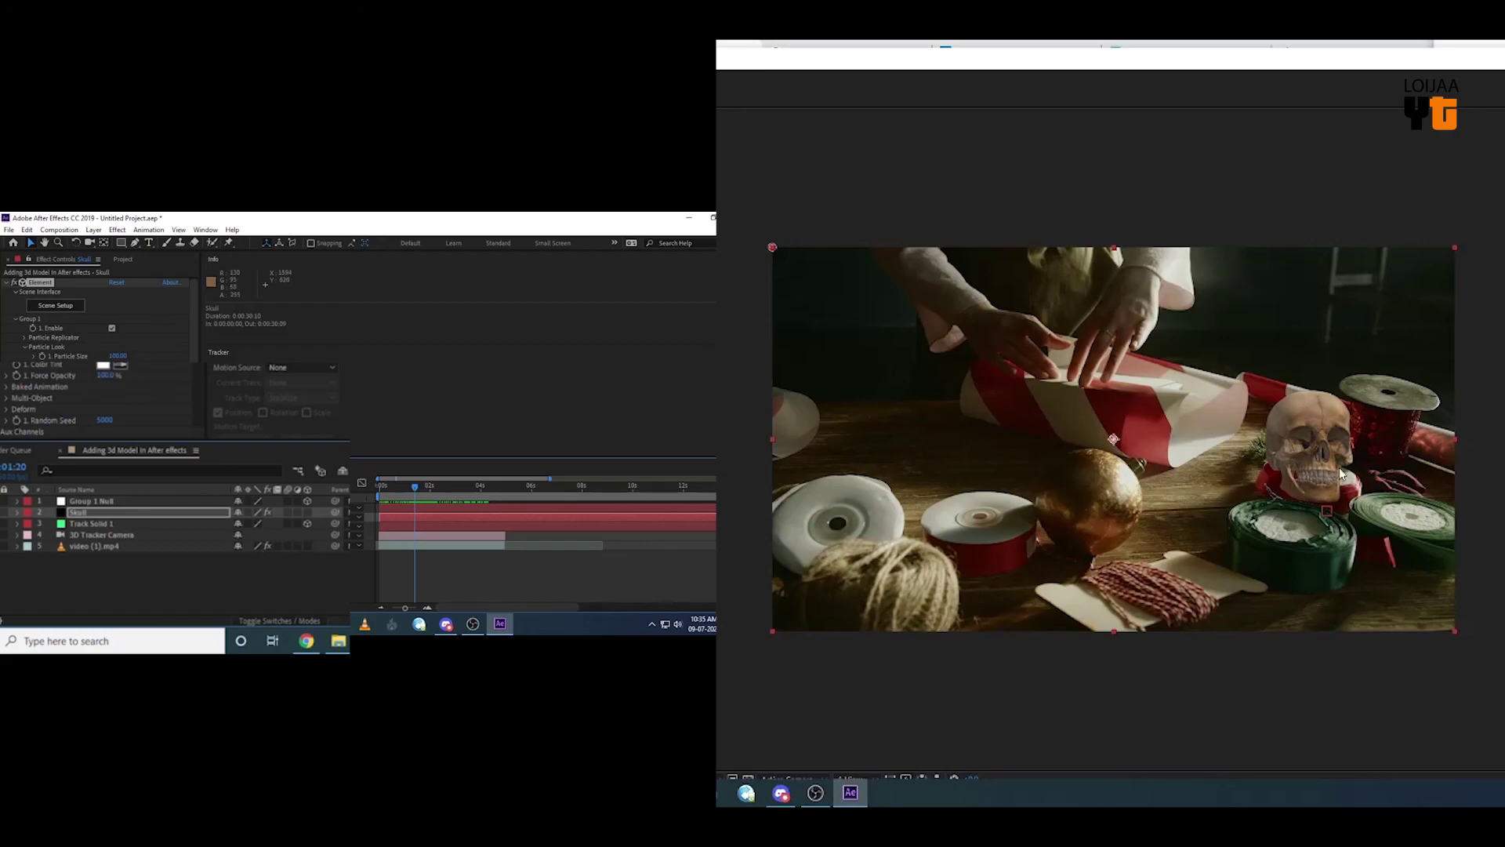
mouse_move(416, 487)
mouse_down()
mouse_move(507, 489)
mouse_move(426, 497)
mouse_up()
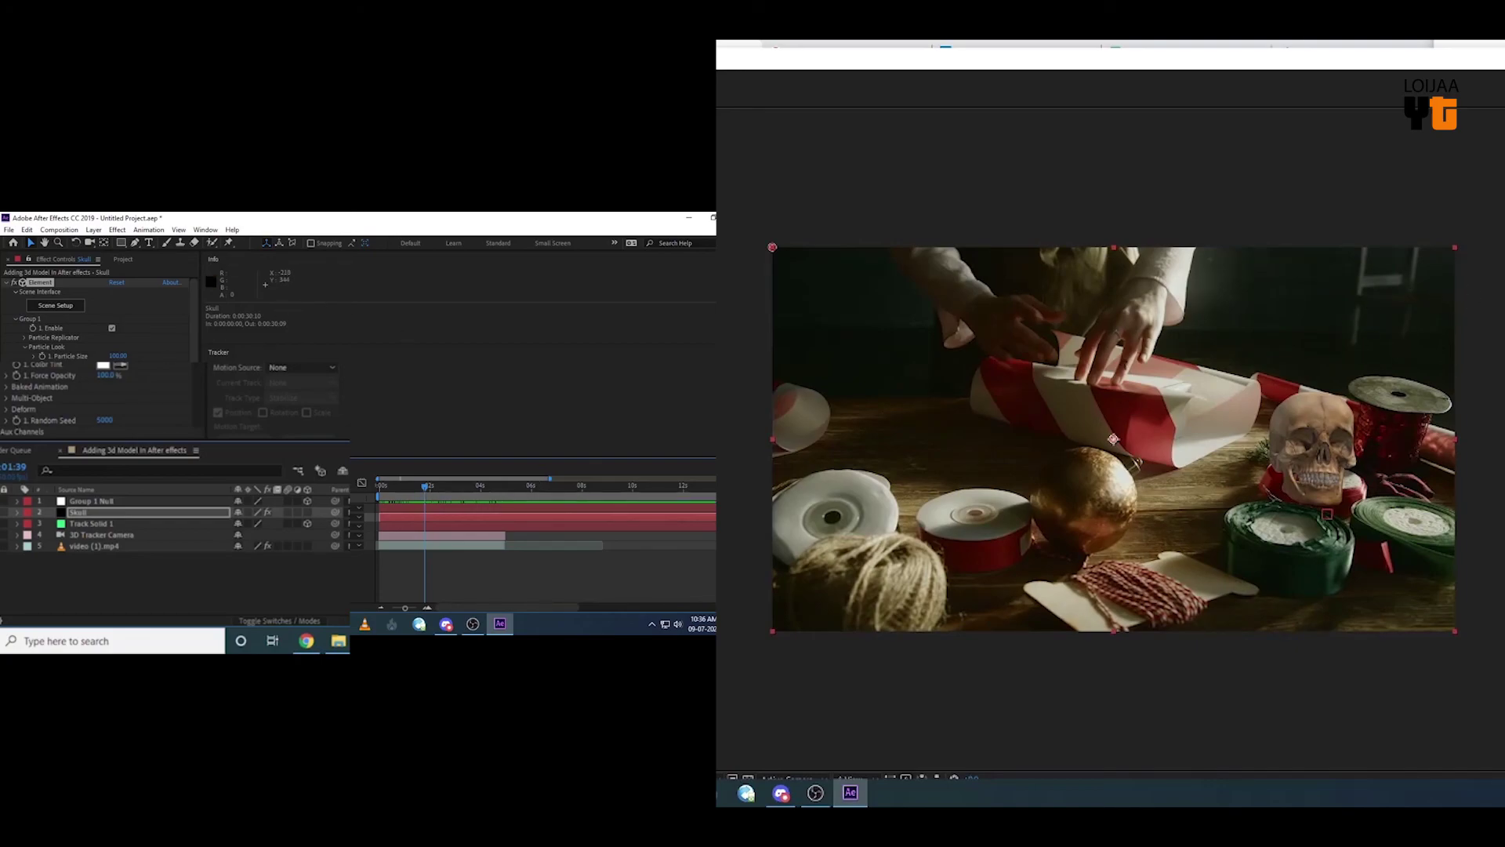
Nudge Particle Size up further to about 113 and preview the larger skull
drag(117, 355, 143, 349)
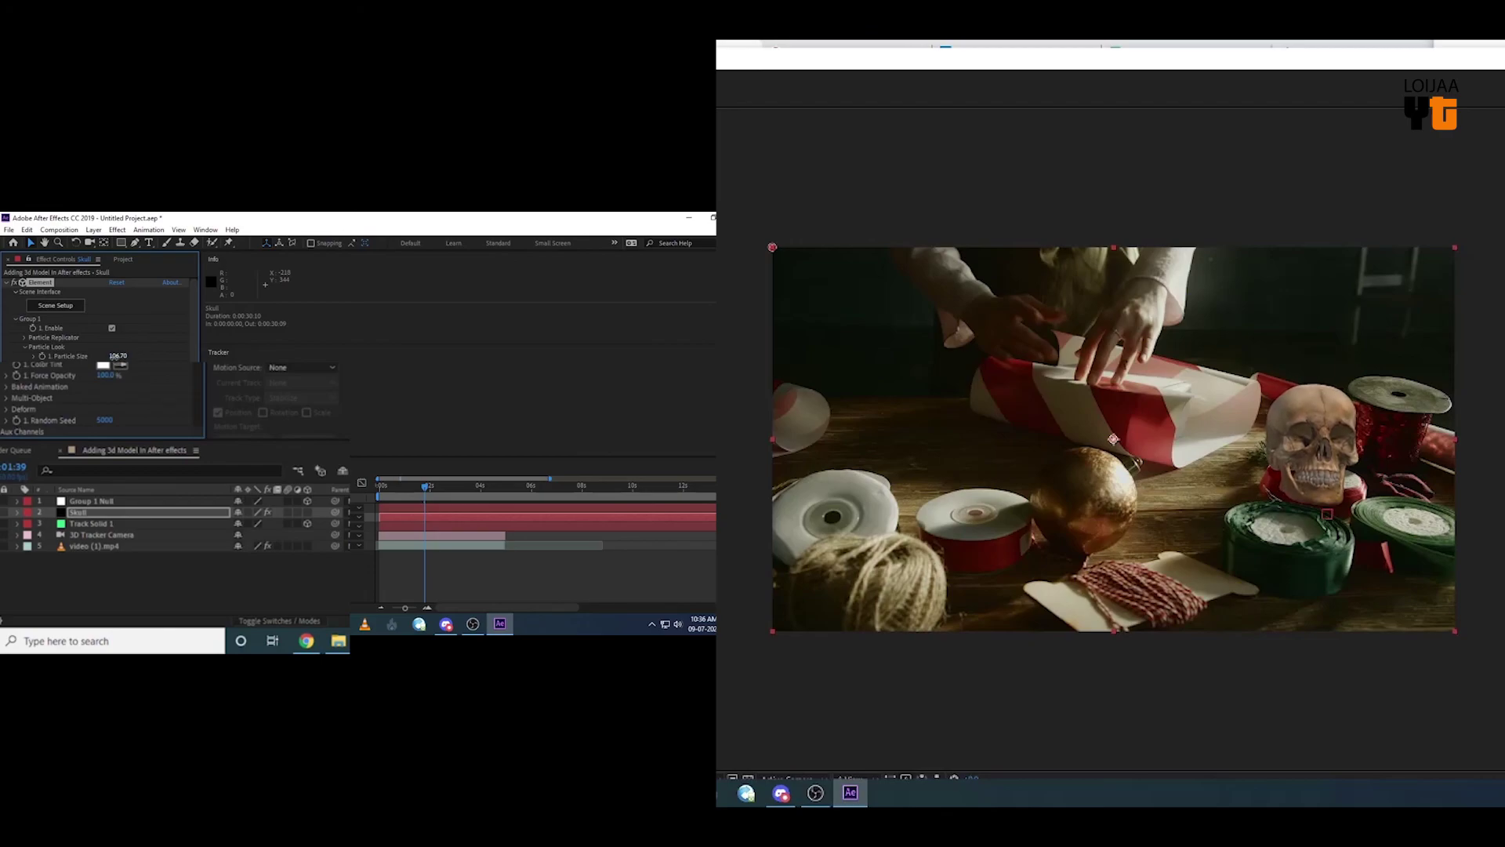
drag(121, 356, 237, 358)
drag(121, 363, 123, 363)
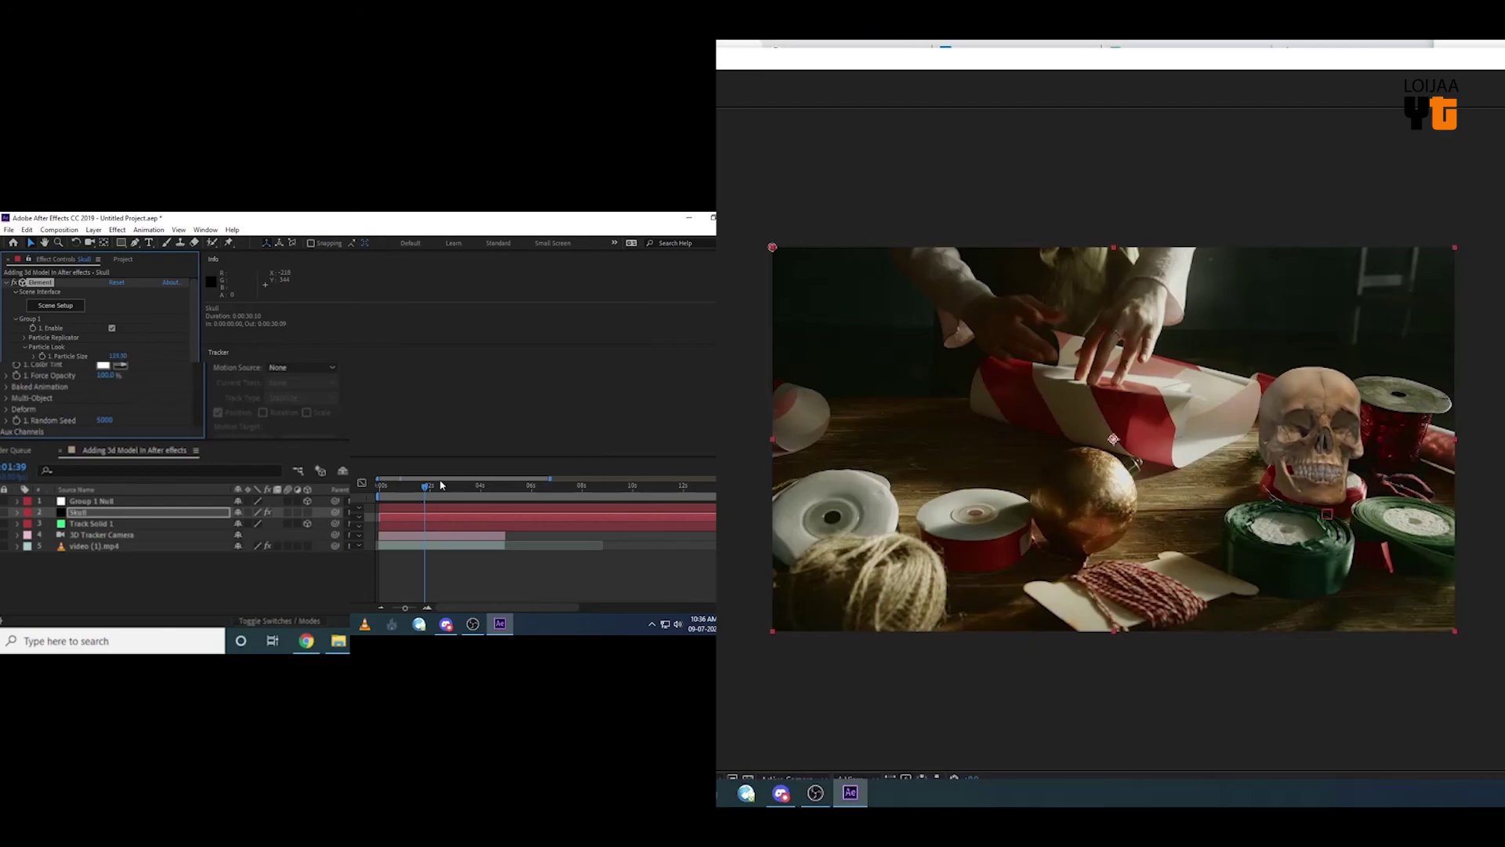
mouse_move(428, 484)
mouse_down()
mouse_move(455, 488)
mouse_move(415, 494)
mouse_up()
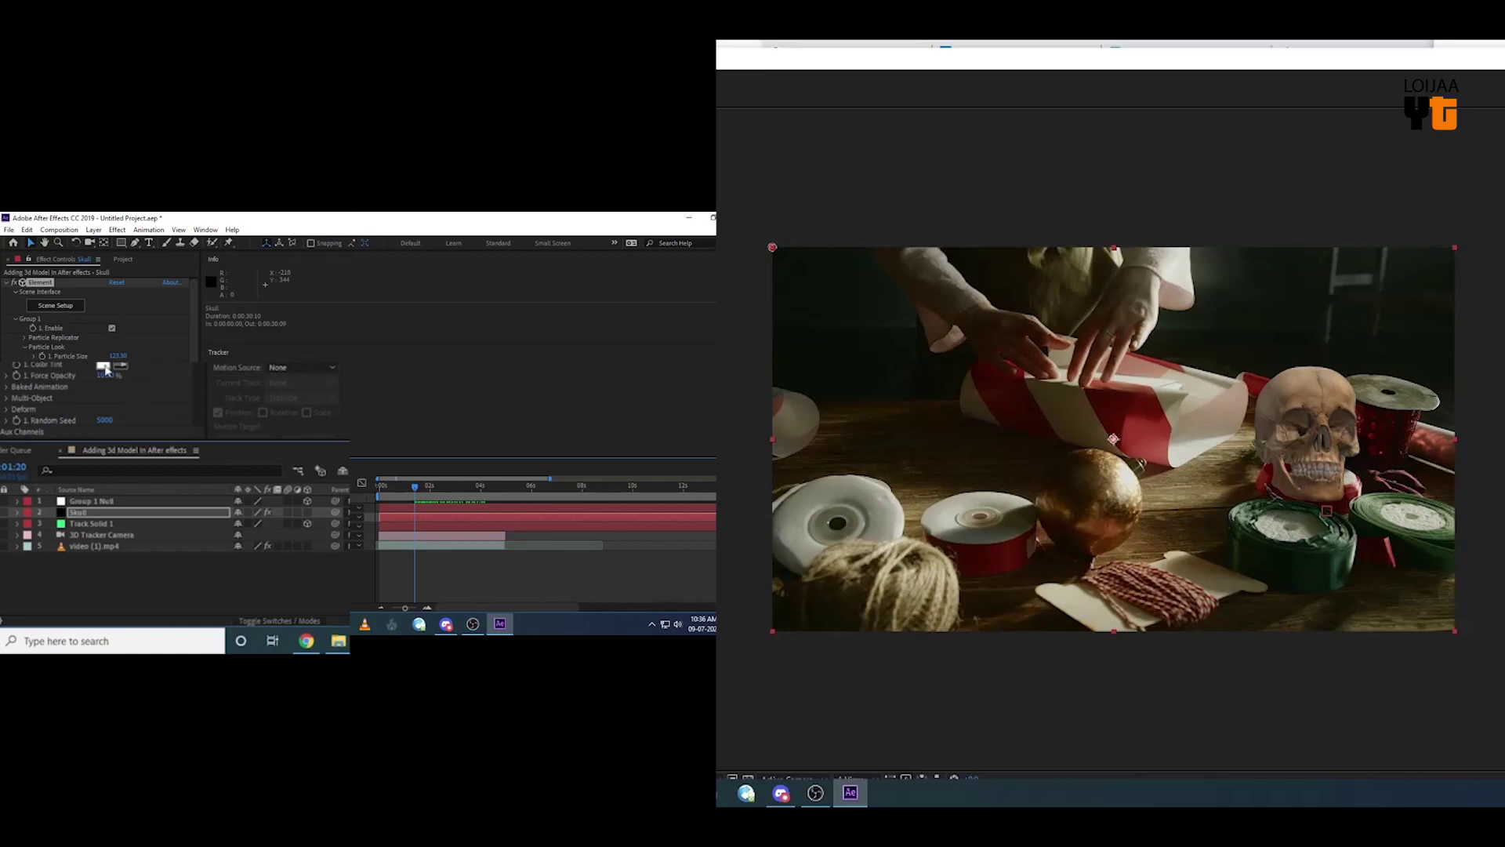
click(25, 348)
Inspect the Group 1 Null, Skull and Track Solid 1 layers, then open Layer > New with Group 1 Null selected
click(25, 348)
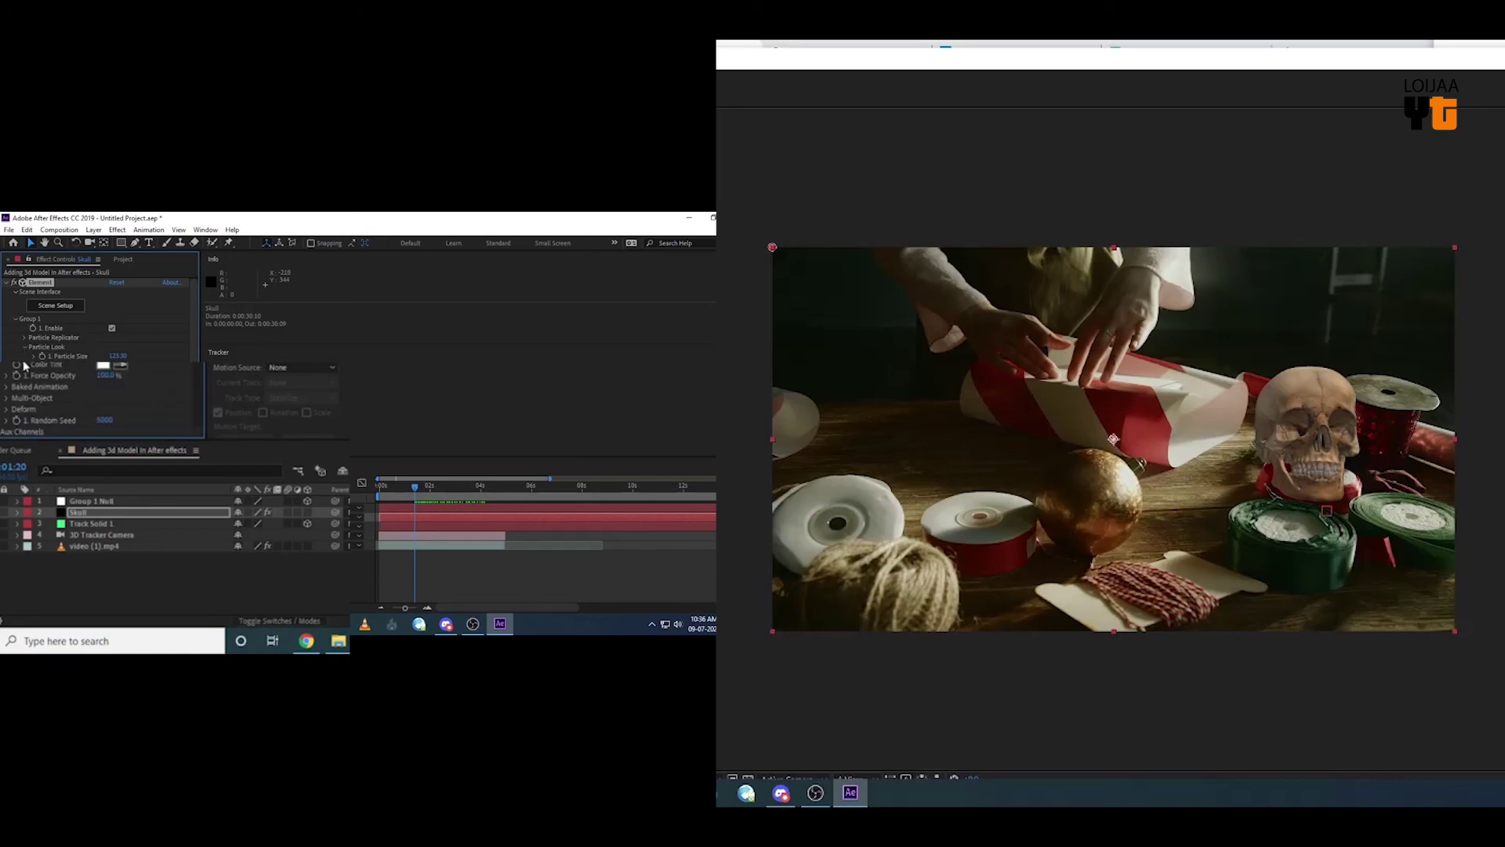
scroll(20, 406, down, 3)
scroll(16, 398, up, 3)
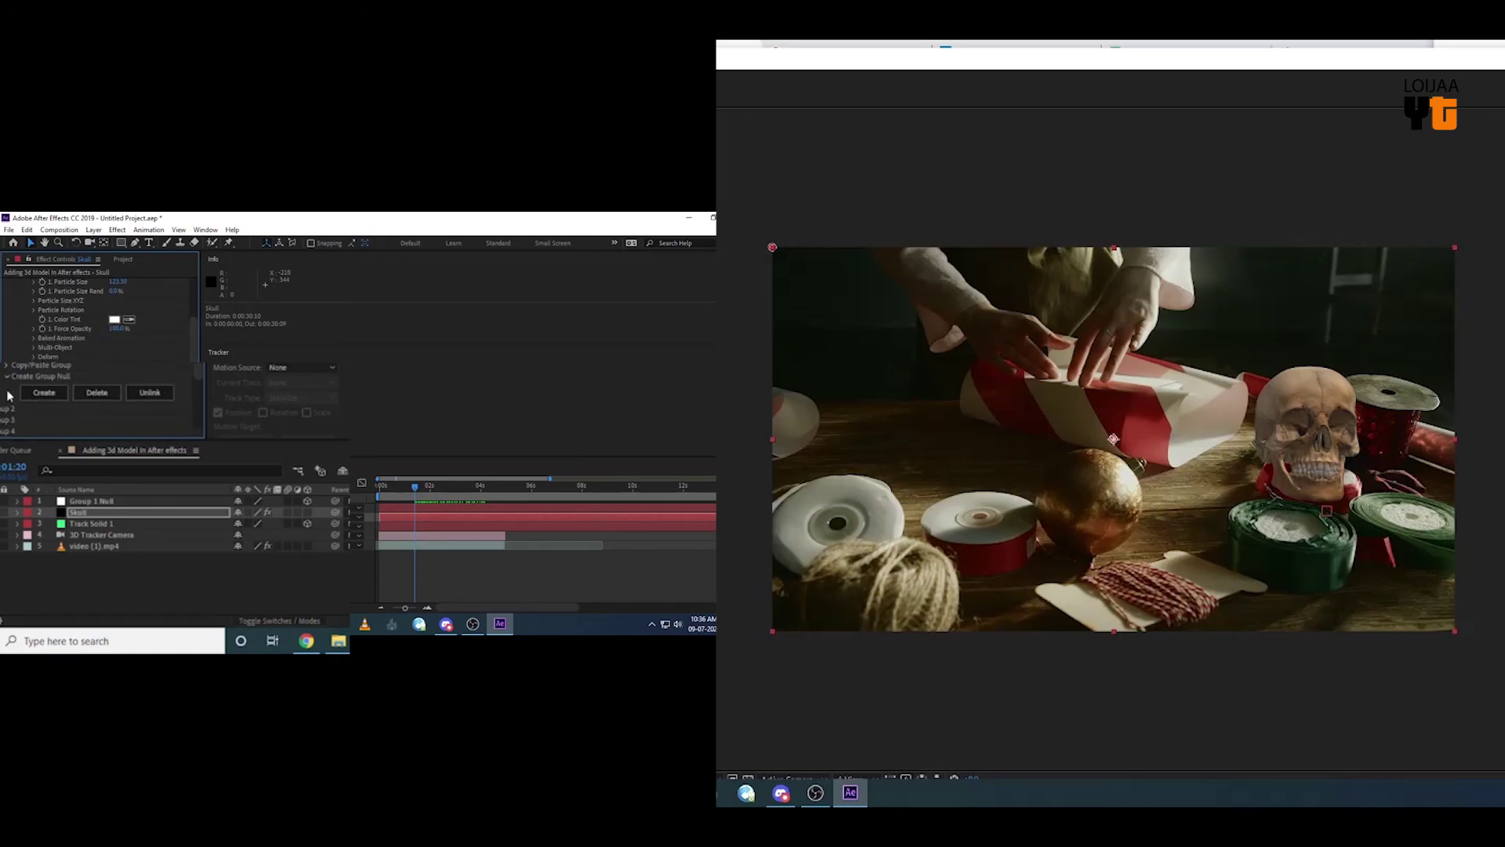
scroll(6, 389, up, 3)
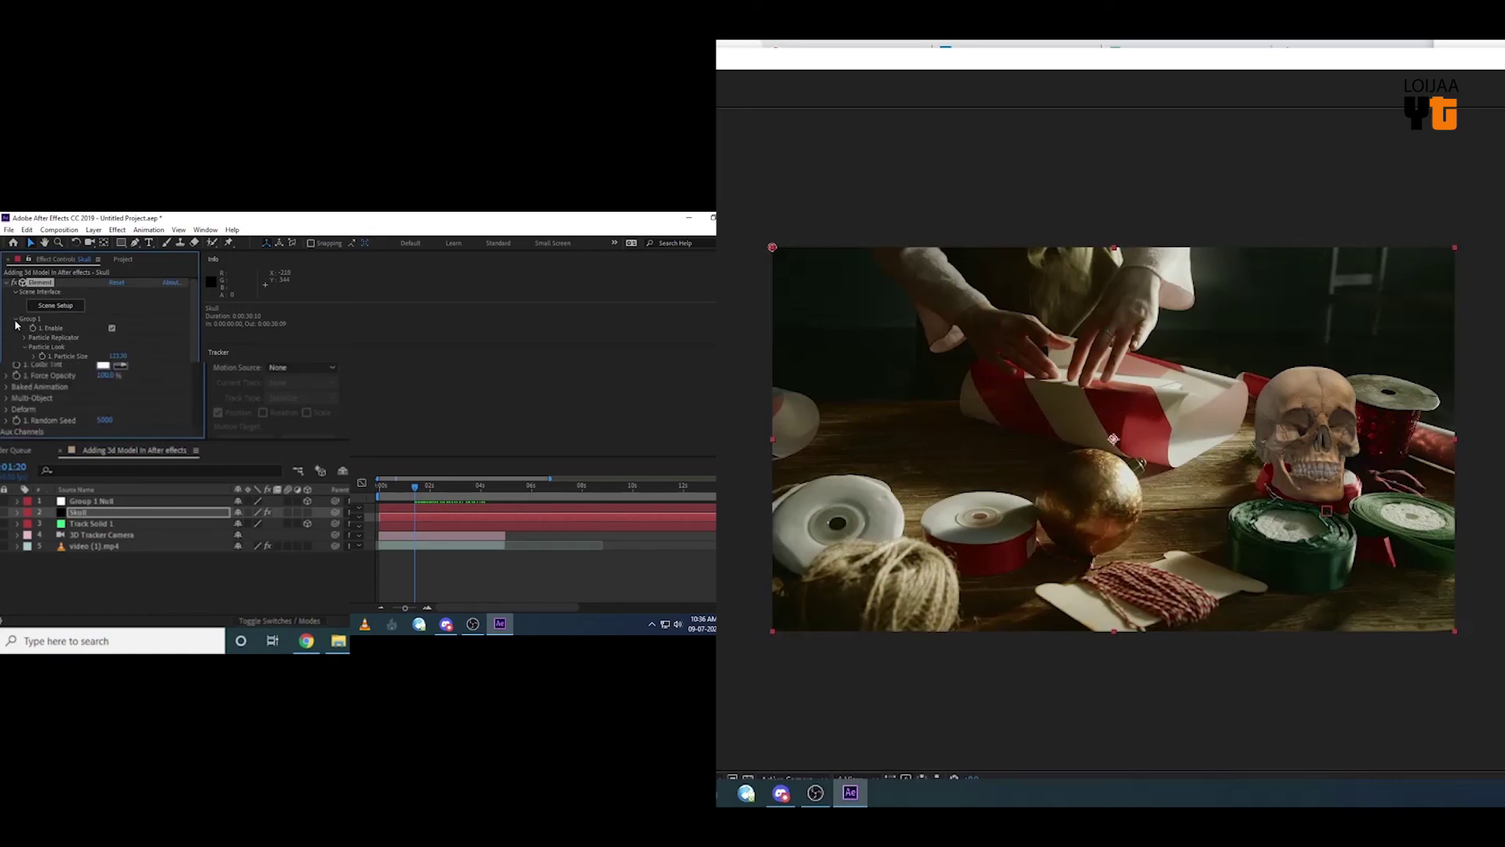
click(424, 512)
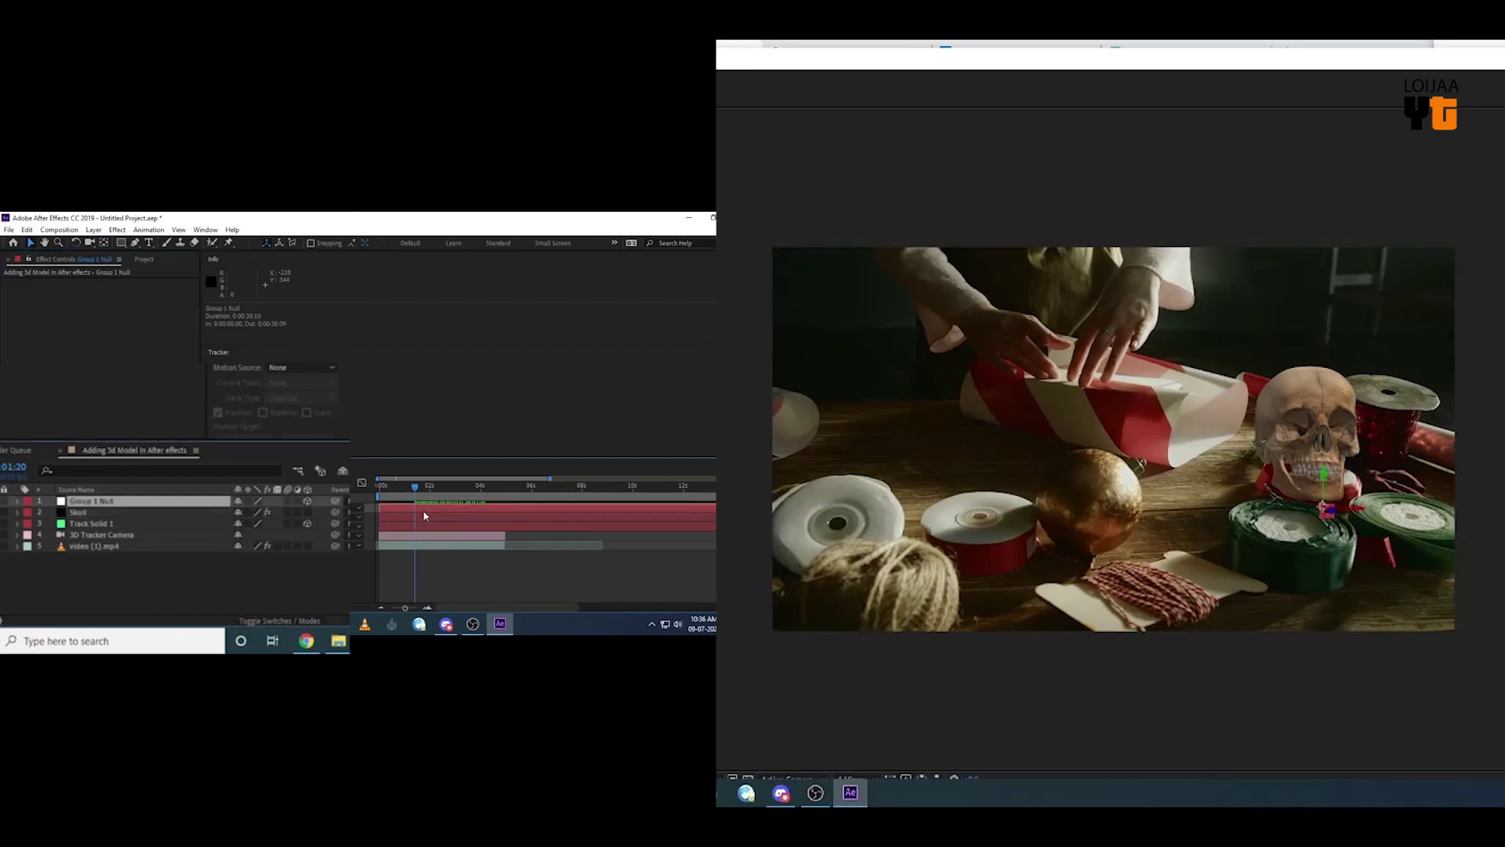
click(426, 525)
click(426, 527)
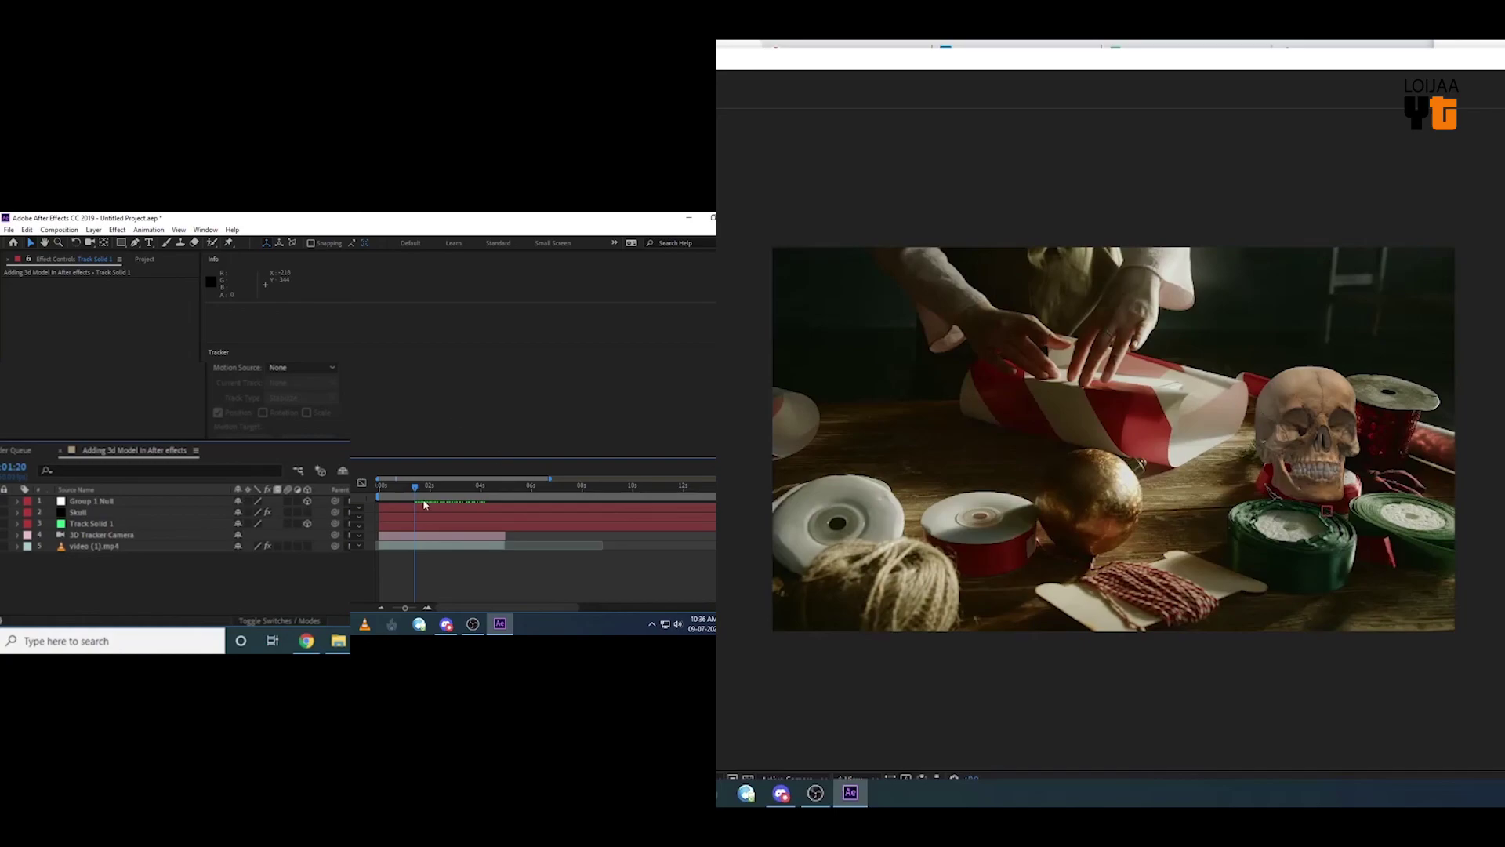
click(437, 508)
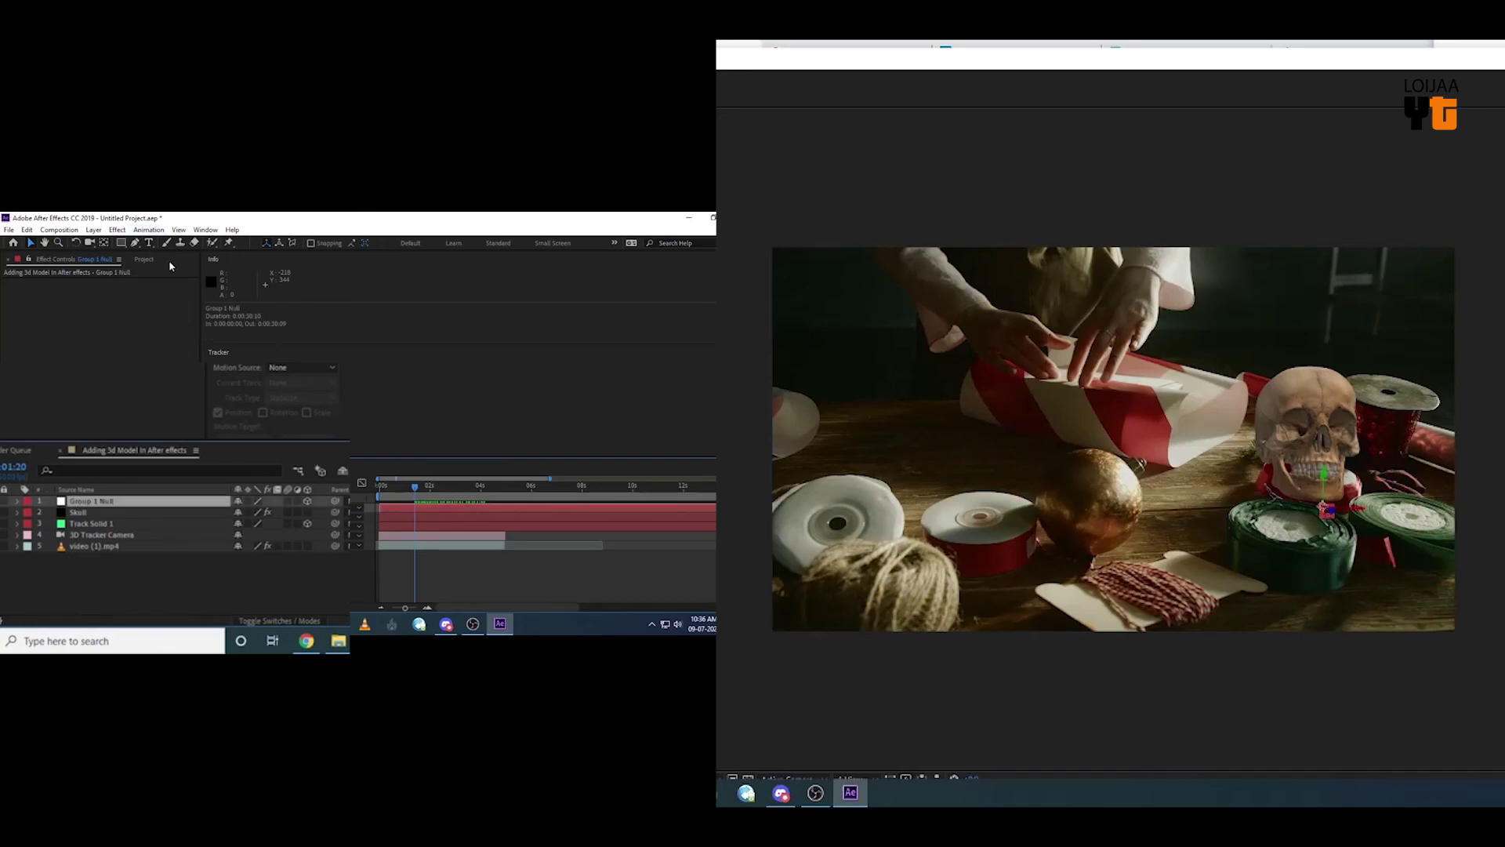
click(92, 232)
mouse_move(165, 243)
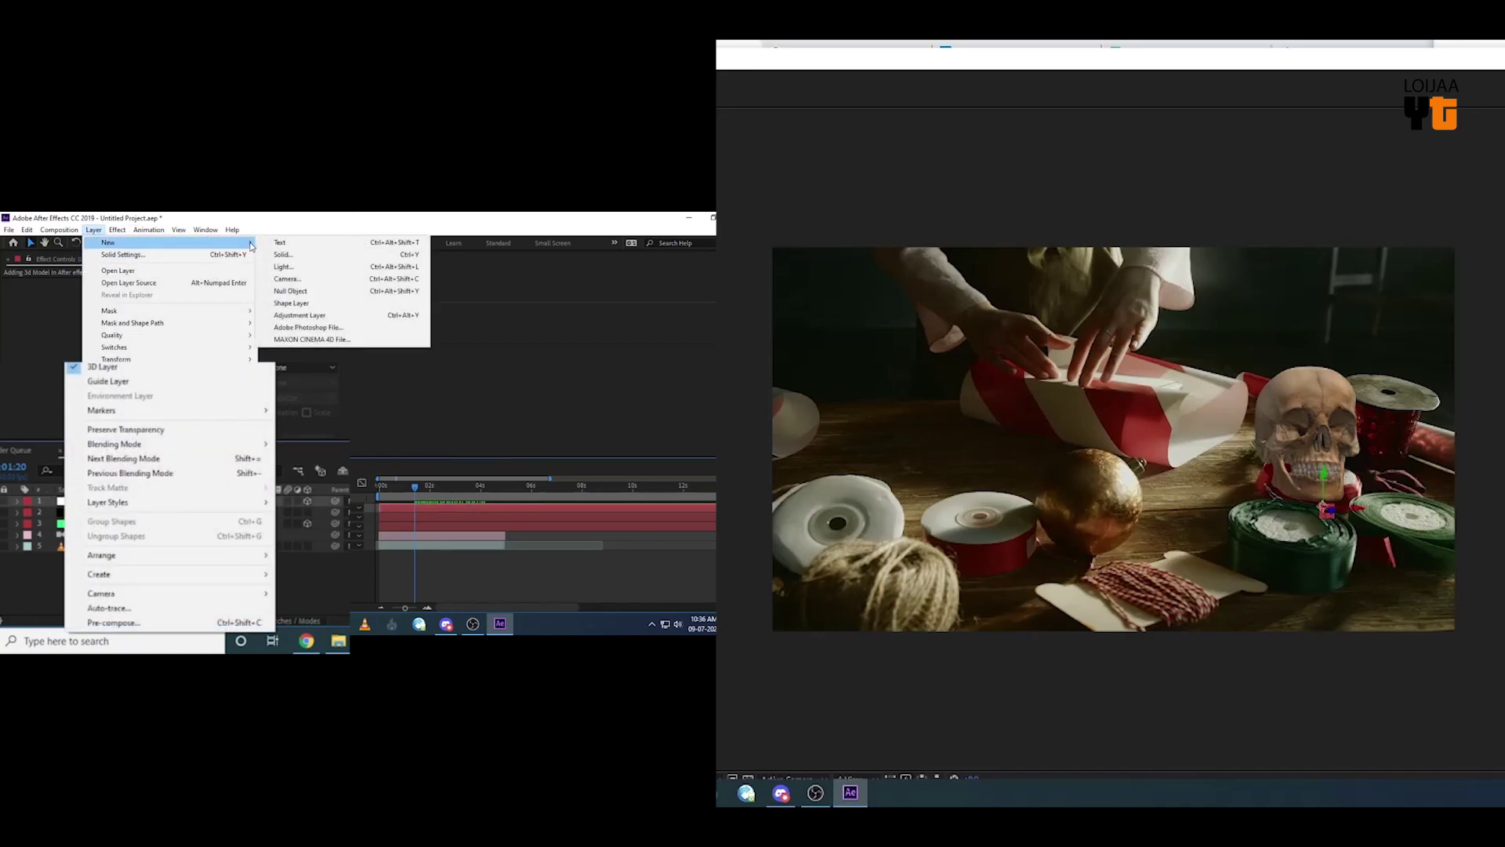
Create a white Spot light layer, Spot Light 1
click(297, 266)
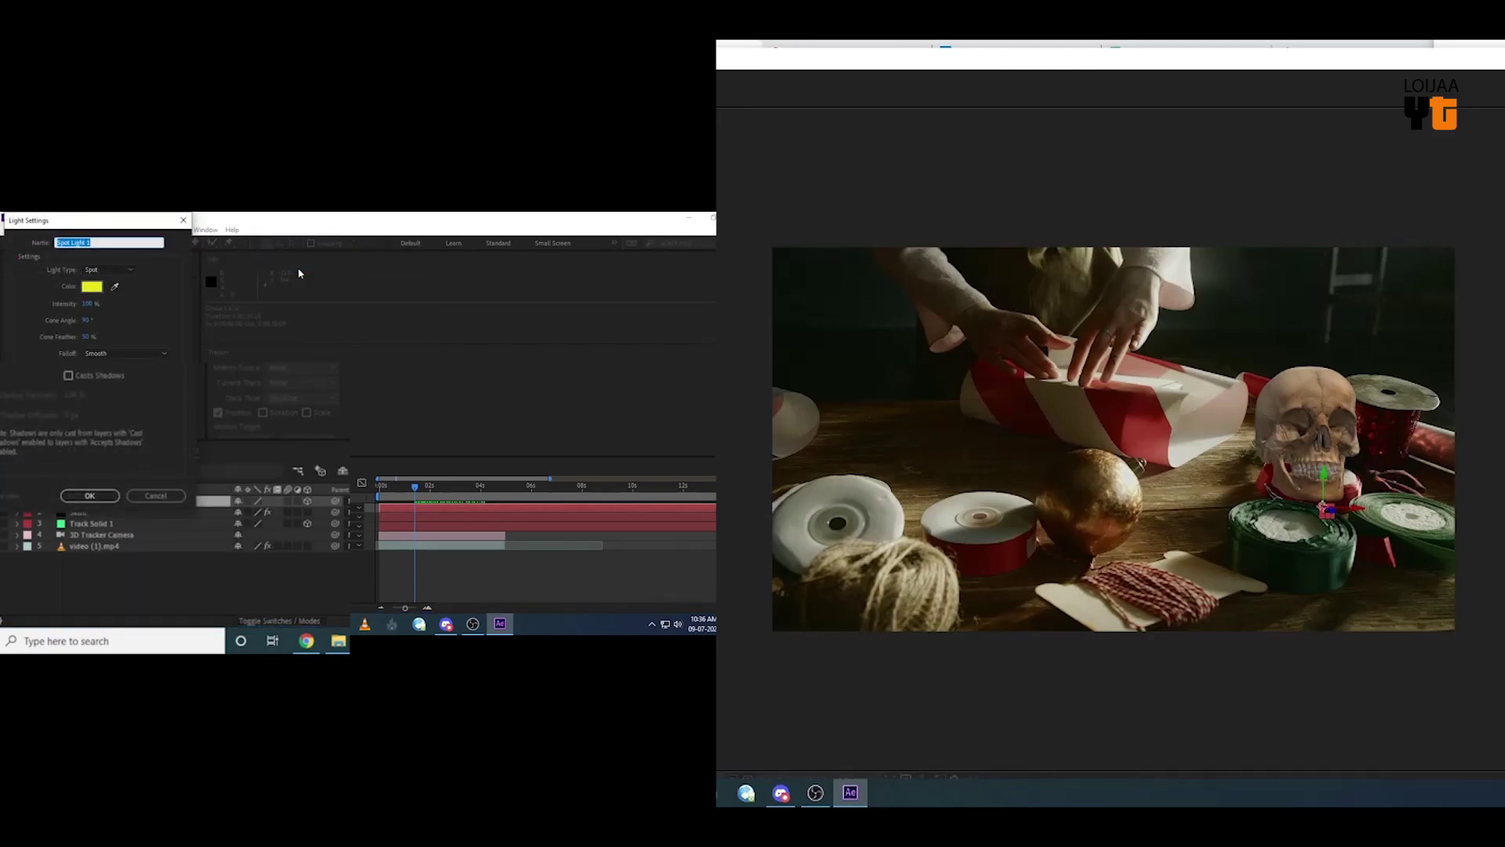
click(116, 289)
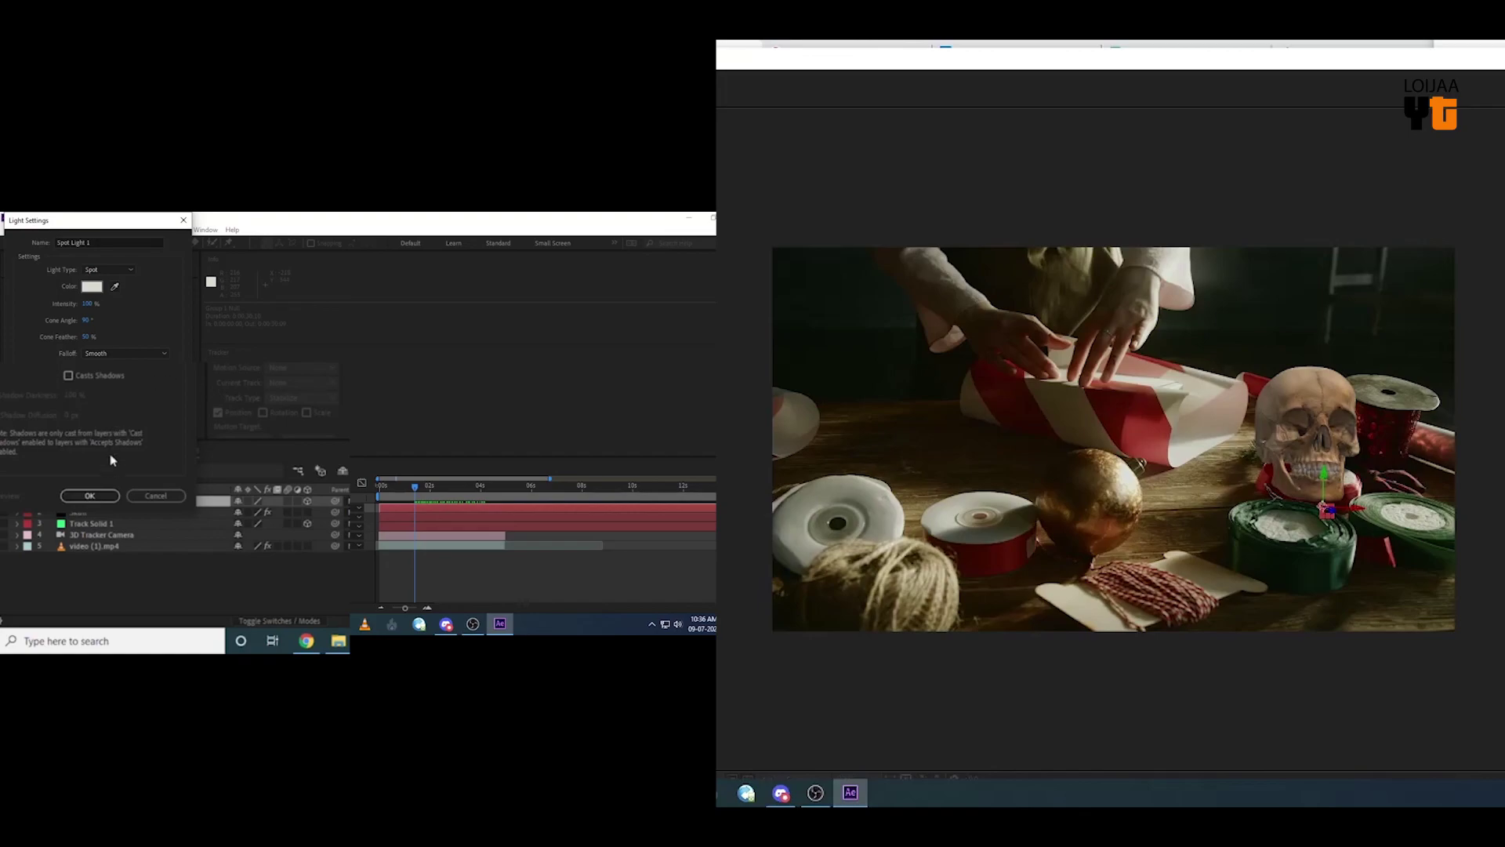
click(91, 494)
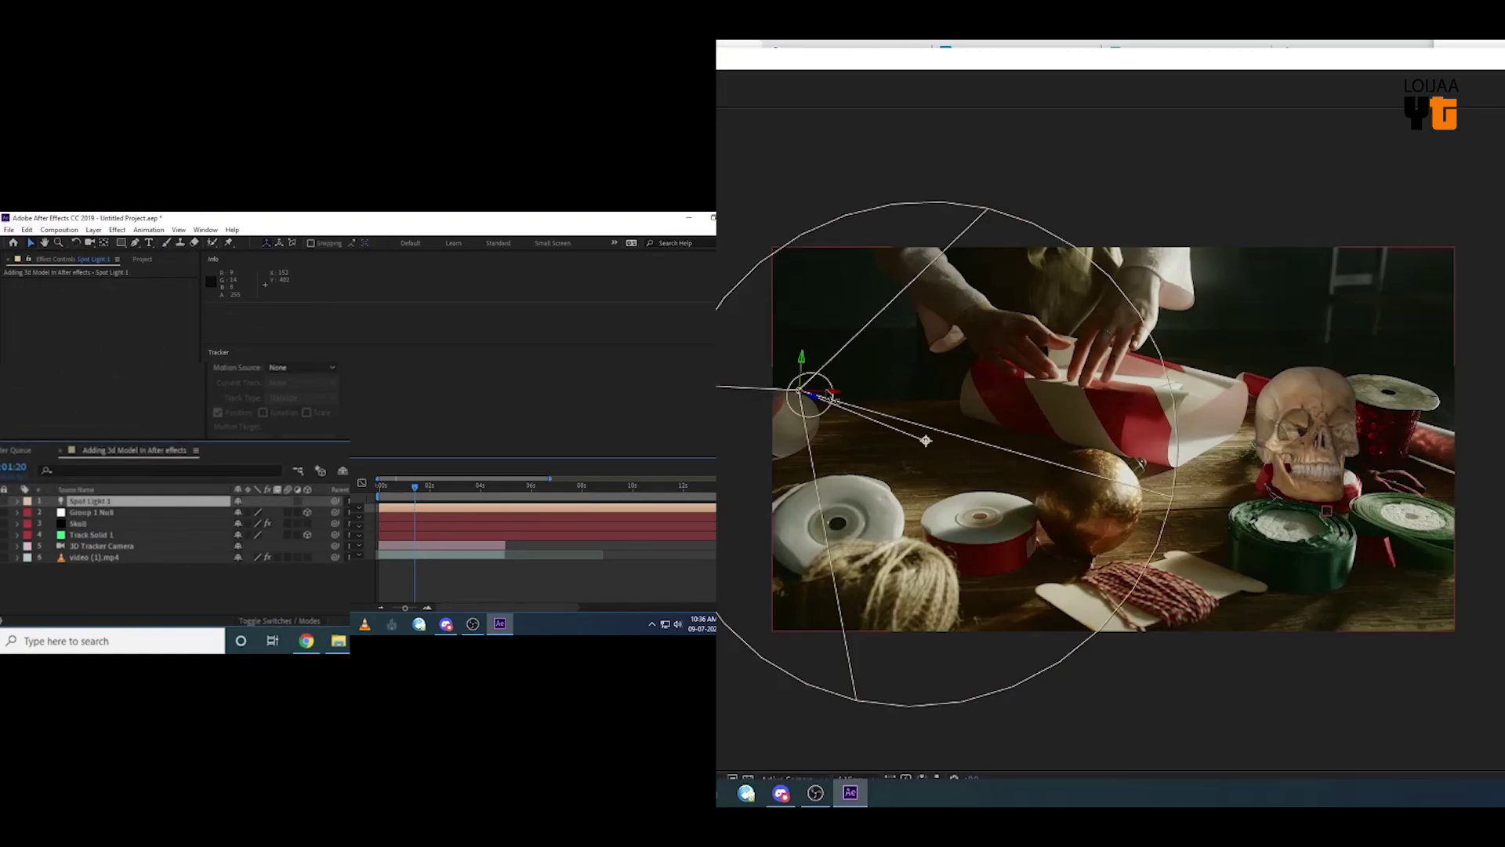
Drag the spot light to the right edge of the frame, aimed at the skull, and expand its properties
mouse_move(829, 397)
mouse_down()
mouse_move(1472, 361)
mouse_move(1208, 362)
mouse_up()
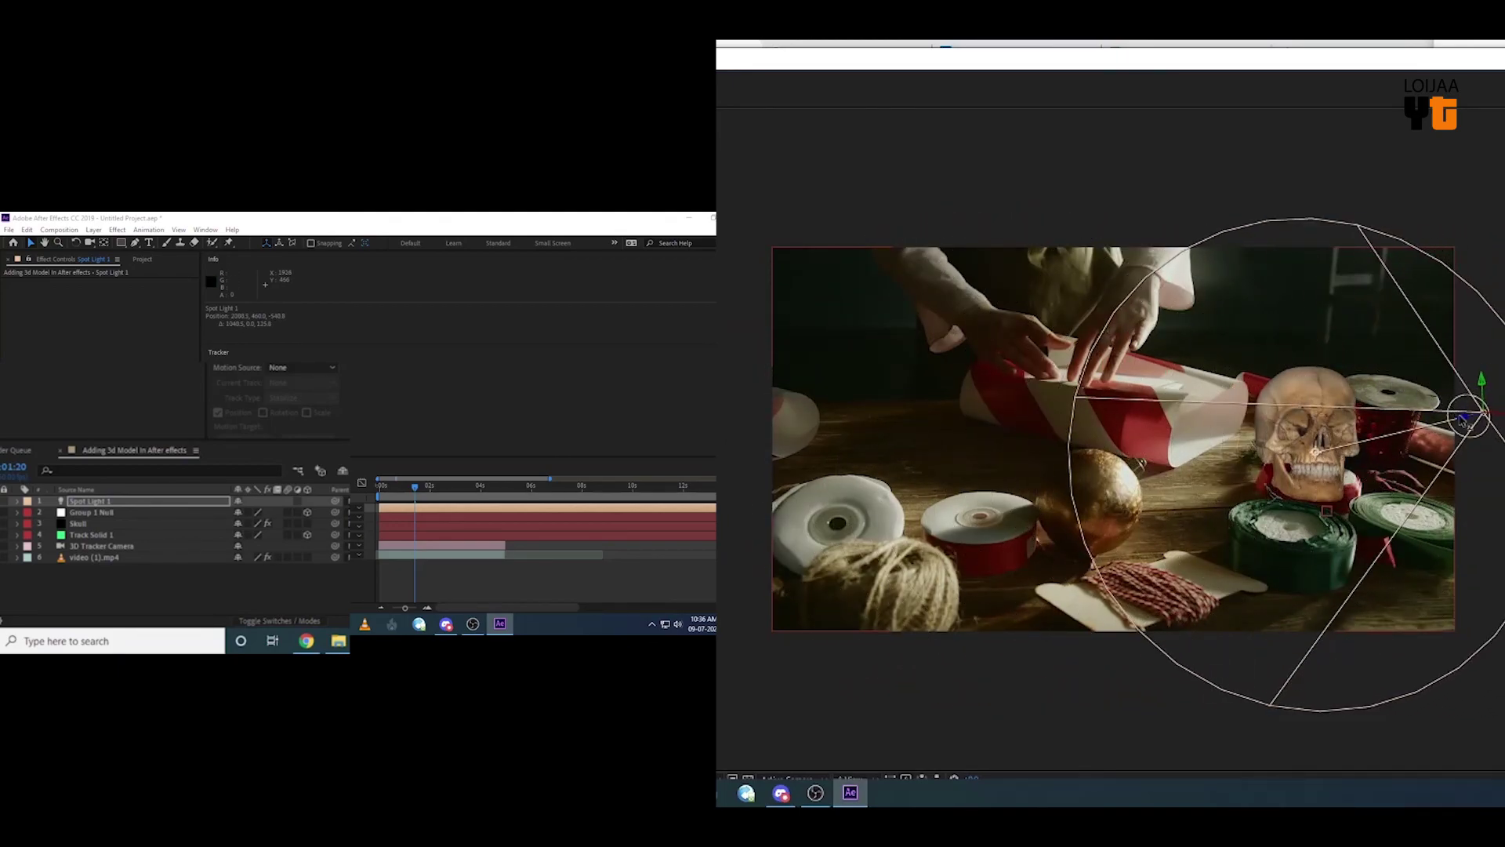
drag(1467, 420, 1230, 473)
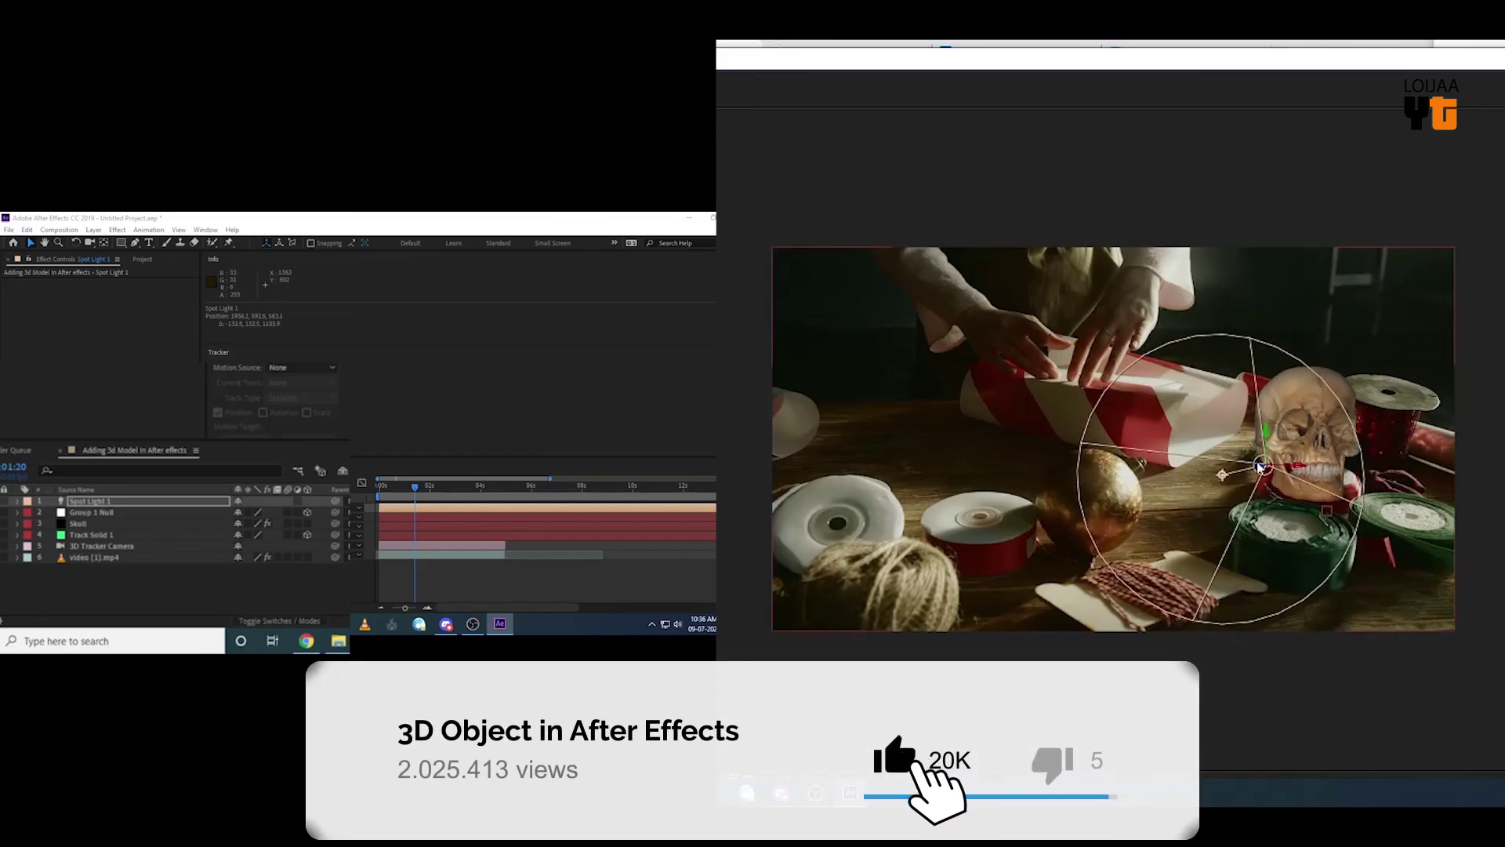
drag(1259, 469, 1498, 482)
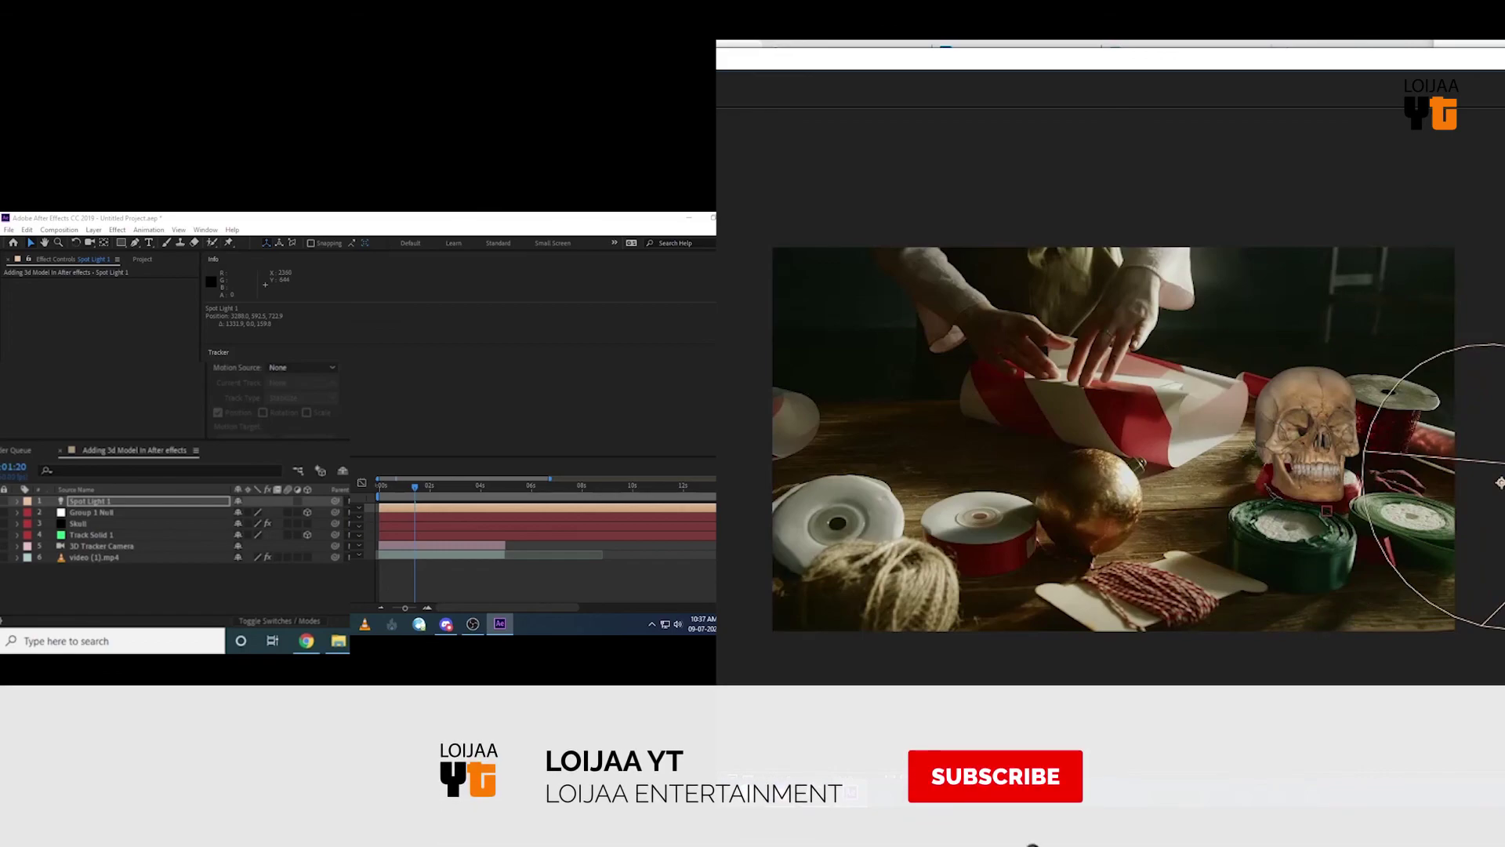
mouse_move(1499, 483)
mouse_down()
mouse_move(1352, 487)
mouse_move(1478, 494)
mouse_up()
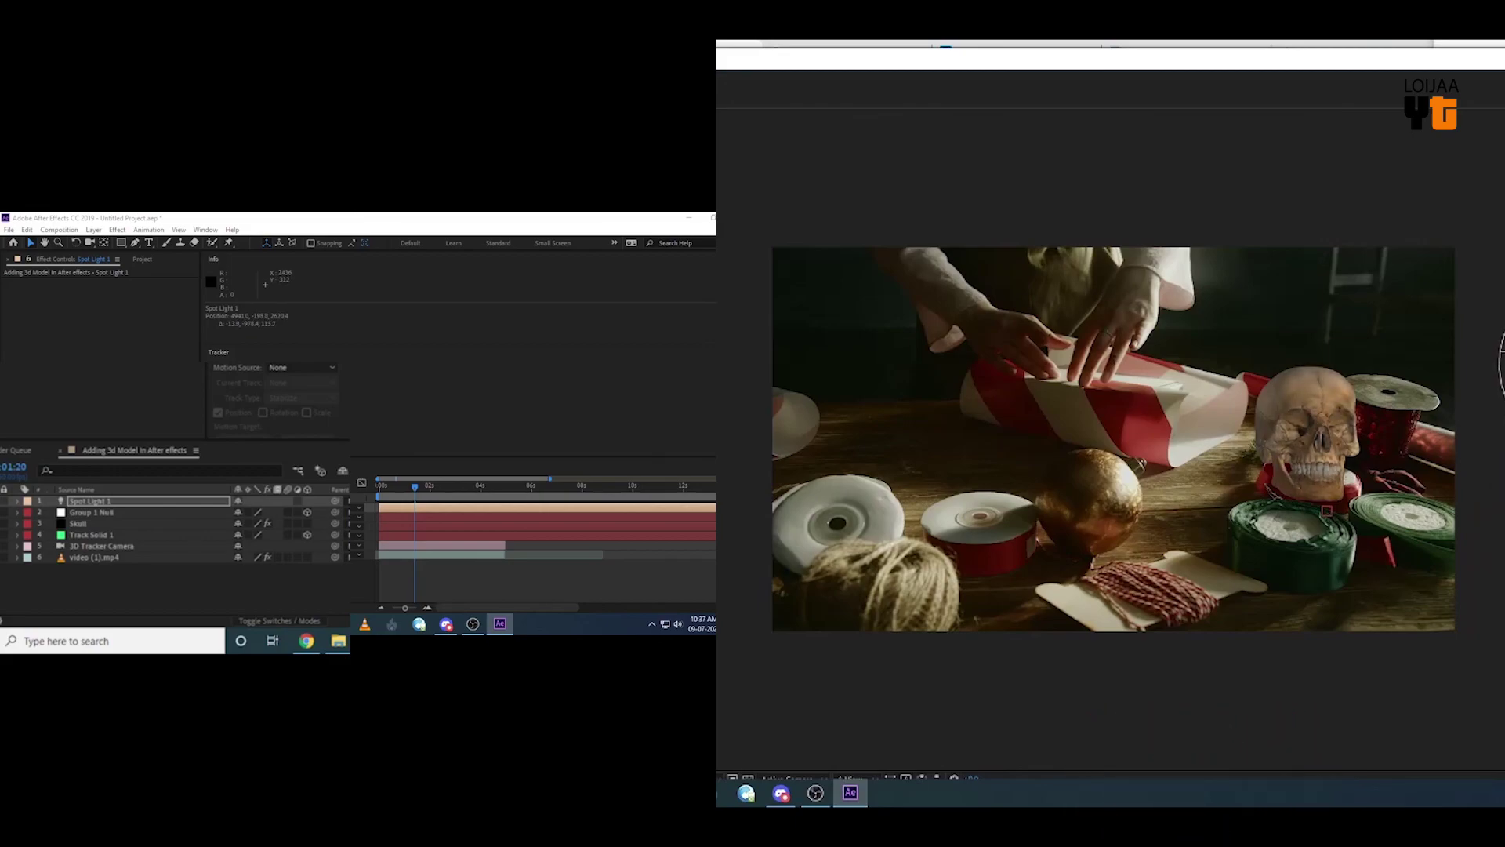
drag(1502, 388, 1473, 399)
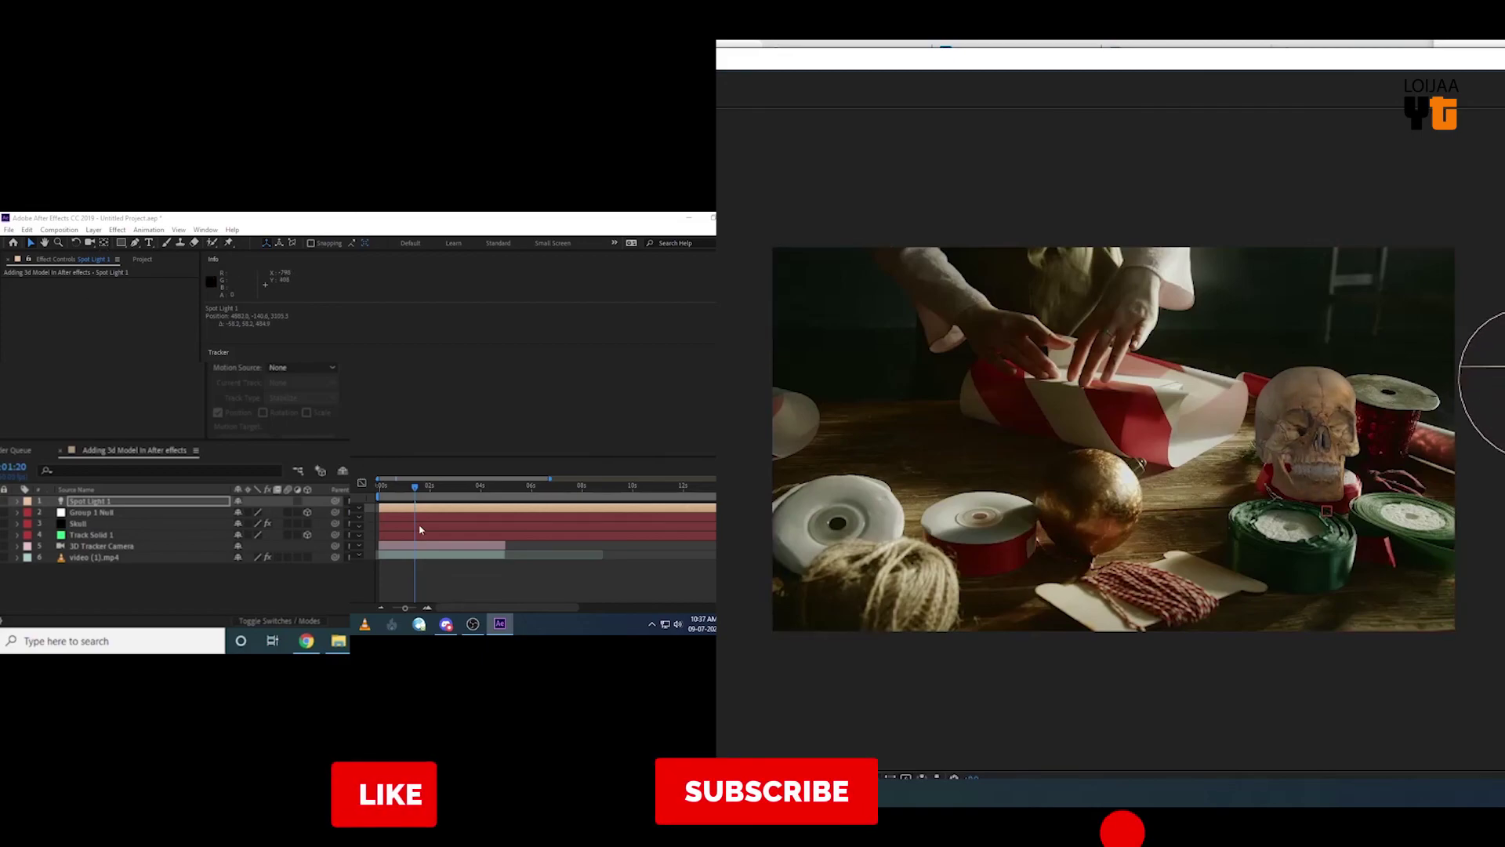
click(26, 501)
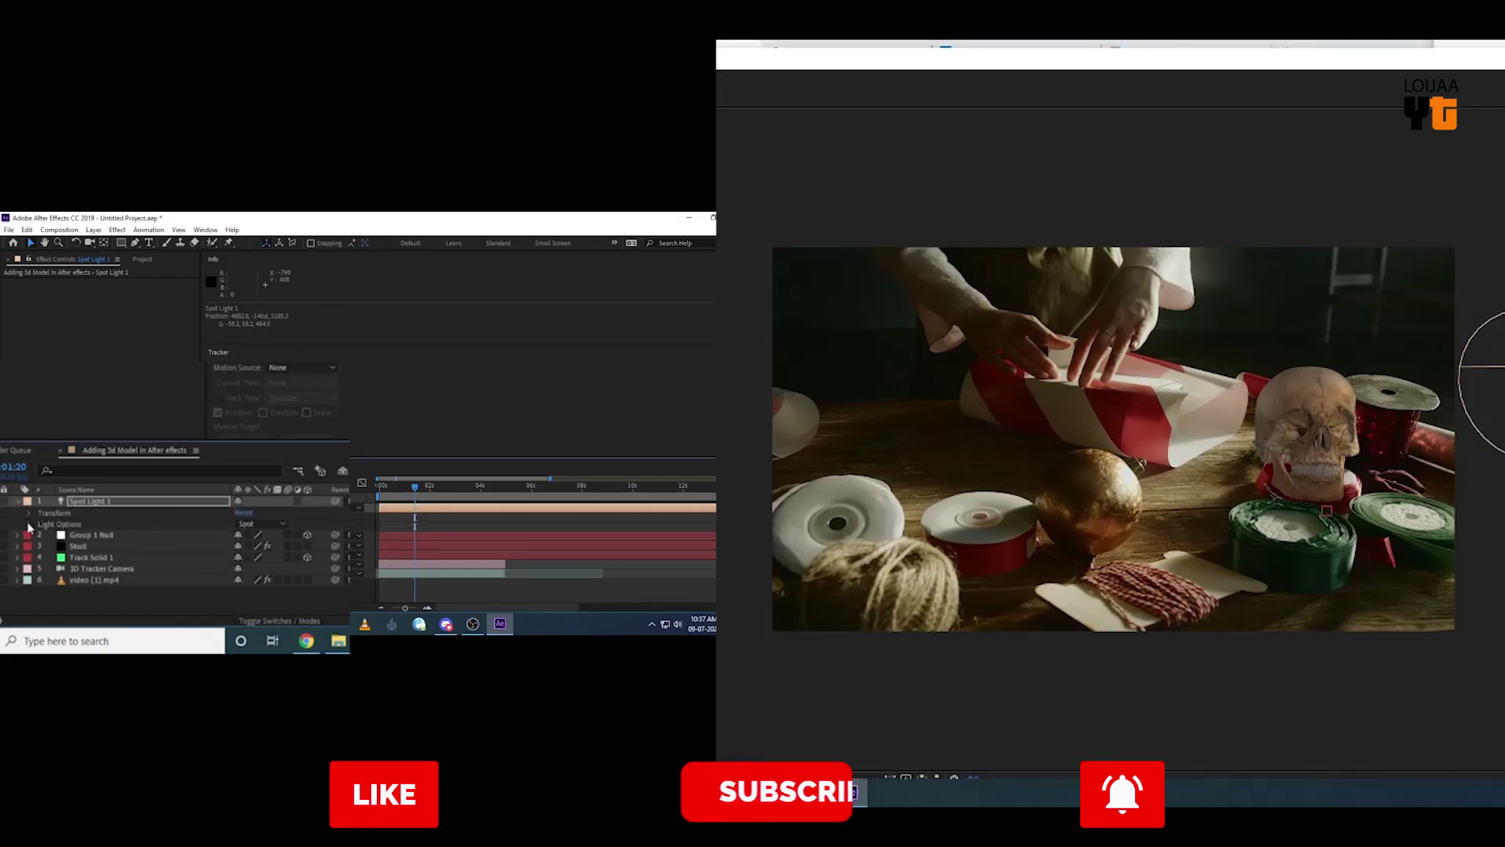
Raise Spot Light 1's Intensity to about 401% and preview frames with the new lighting
click(36, 512)
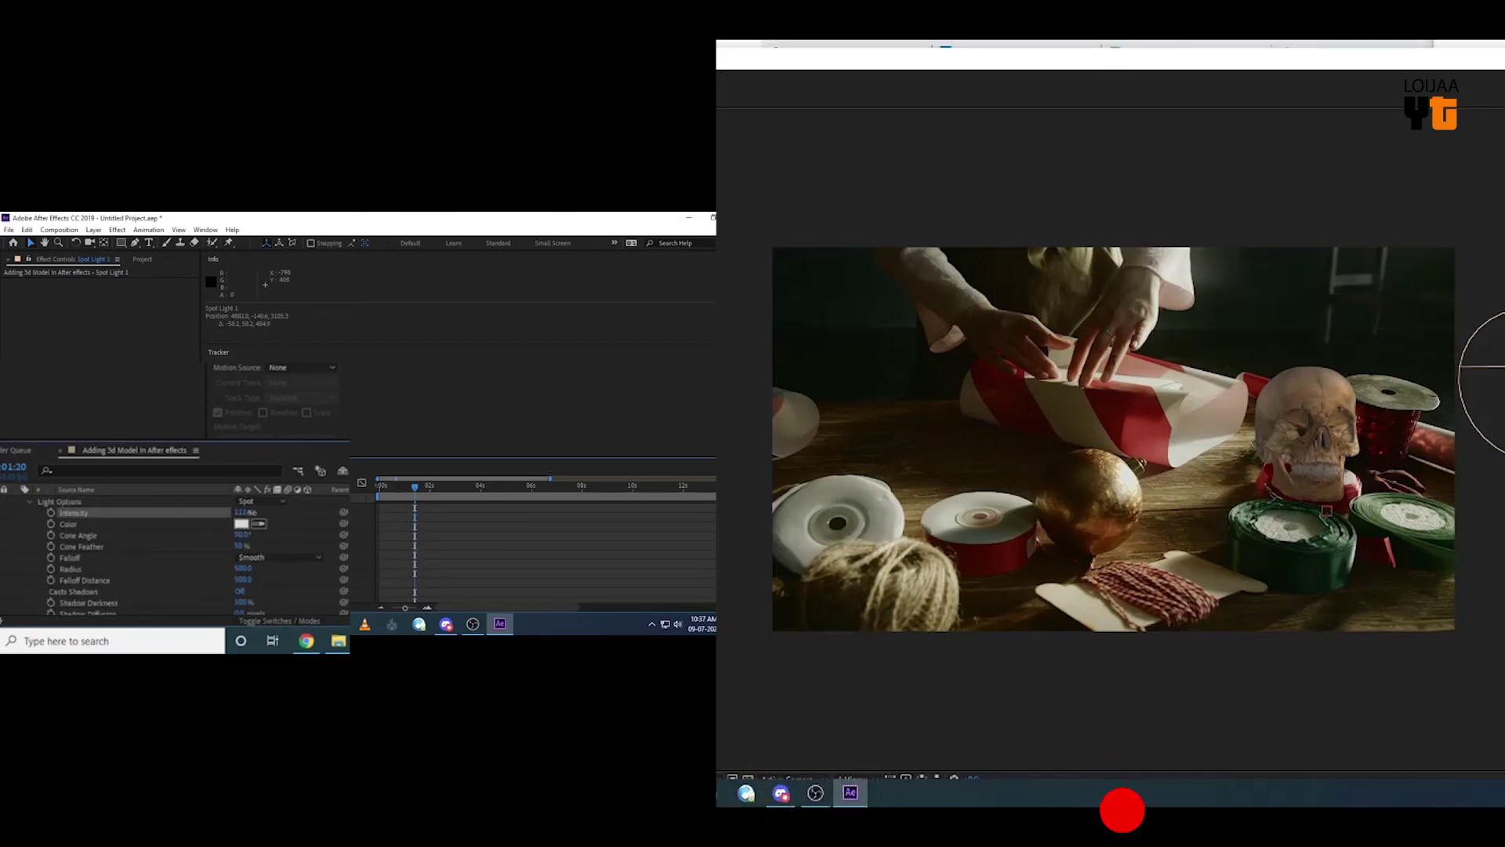
drag(243, 513, 271, 514)
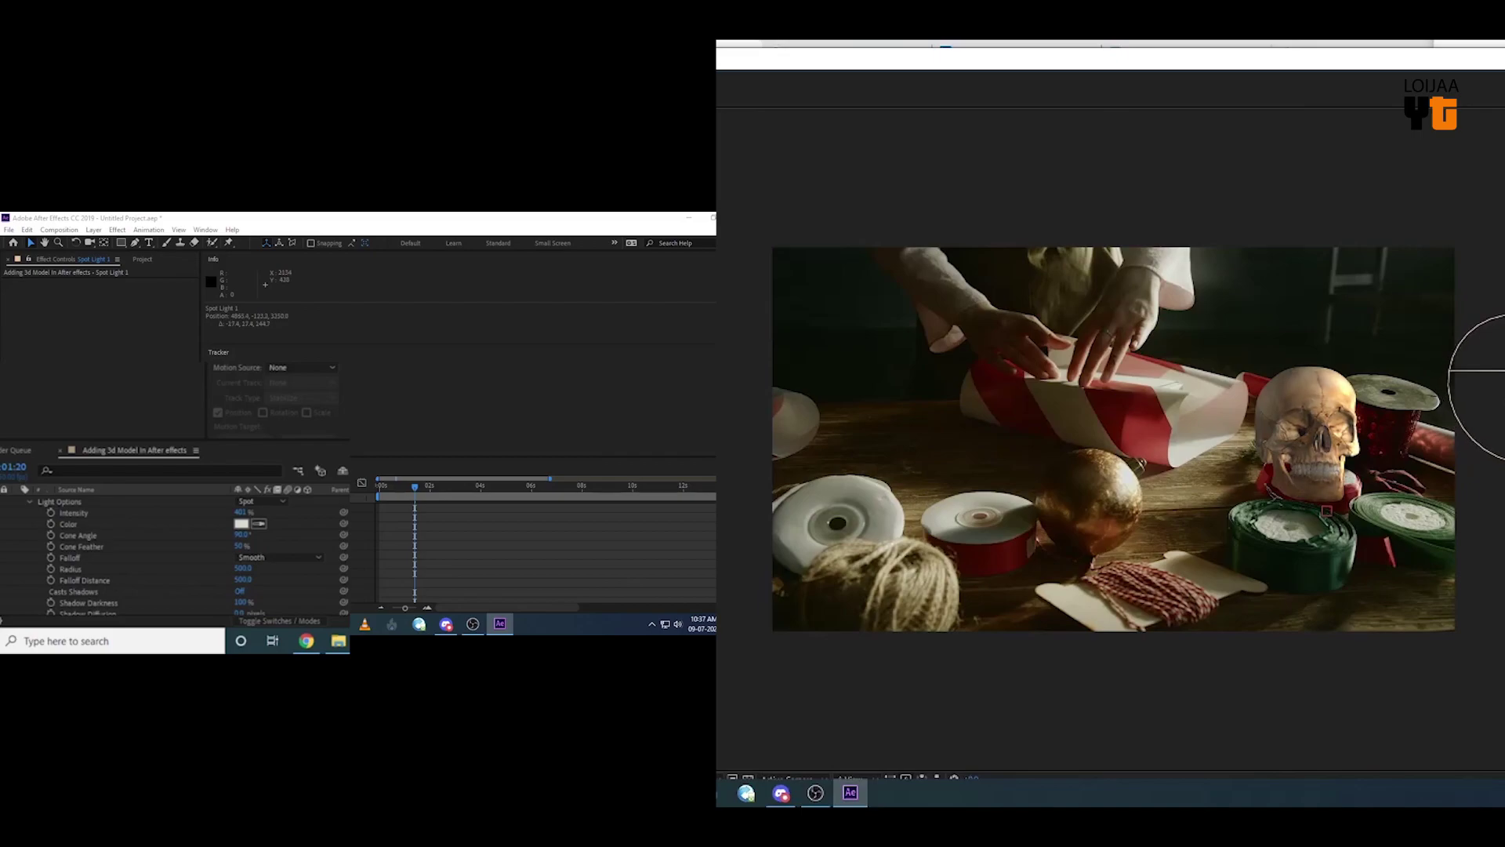
mouse_move(414, 493)
mouse_down()
mouse_move(499, 487)
mouse_move(418, 503)
mouse_up()
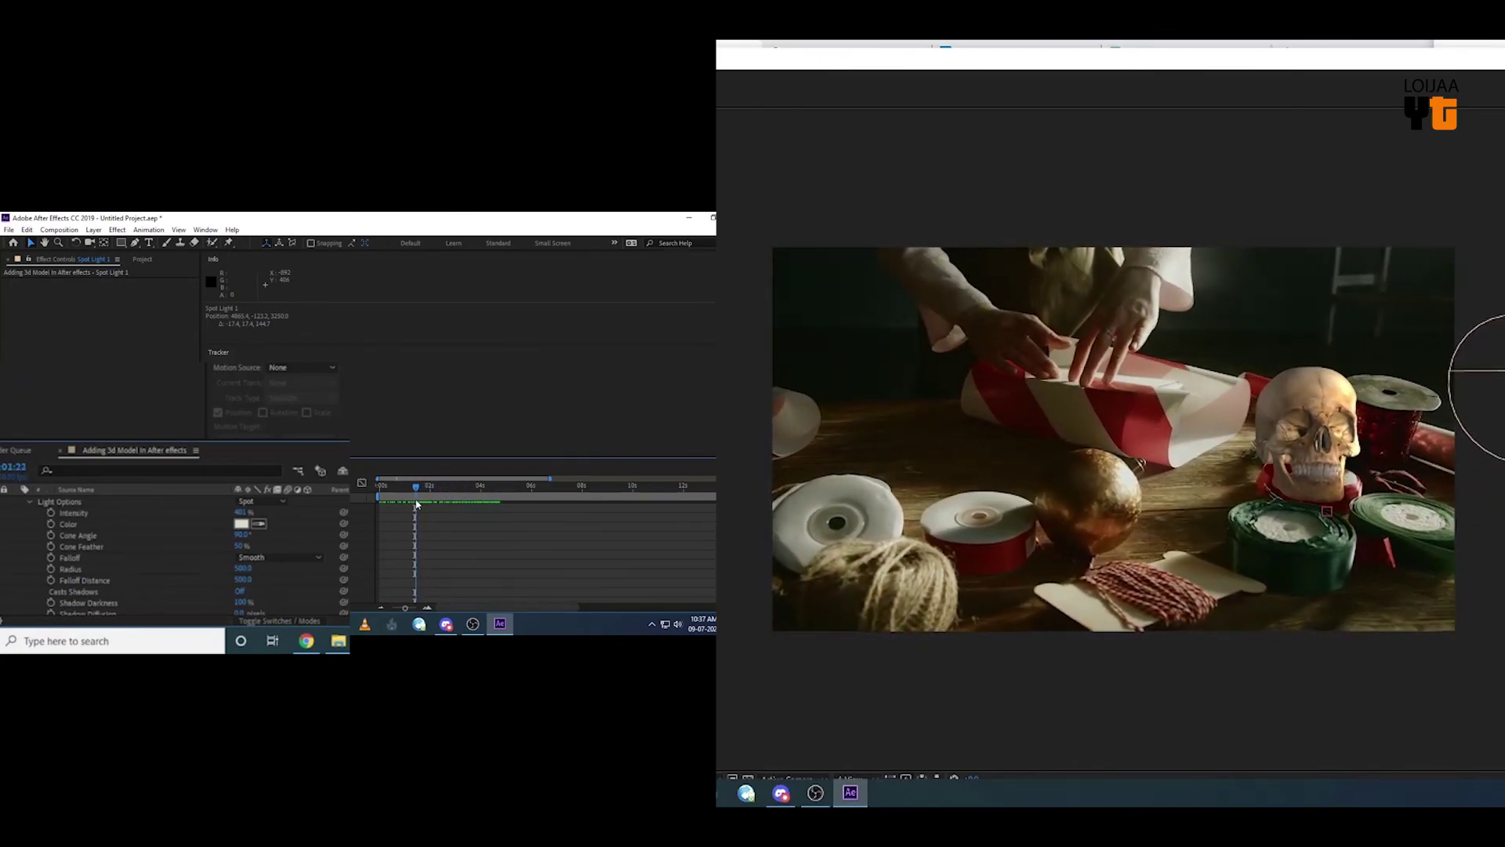
drag(417, 503, 412, 502)
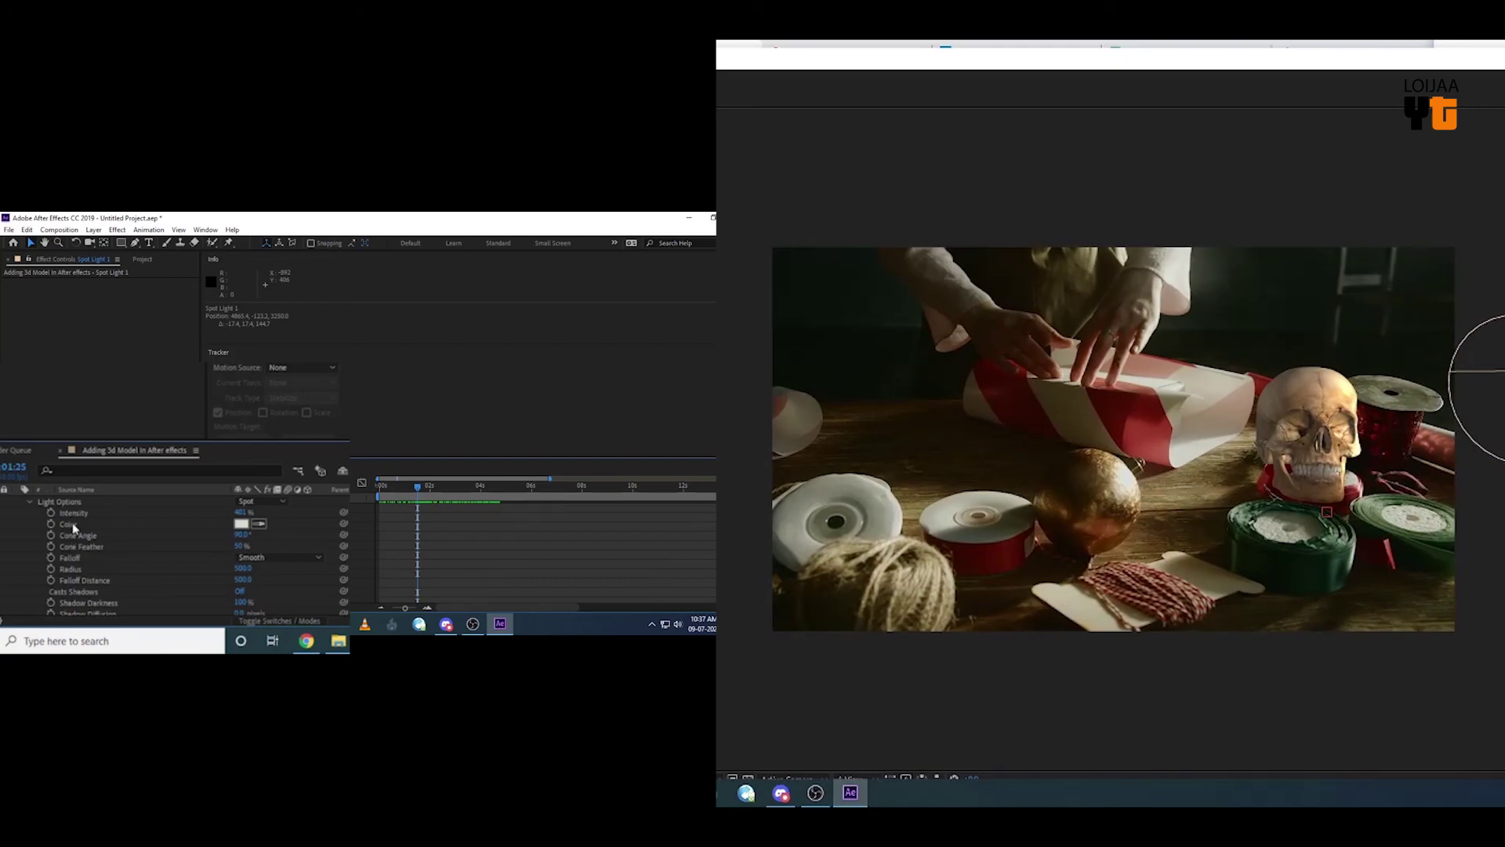
scroll(111, 562, down, 3)
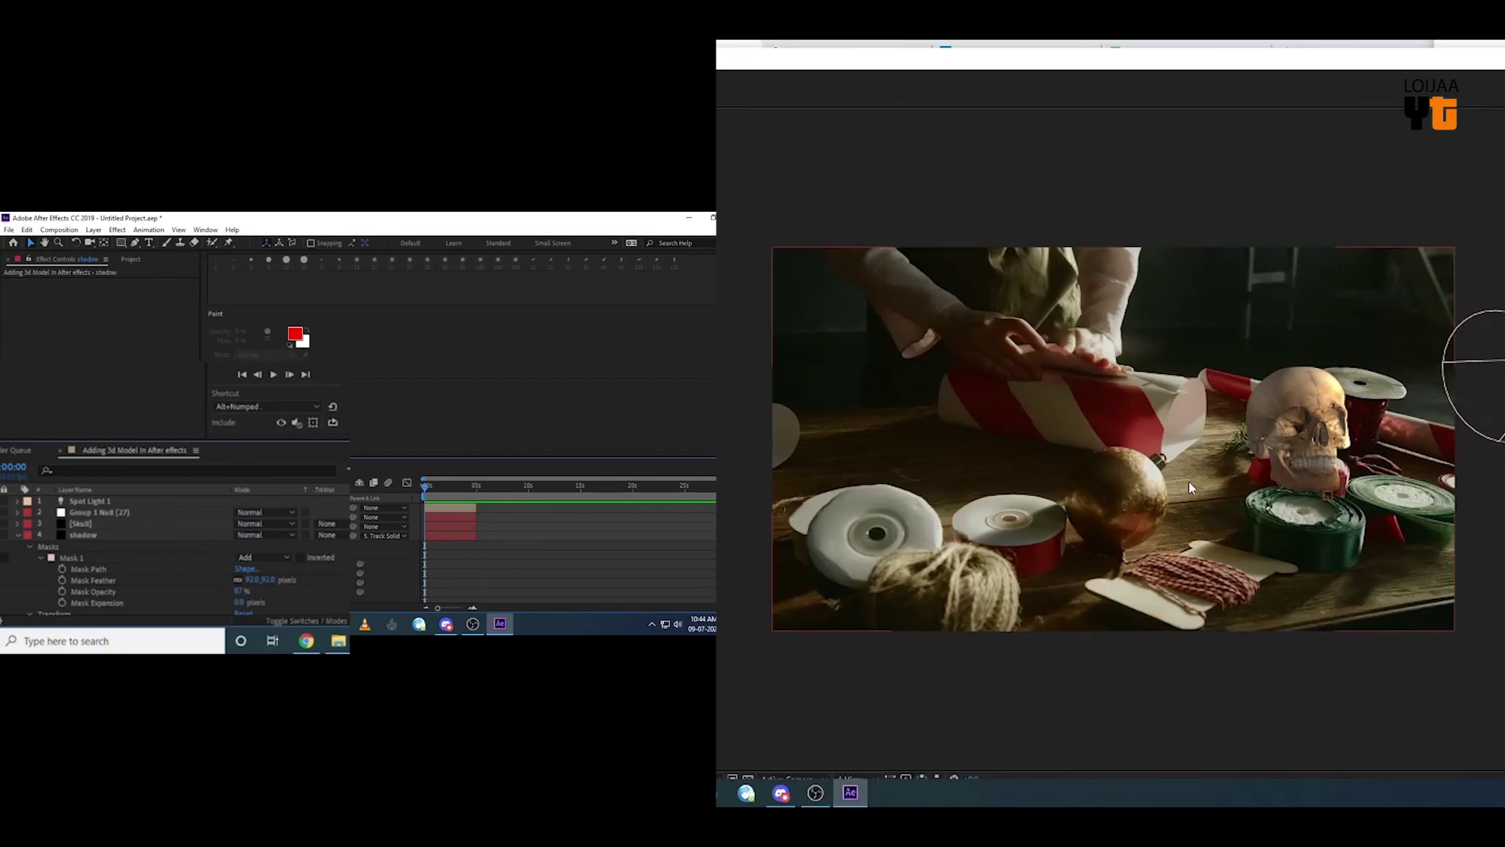
Select Spot Light 1 and expand its Transform and Light Options properties
click(101, 503)
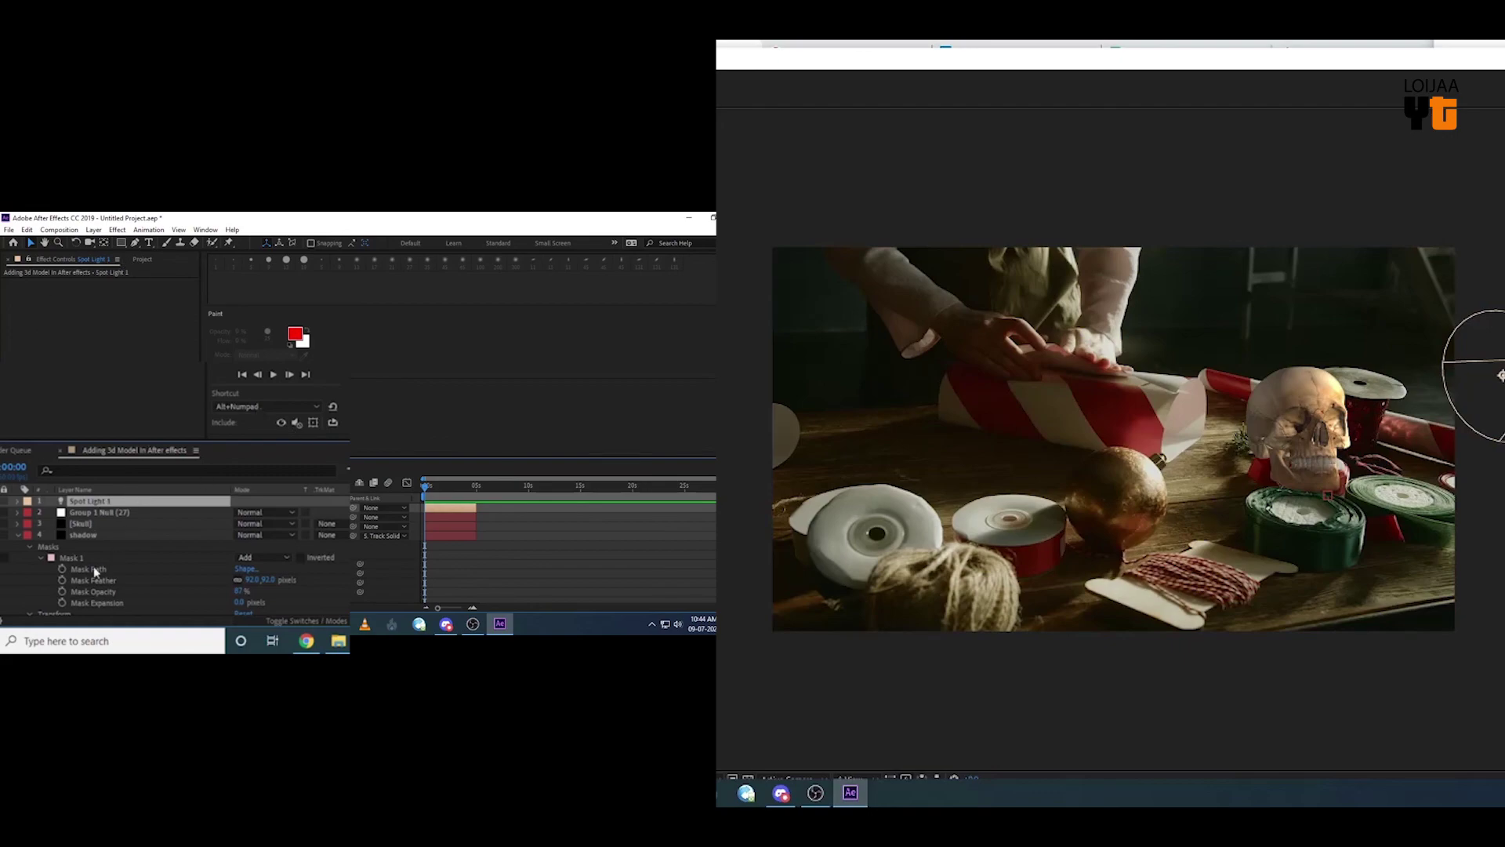
click(18, 503)
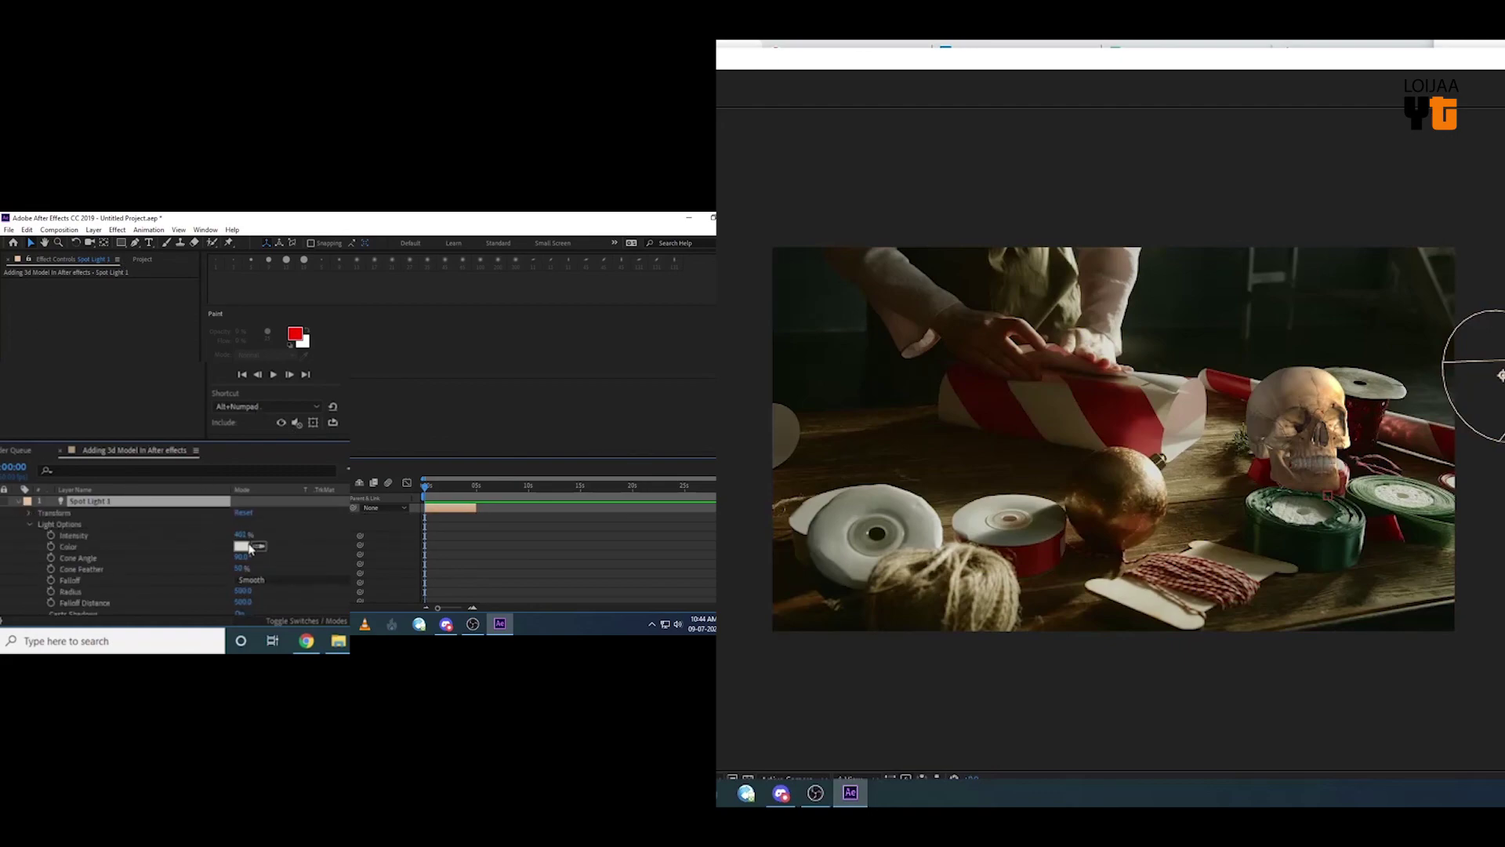